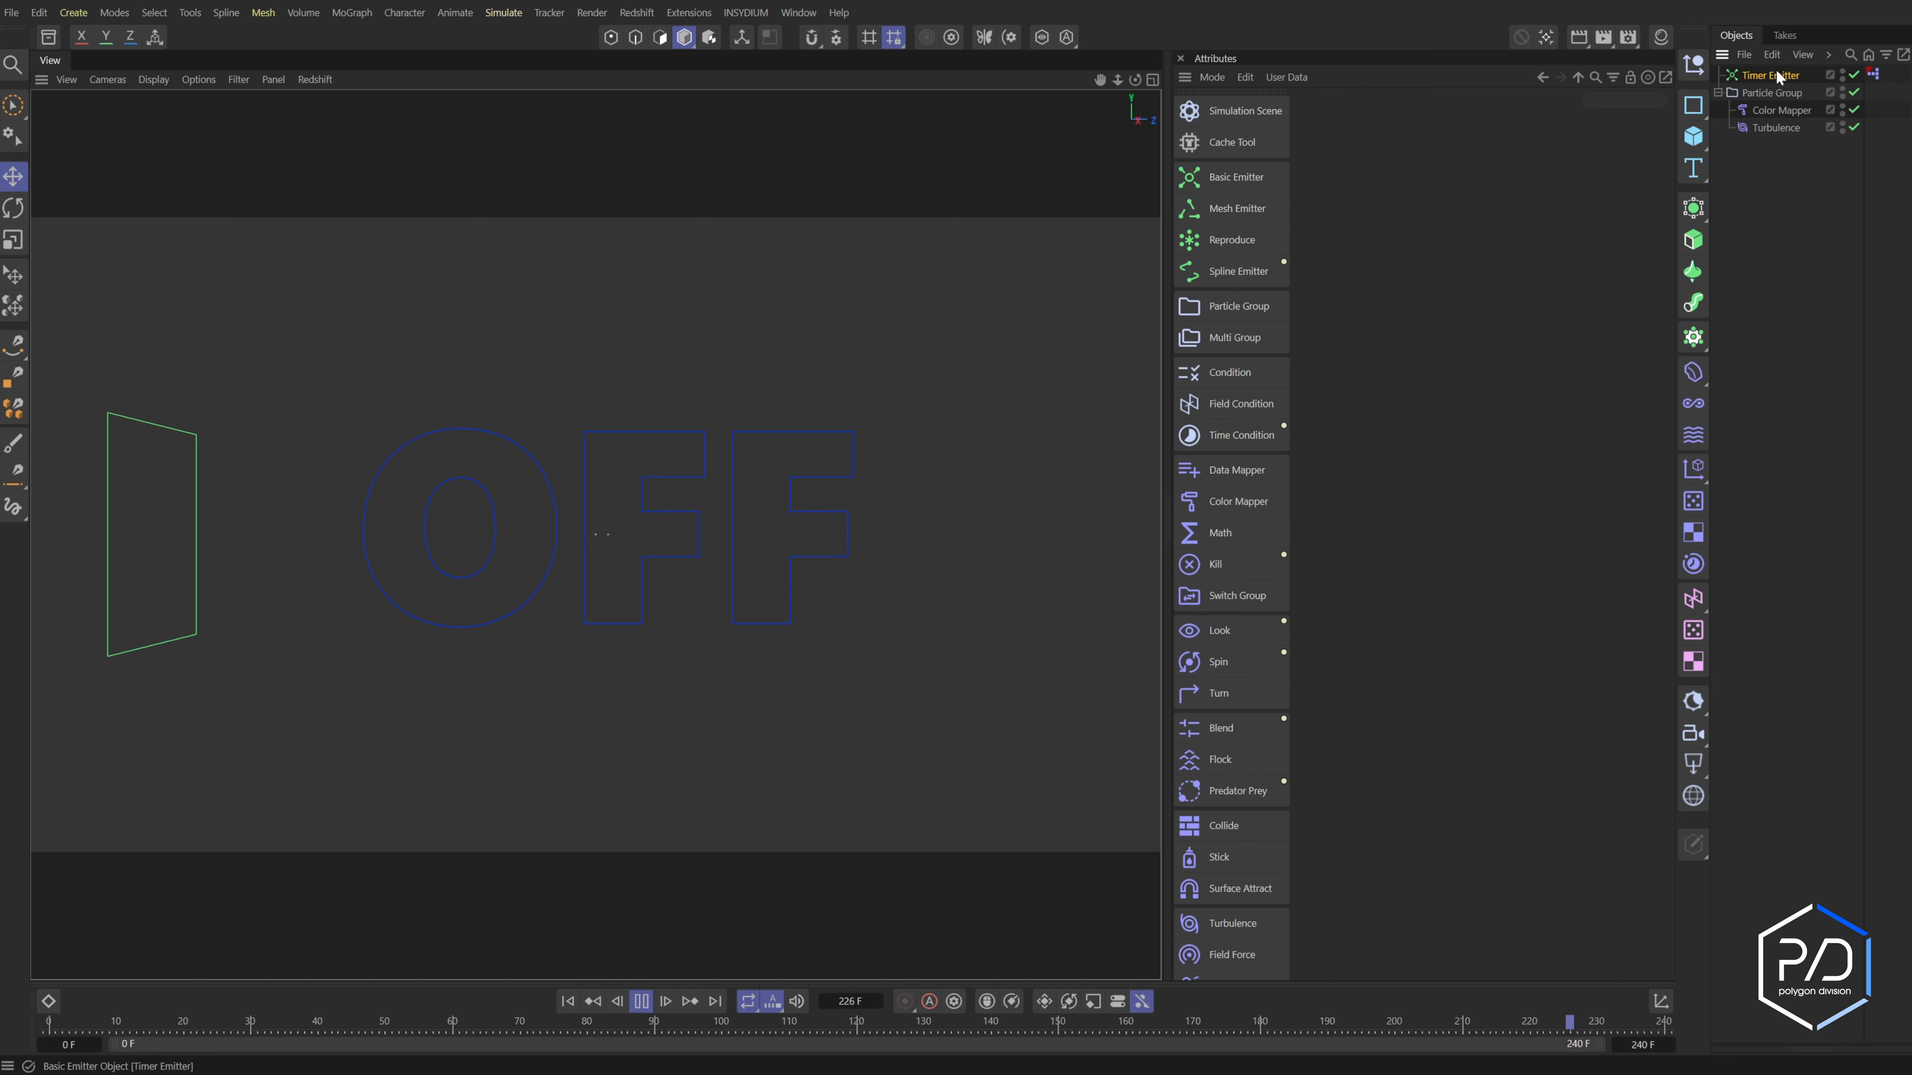
Create a legacy particle emitter to examine its Stop Emission setting, and delete the emitter again
left_click(1775, 71)
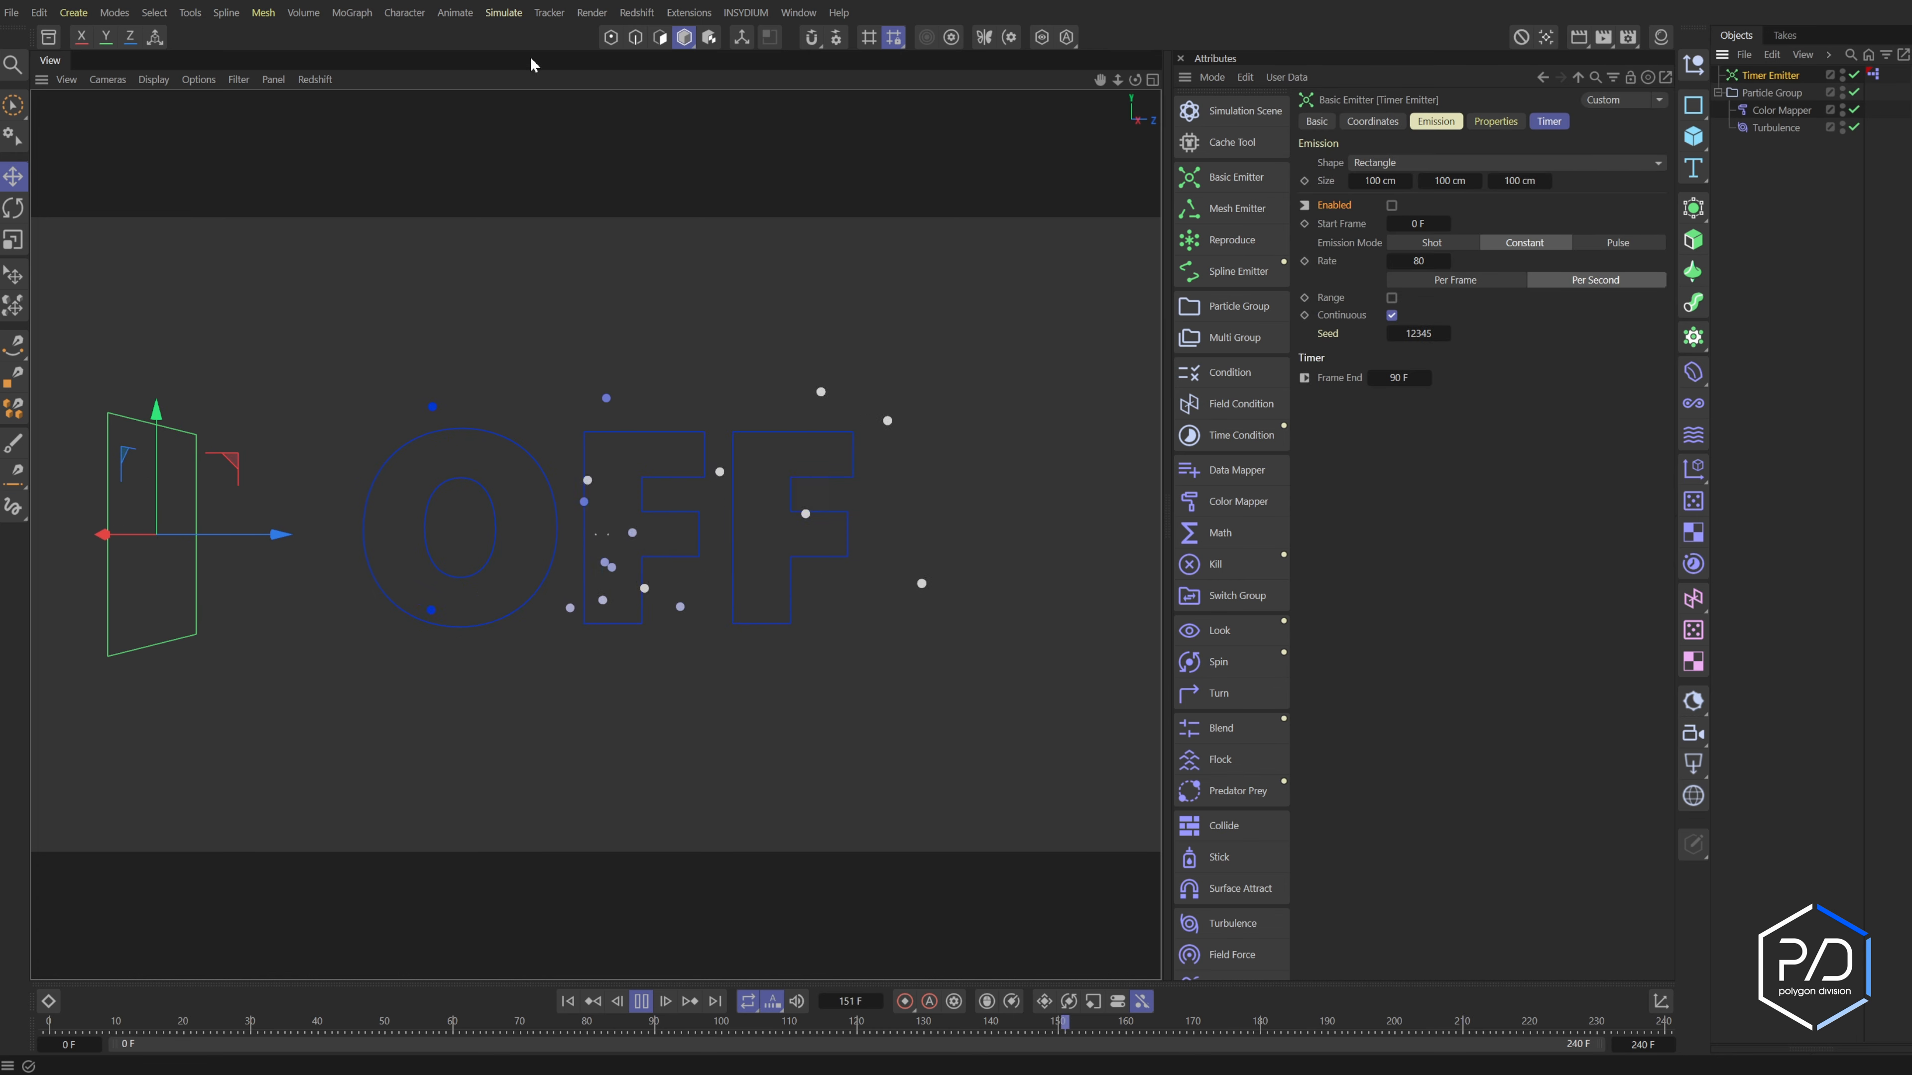
left_click(502, 12)
mouse_move(560, 273)
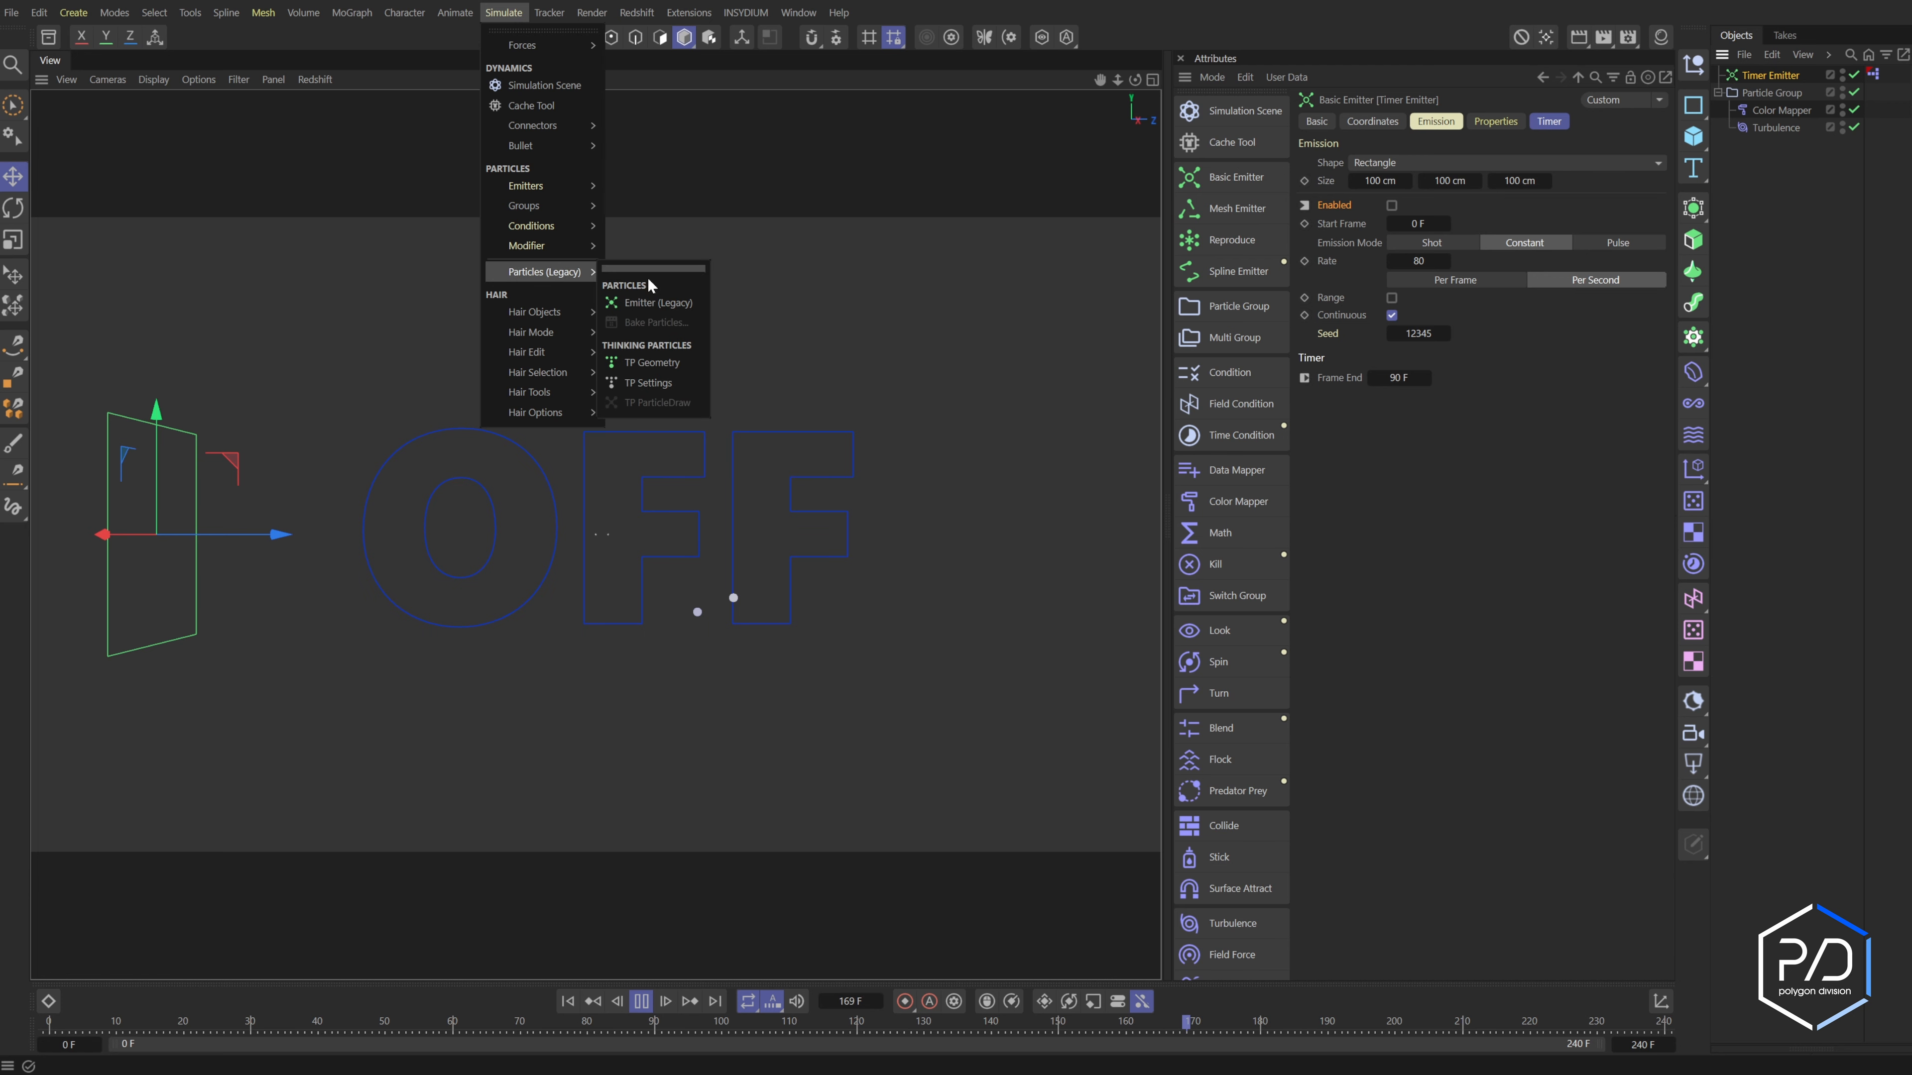
left_click(658, 302)
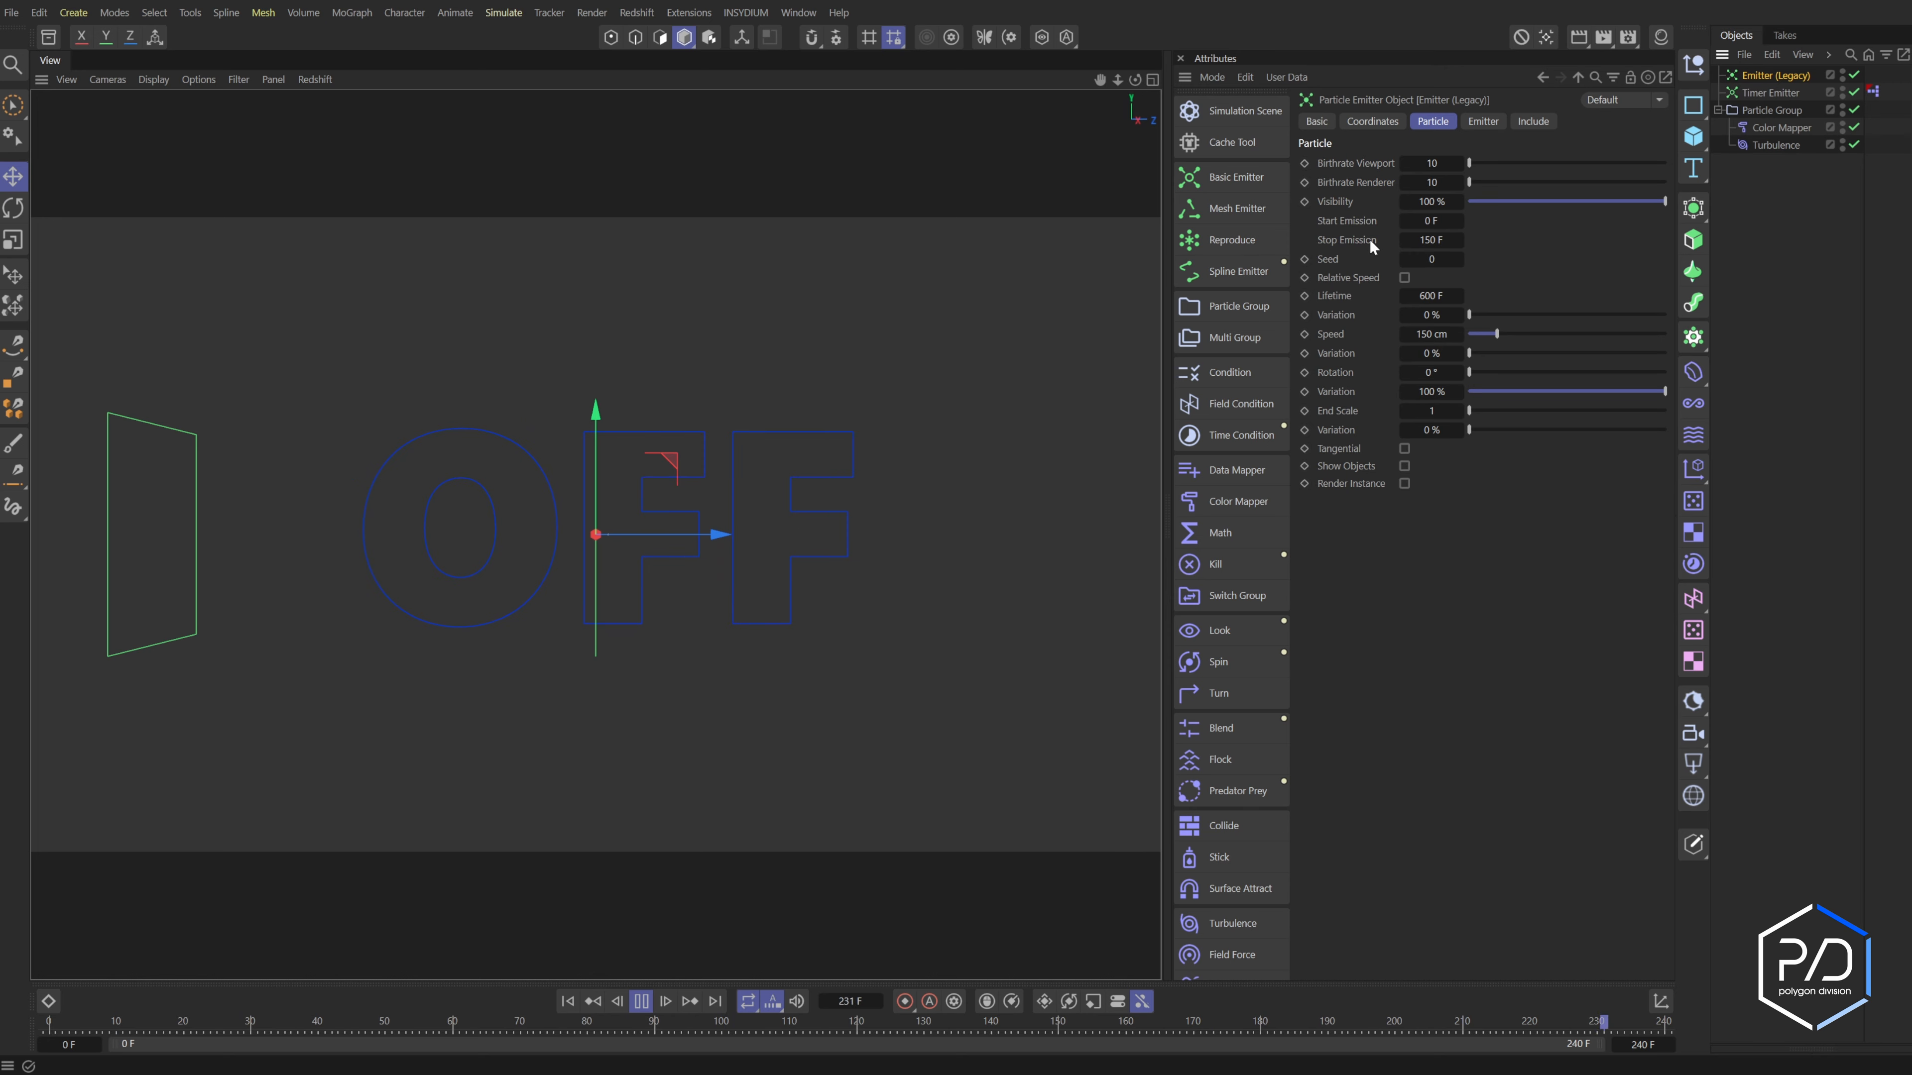
key("Delete")
Toggle the Timer Emitter's Enabled option to test switching its emission on and off during playback
left_click(1769, 73)
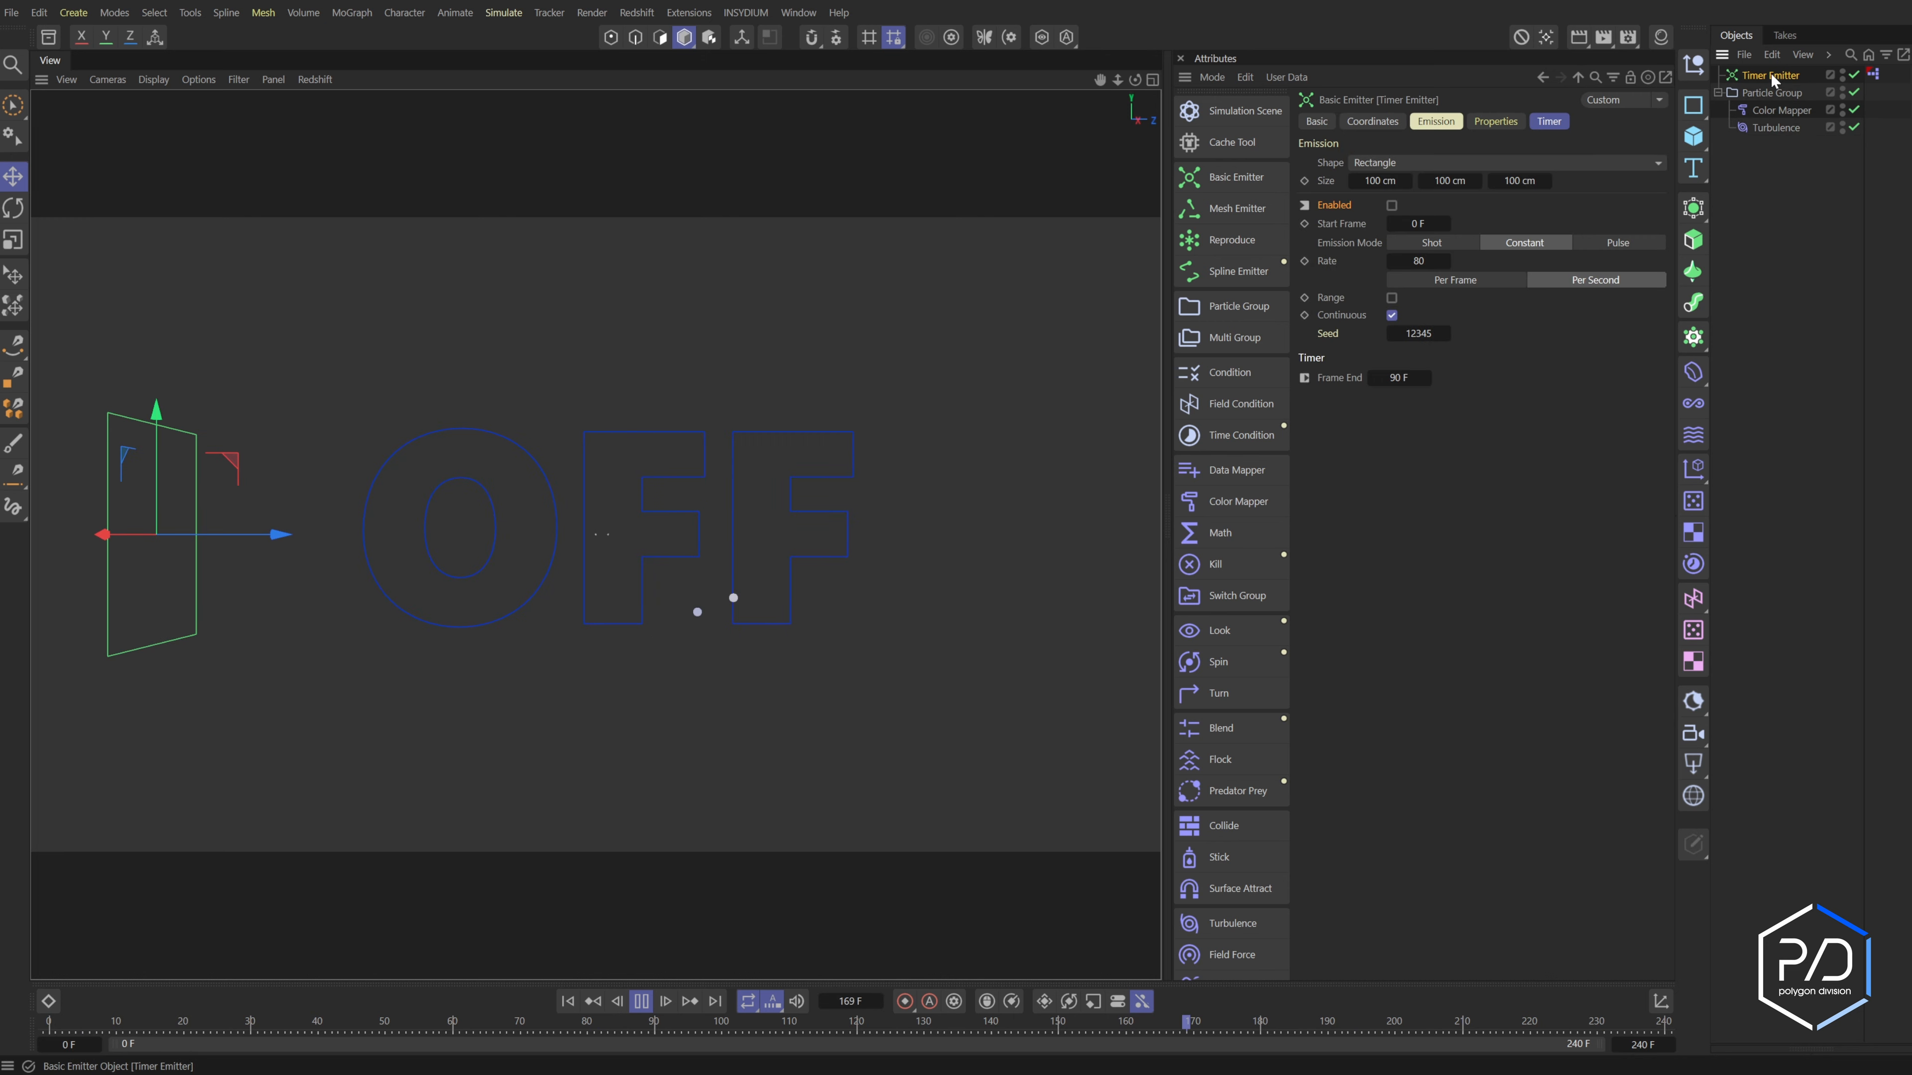
left_click(1391, 205)
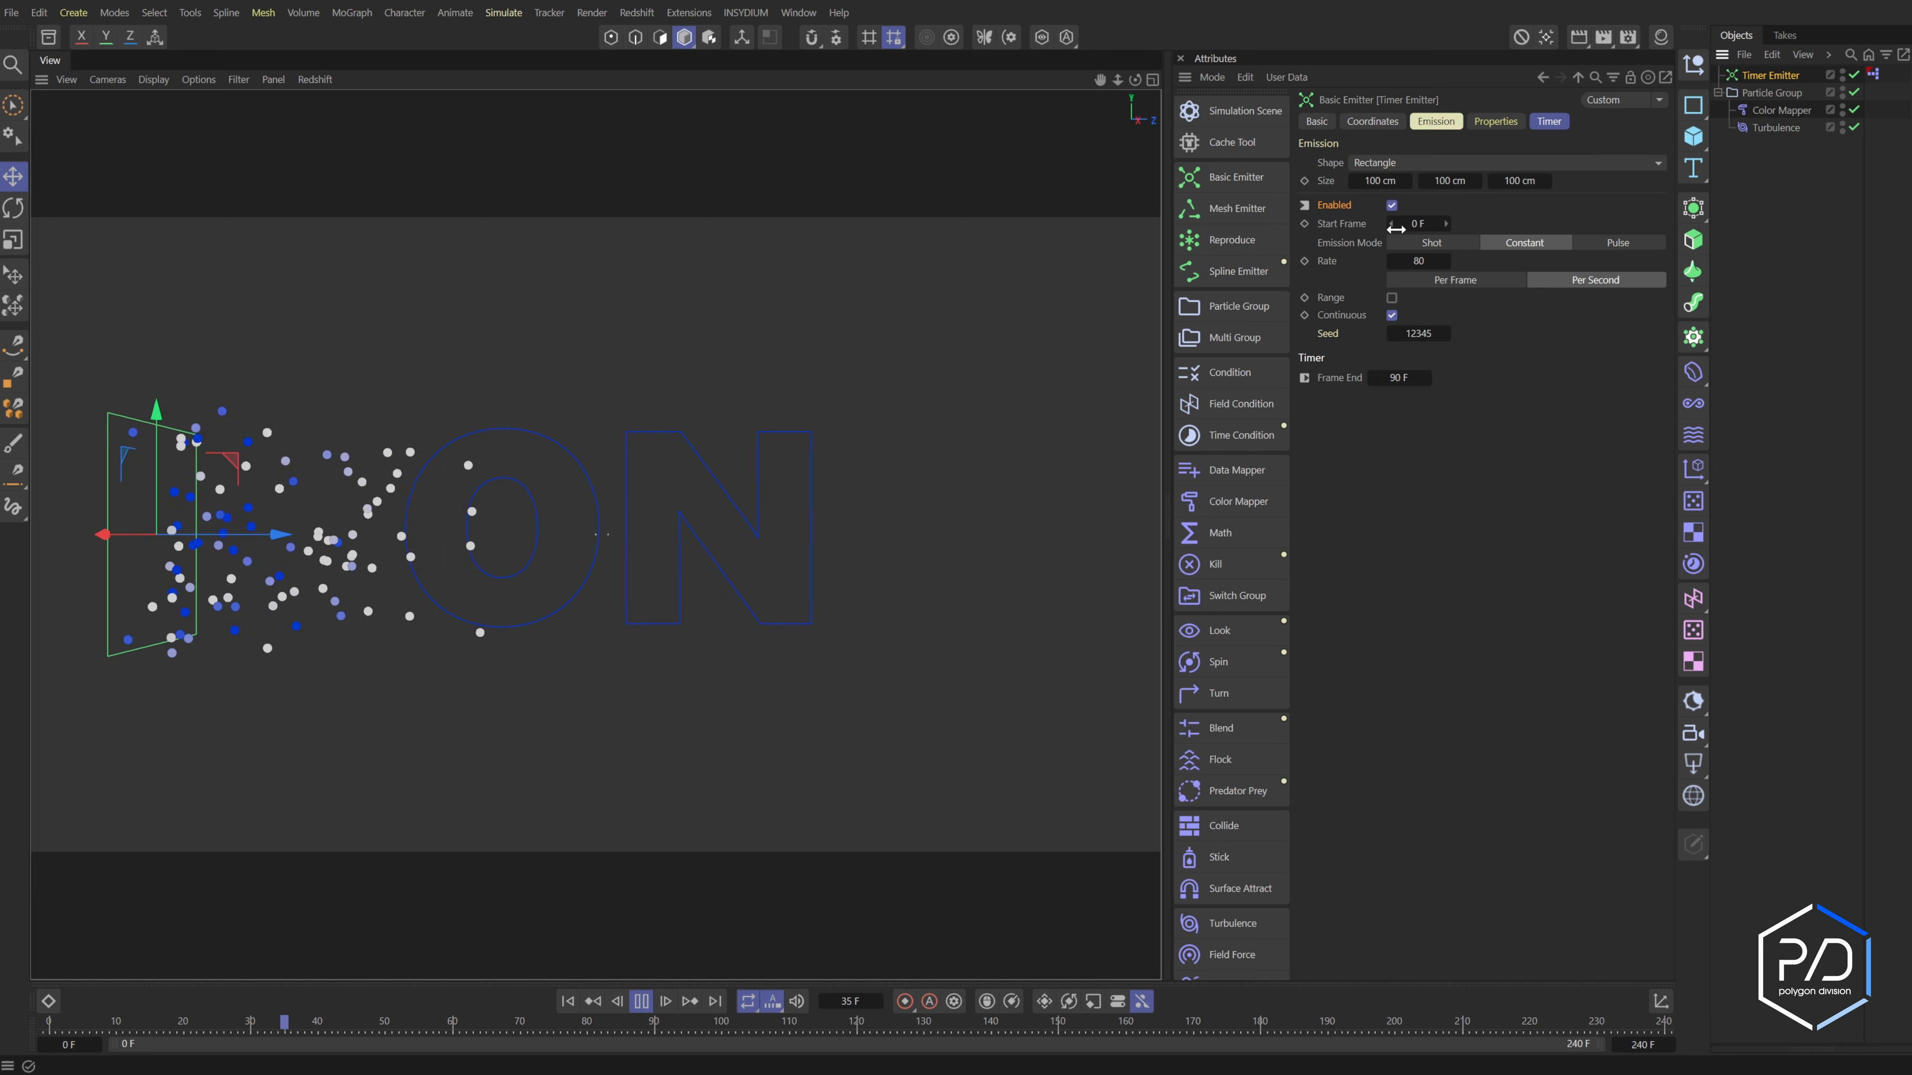
left_click(1391, 205)
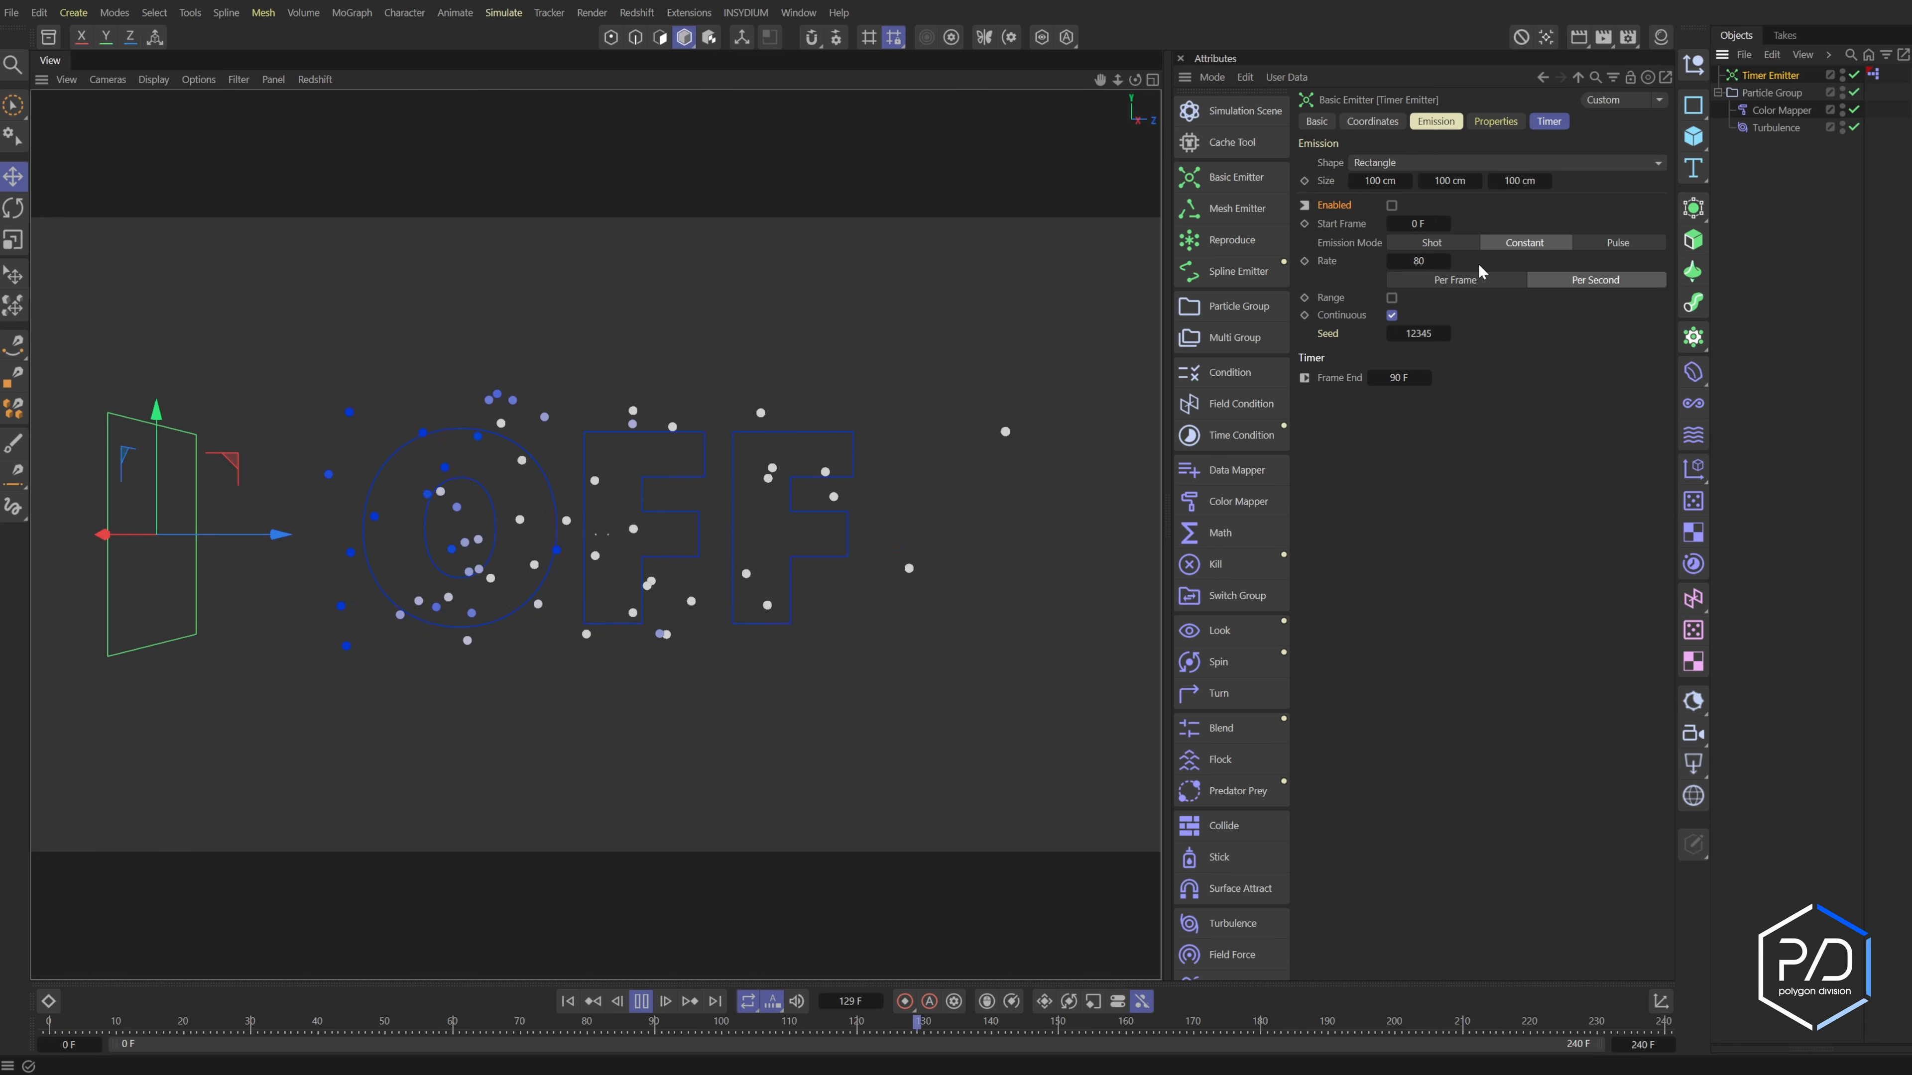
Set the Timer Emitter's Frame End to 30 F and view its emission settings
left_click(1542, 123)
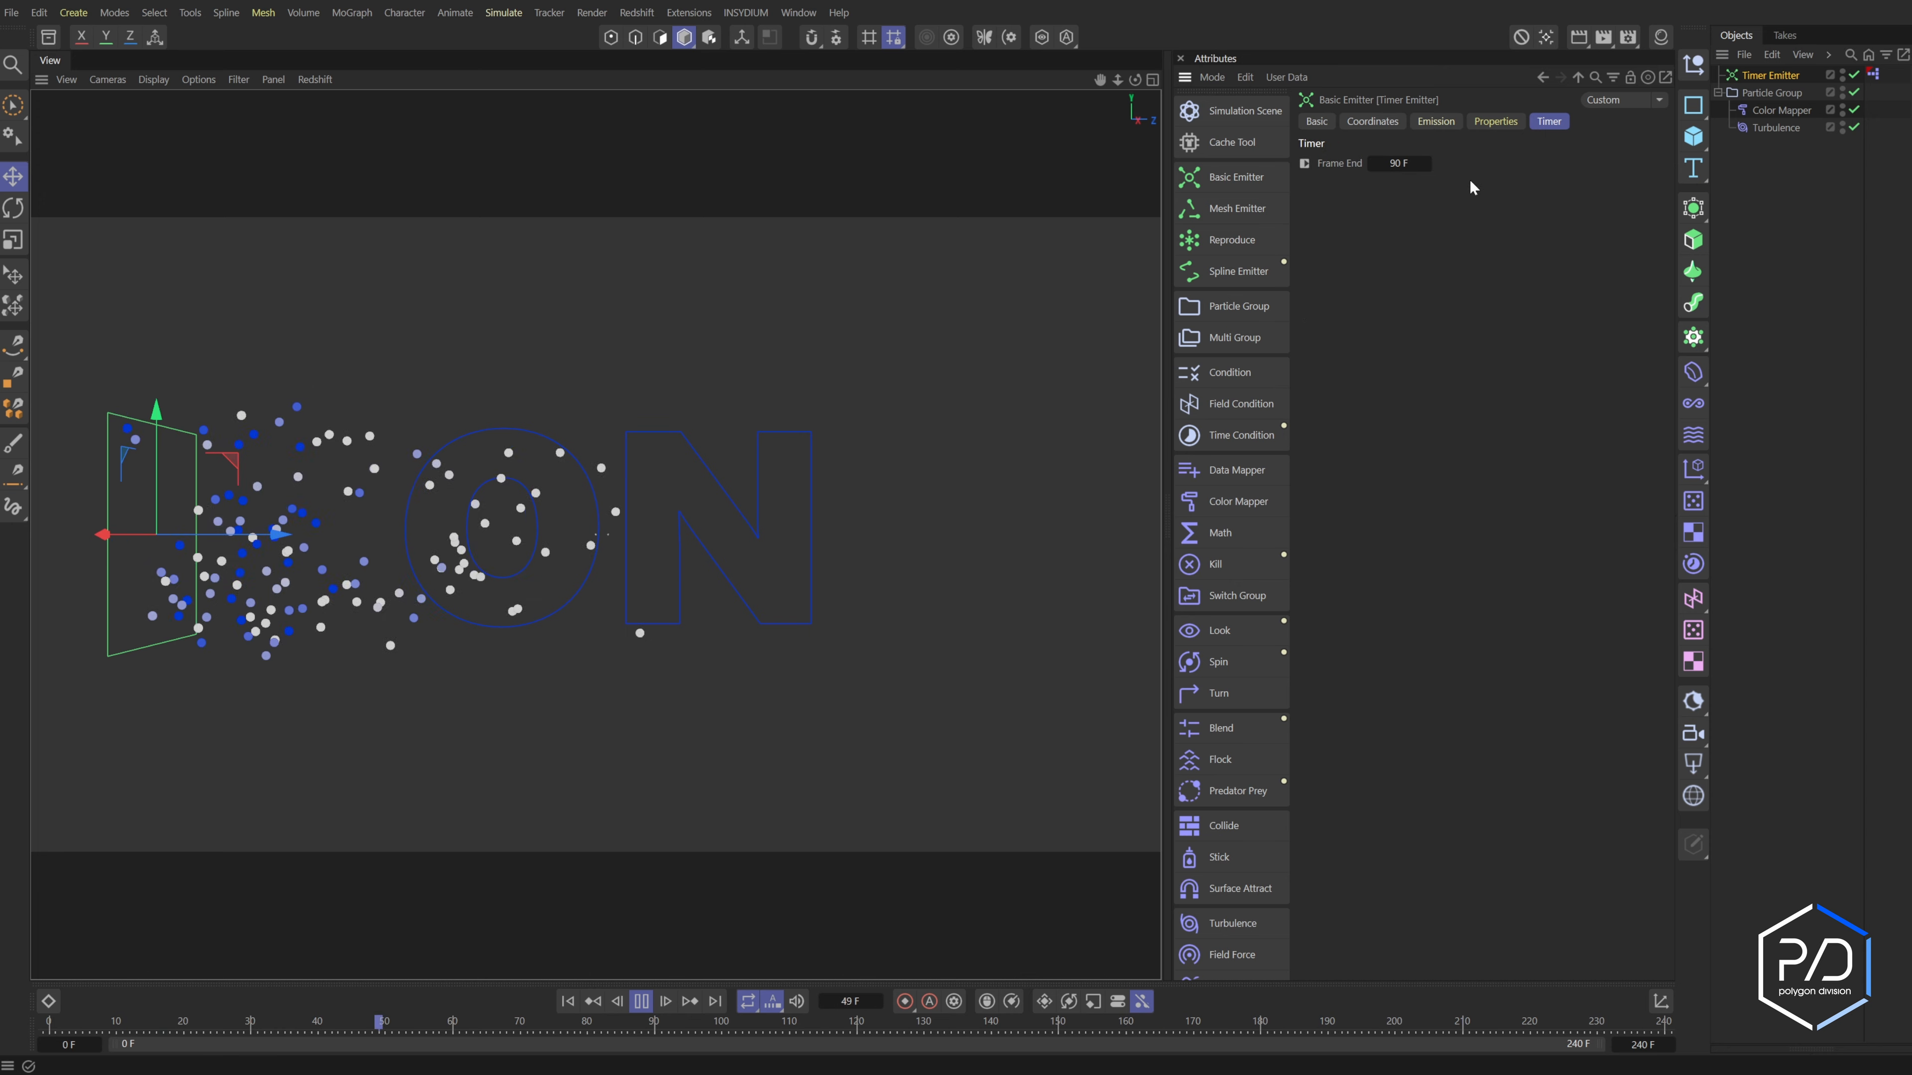
left_click(1405, 163)
type("30")
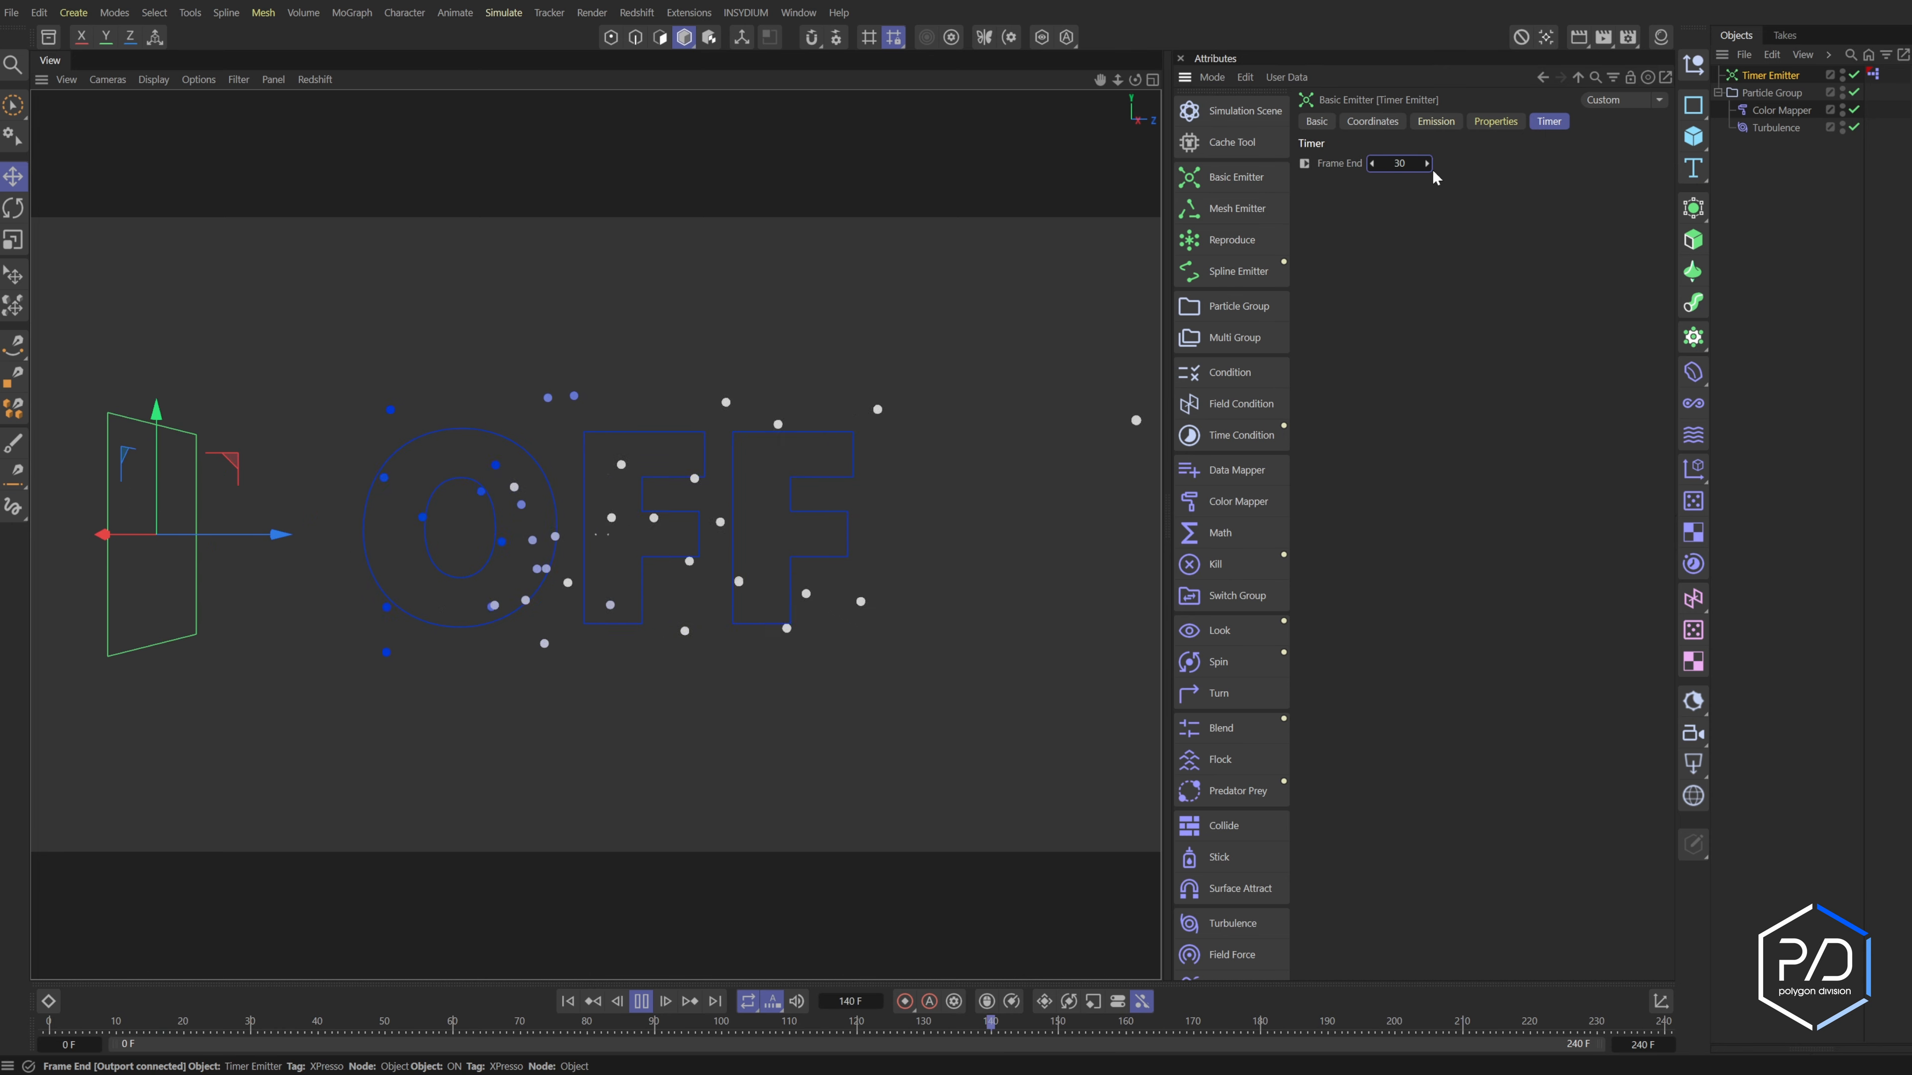
key("Return")
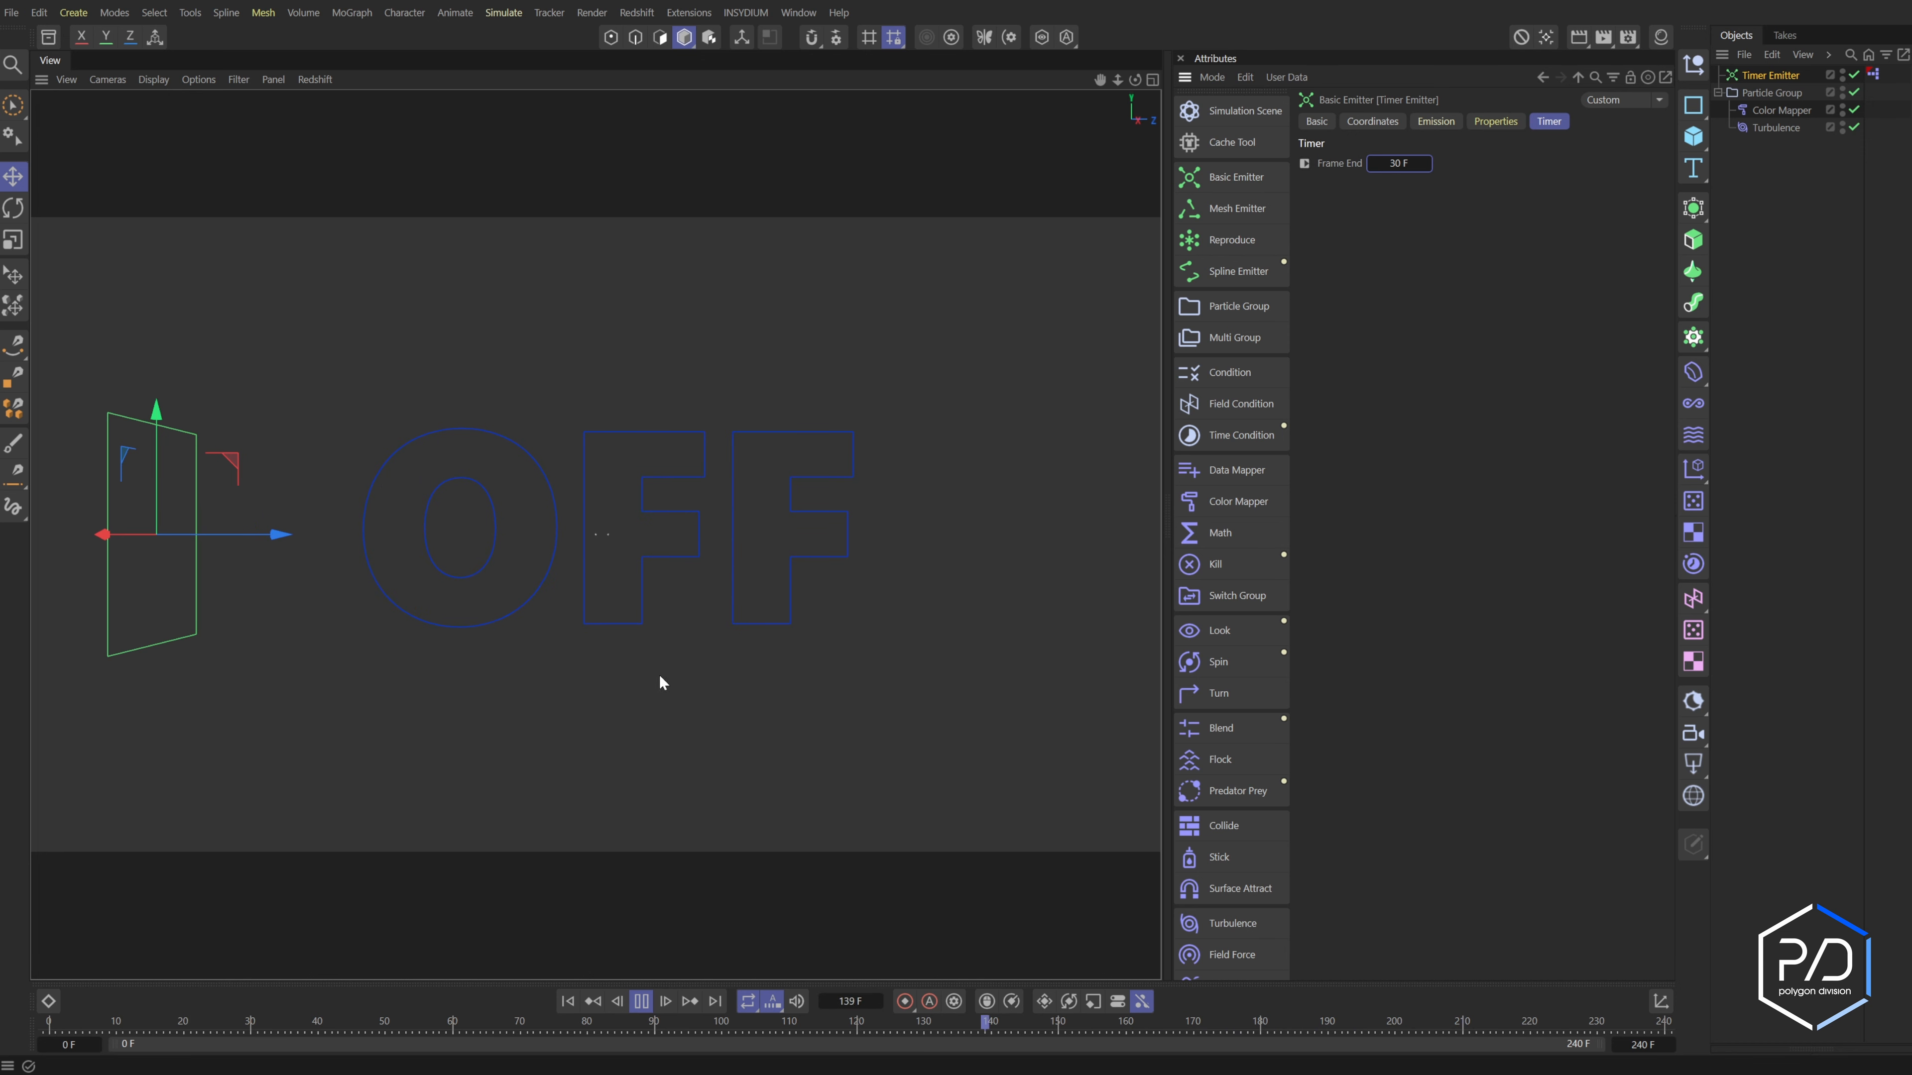
left_click(1430, 122)
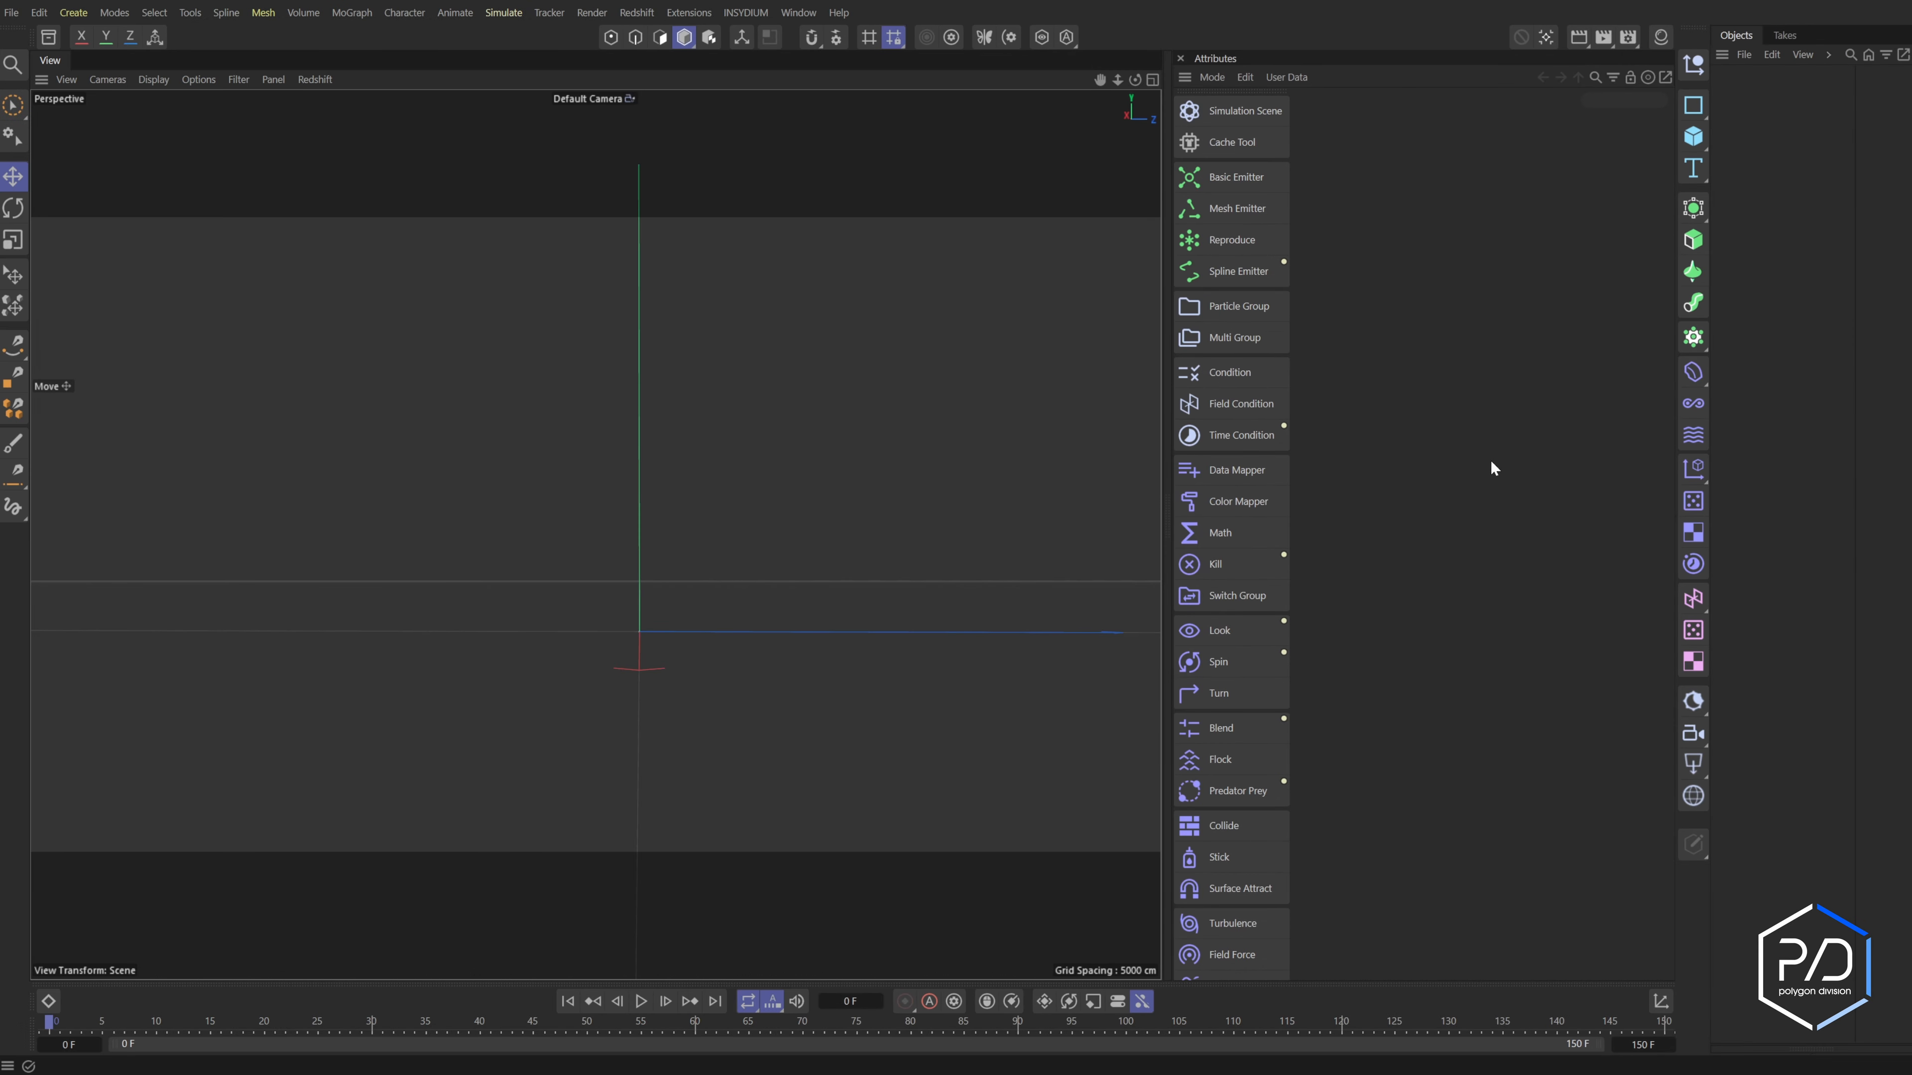
Add a Basic Emitter, offset along the negative Z axis, with its particle color set to white
left_click(1256, 176)
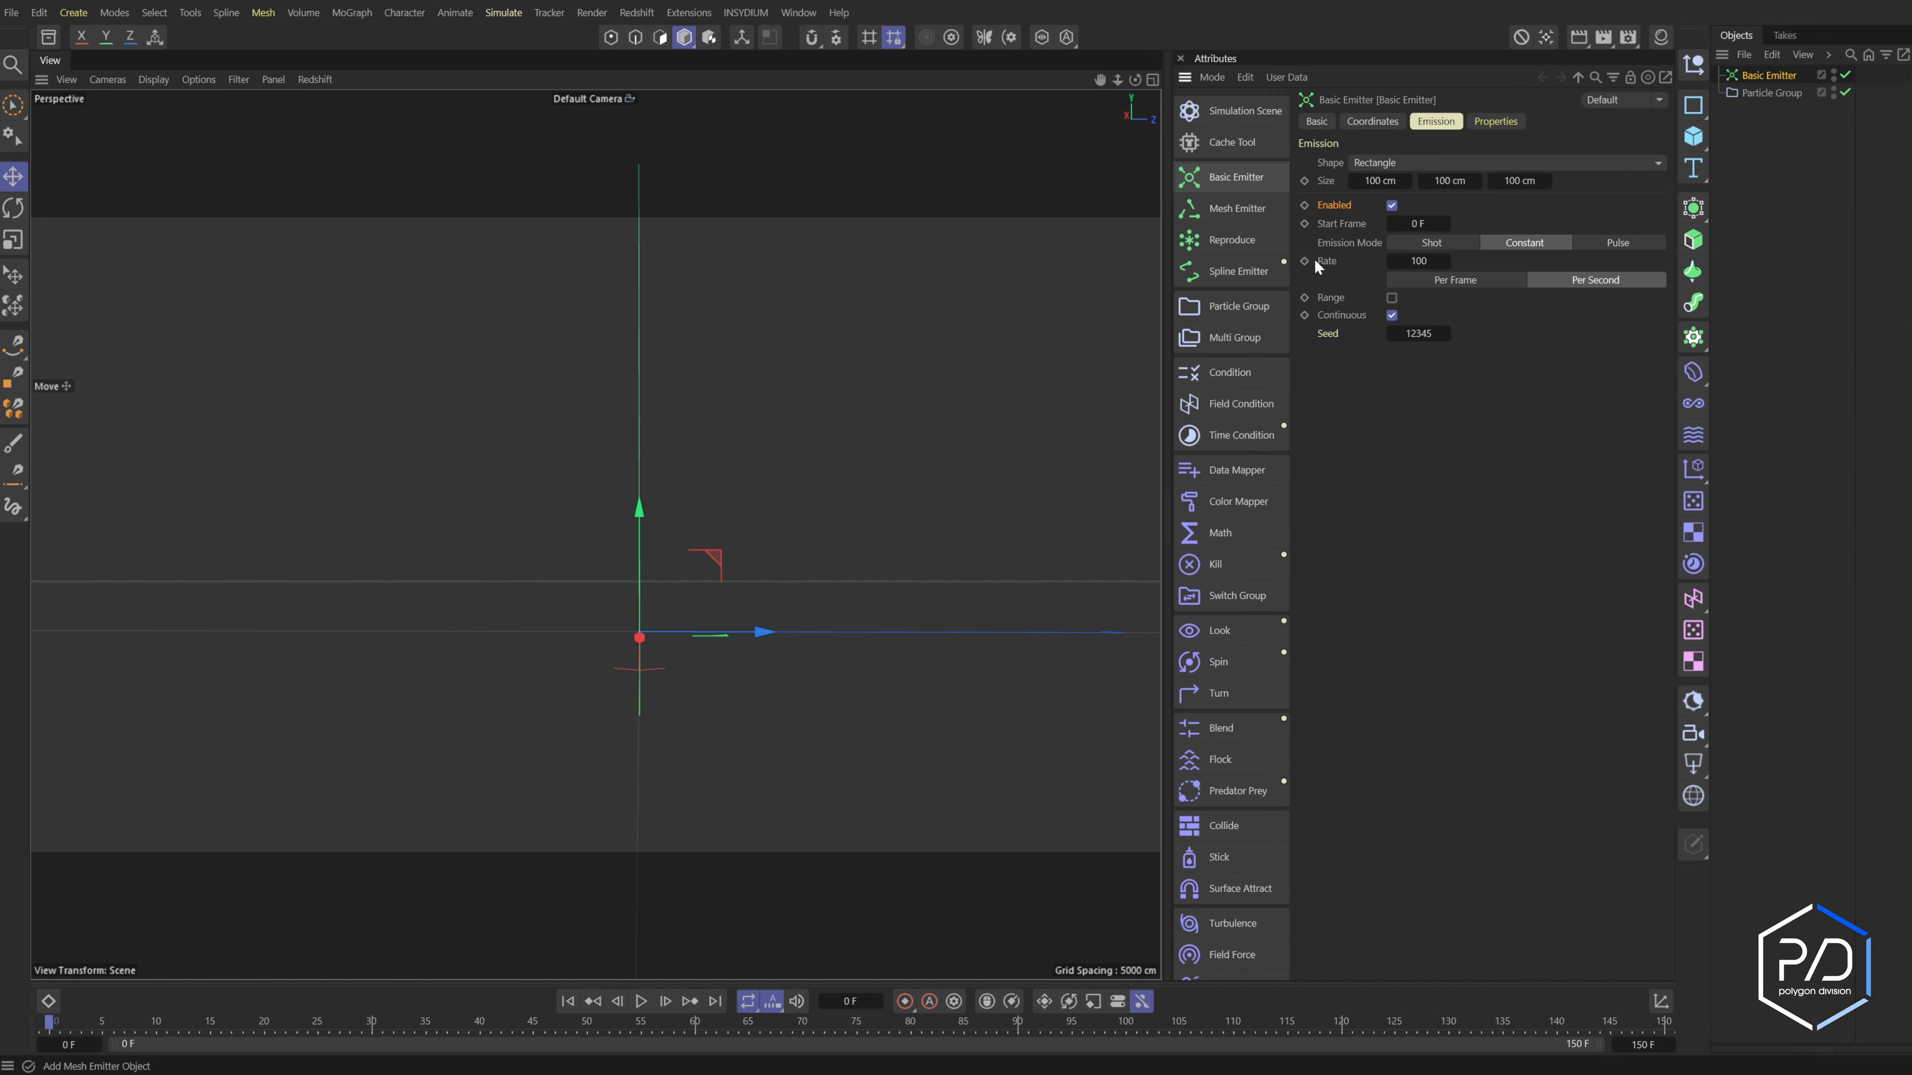
left_click_drag(760, 632, 384, 633)
left_click(1495, 122)
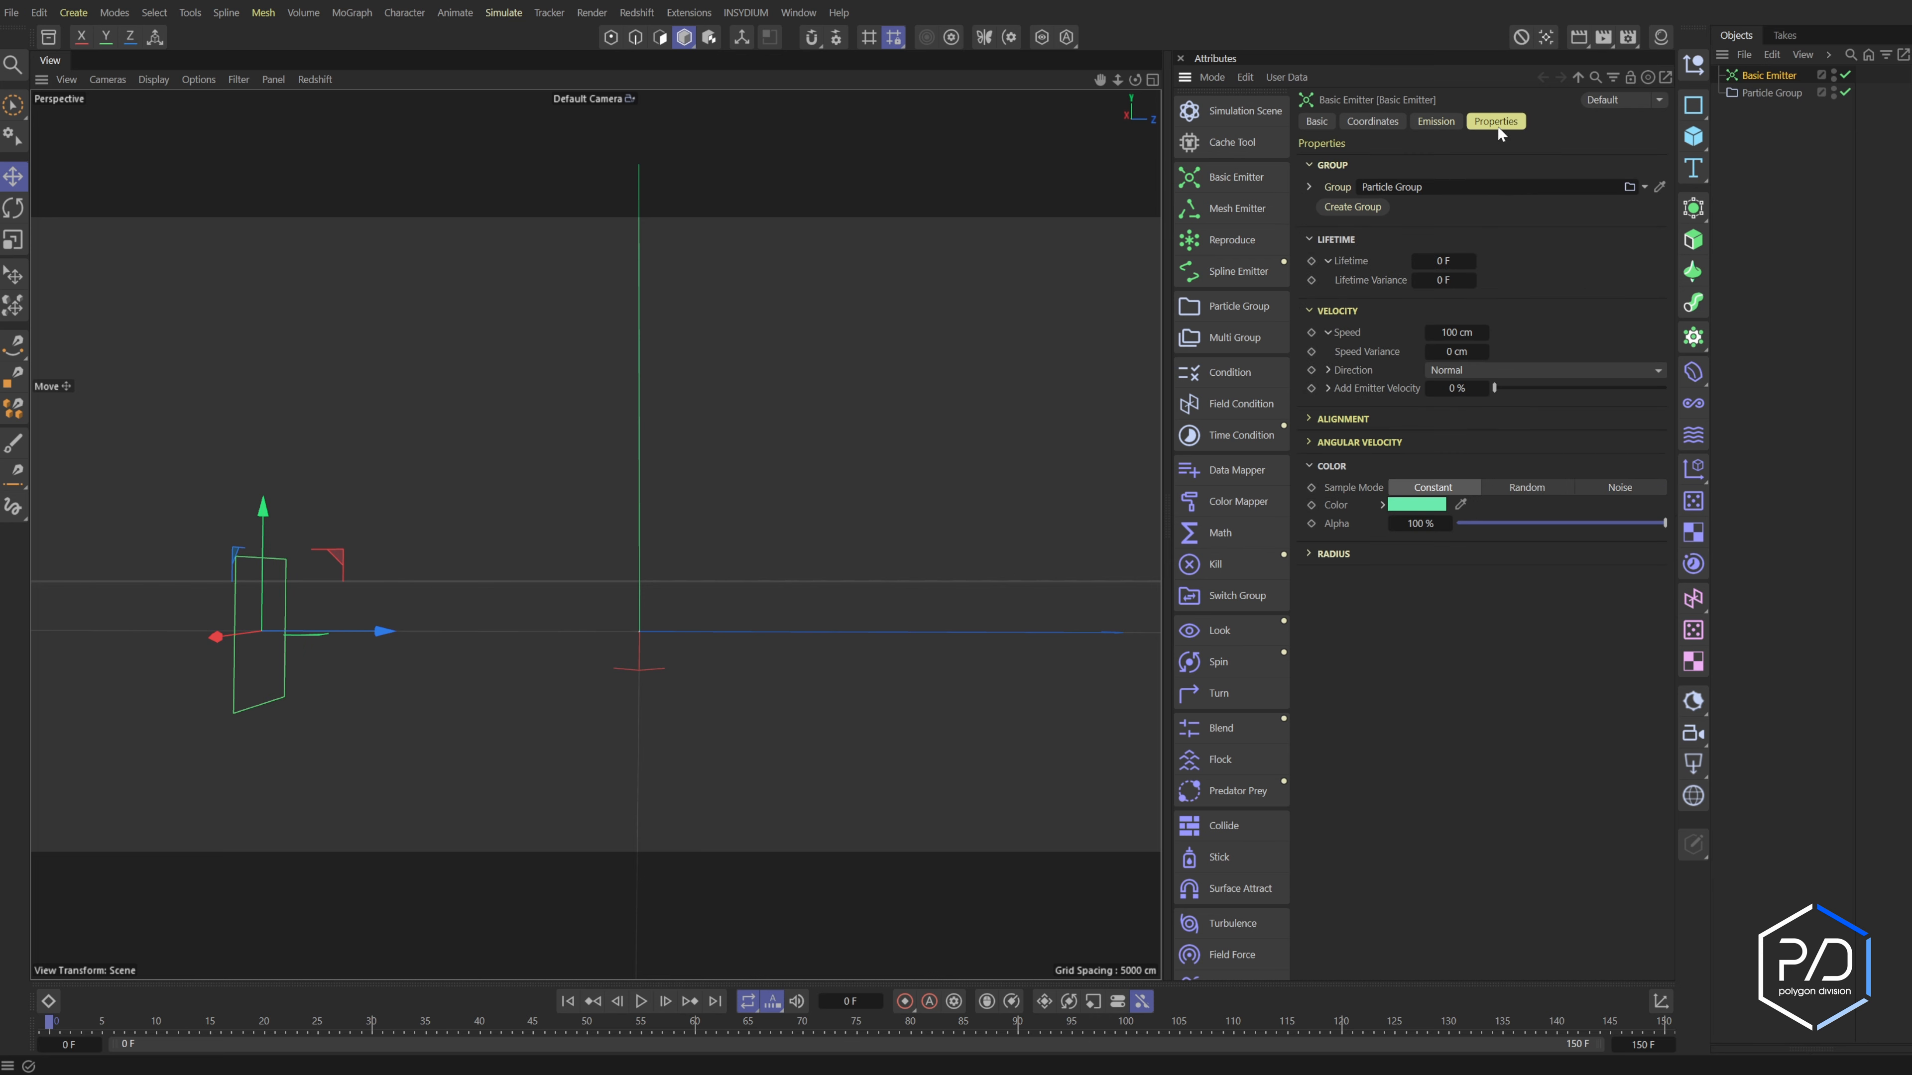
left_click(1416, 504)
left_click_drag(1310, 630, 1243, 617)
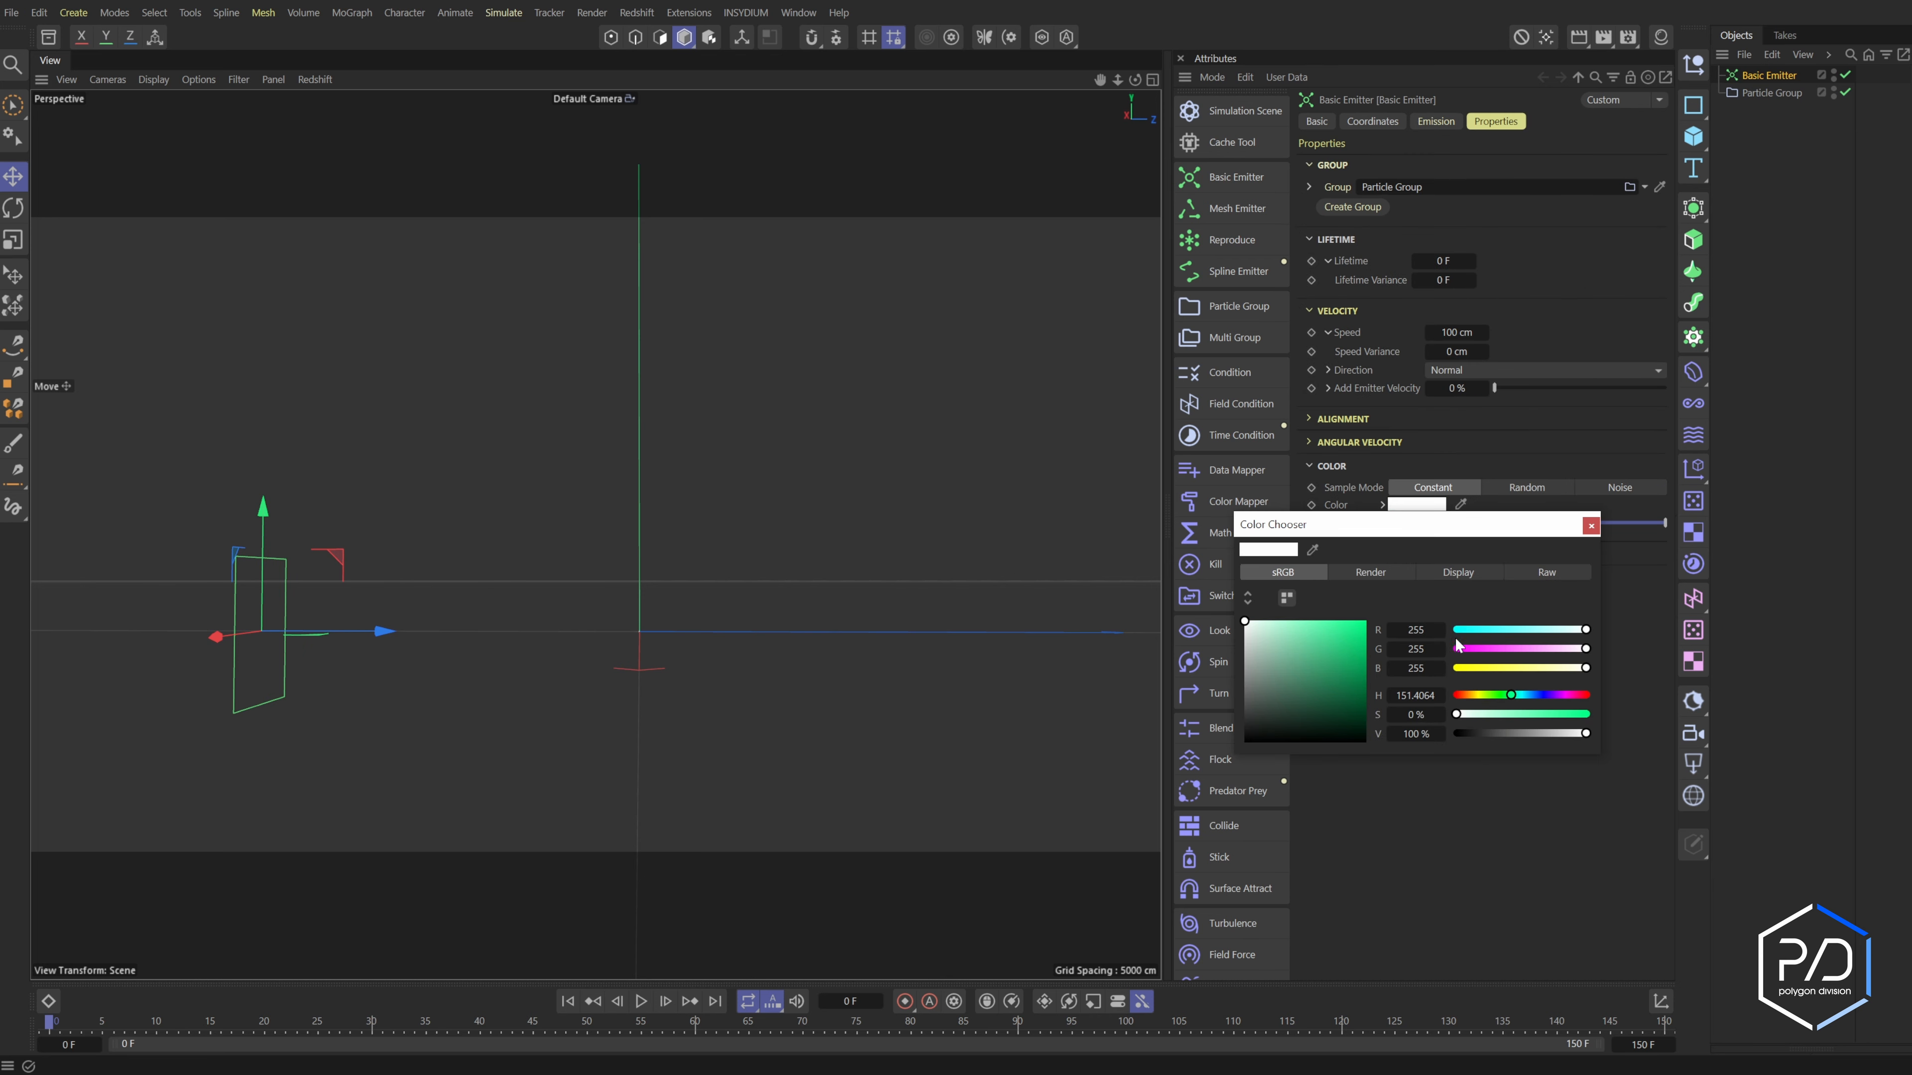
left_click(1590, 524)
Set the Particle Group's dot size to 8 and play the simulation
left_click(1771, 93)
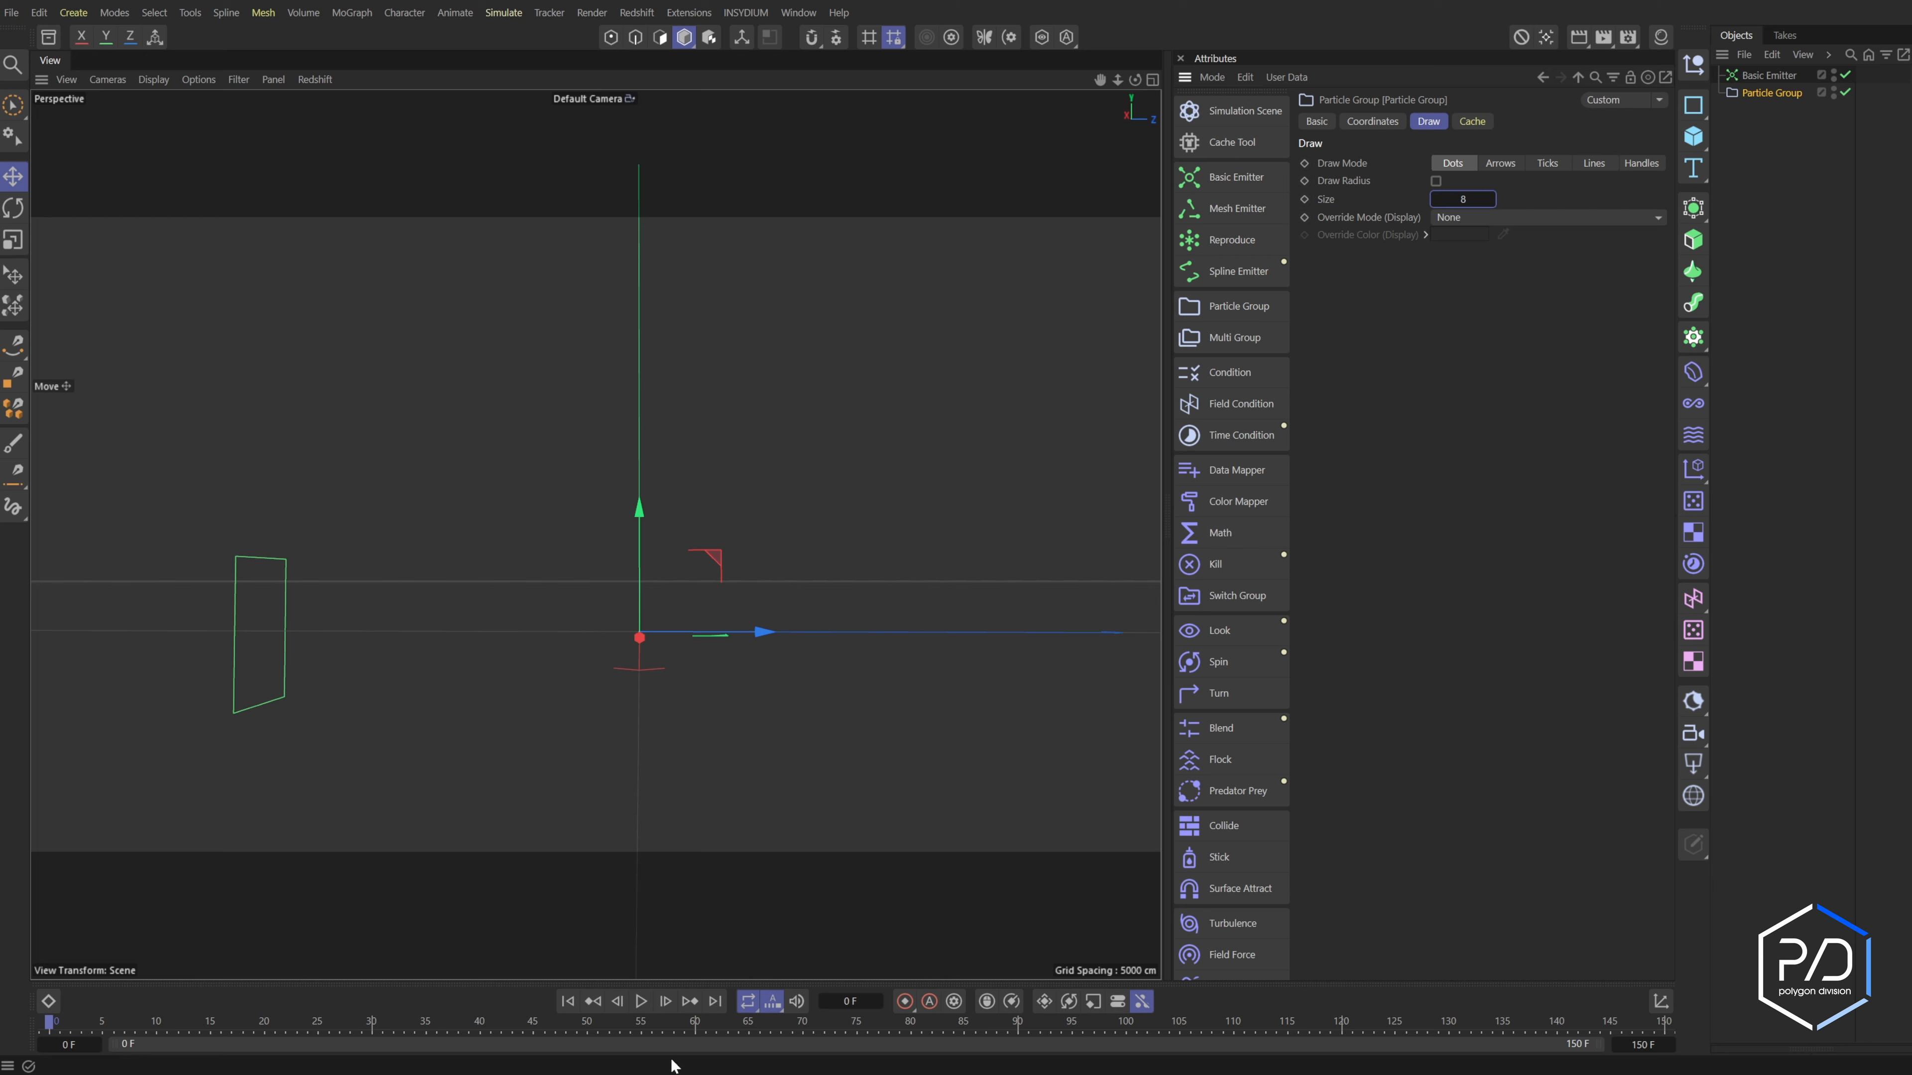
left_click(642, 1000)
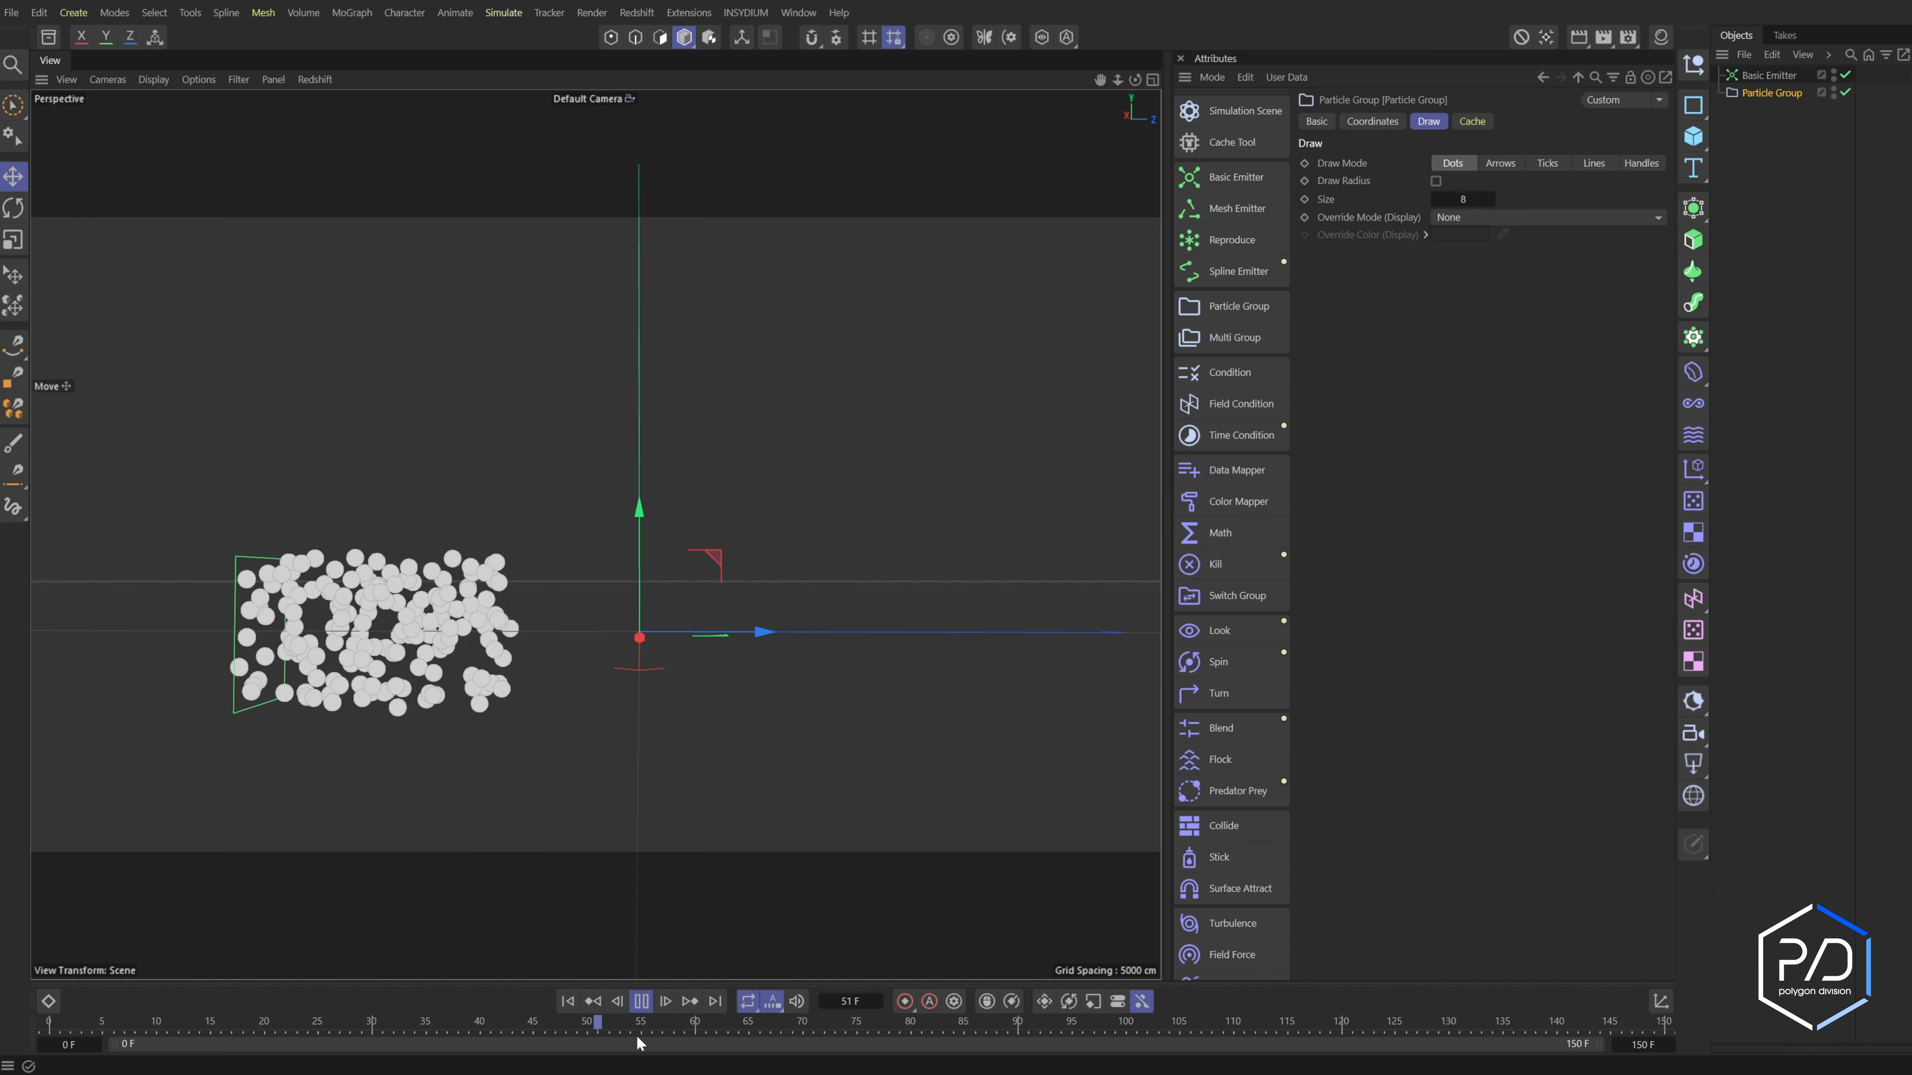
Toggle the Basic Emitter's Enabled option during playback to test manual emission control, leaving it enabled
left_click(1769, 75)
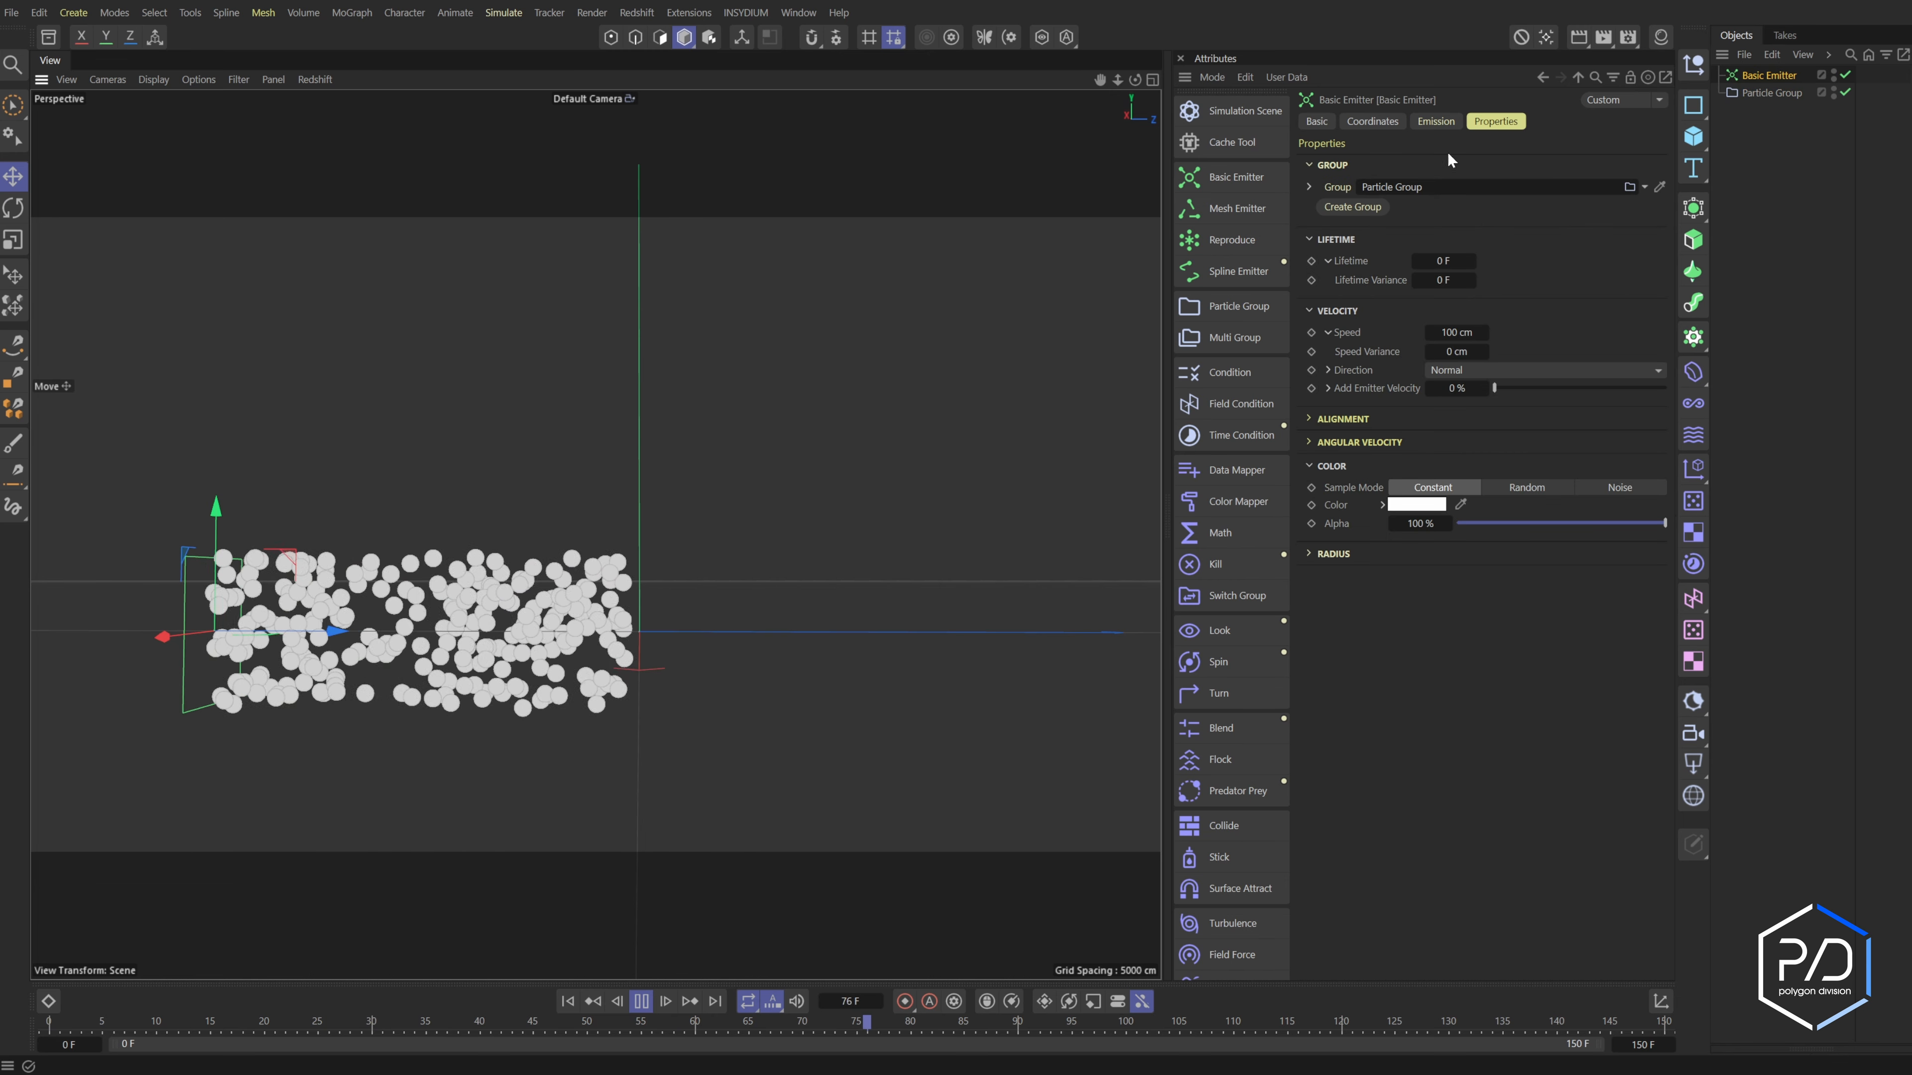
left_click(1435, 121)
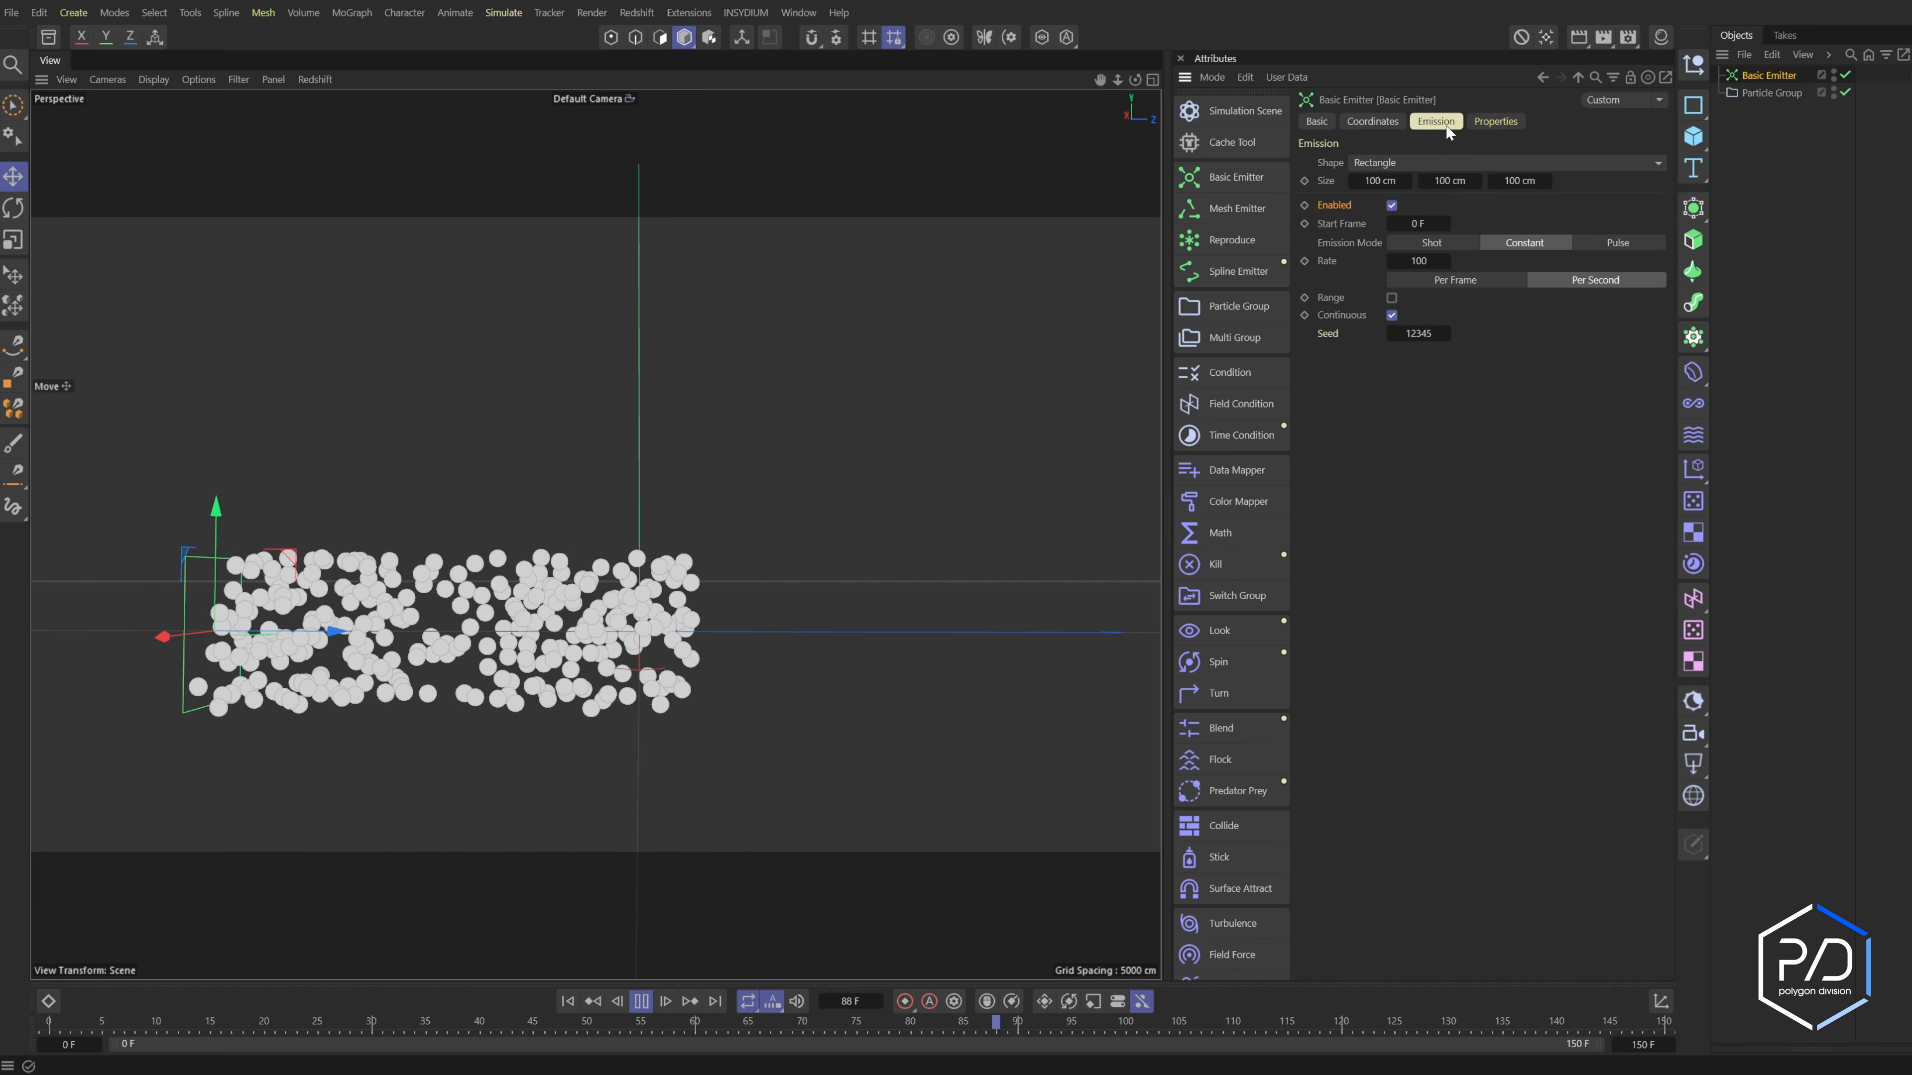
left_click(1392, 205)
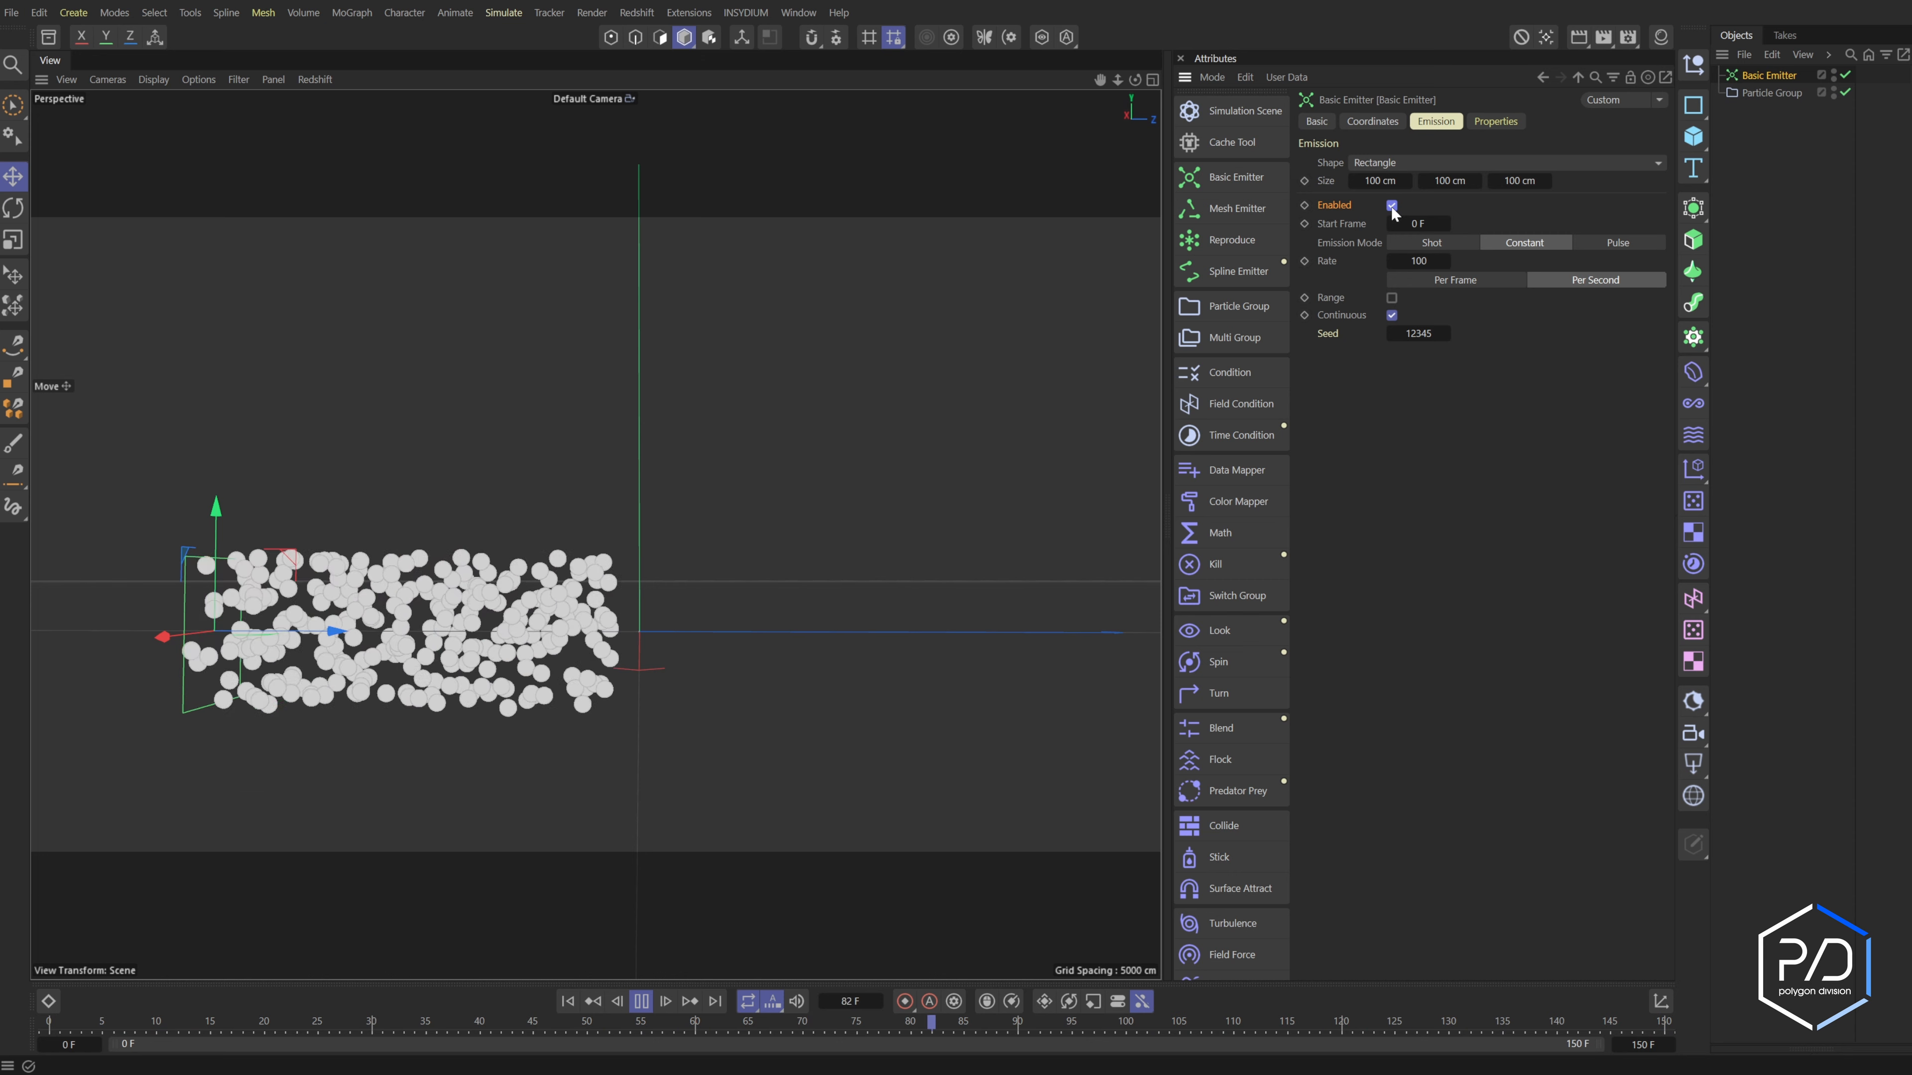
left_click(1391, 204)
left_click(1391, 205)
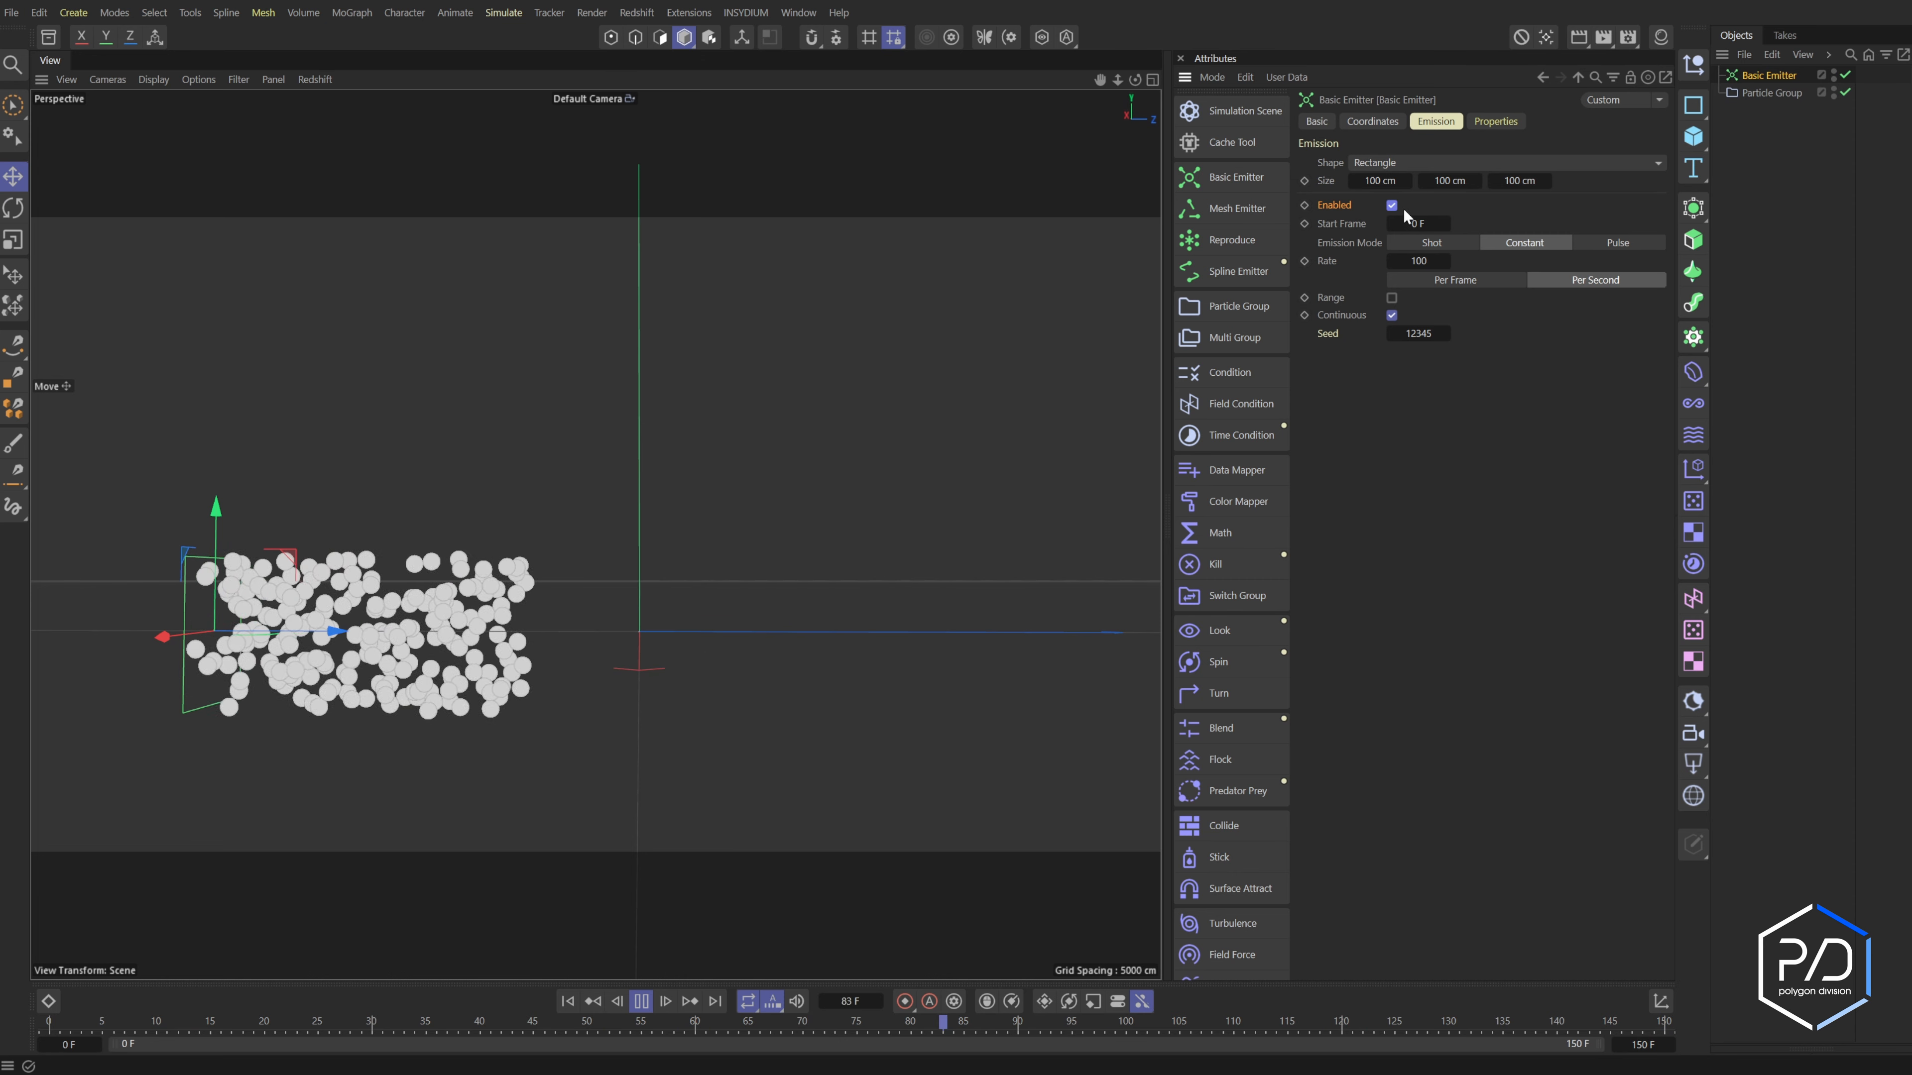
right_click(1760, 73)
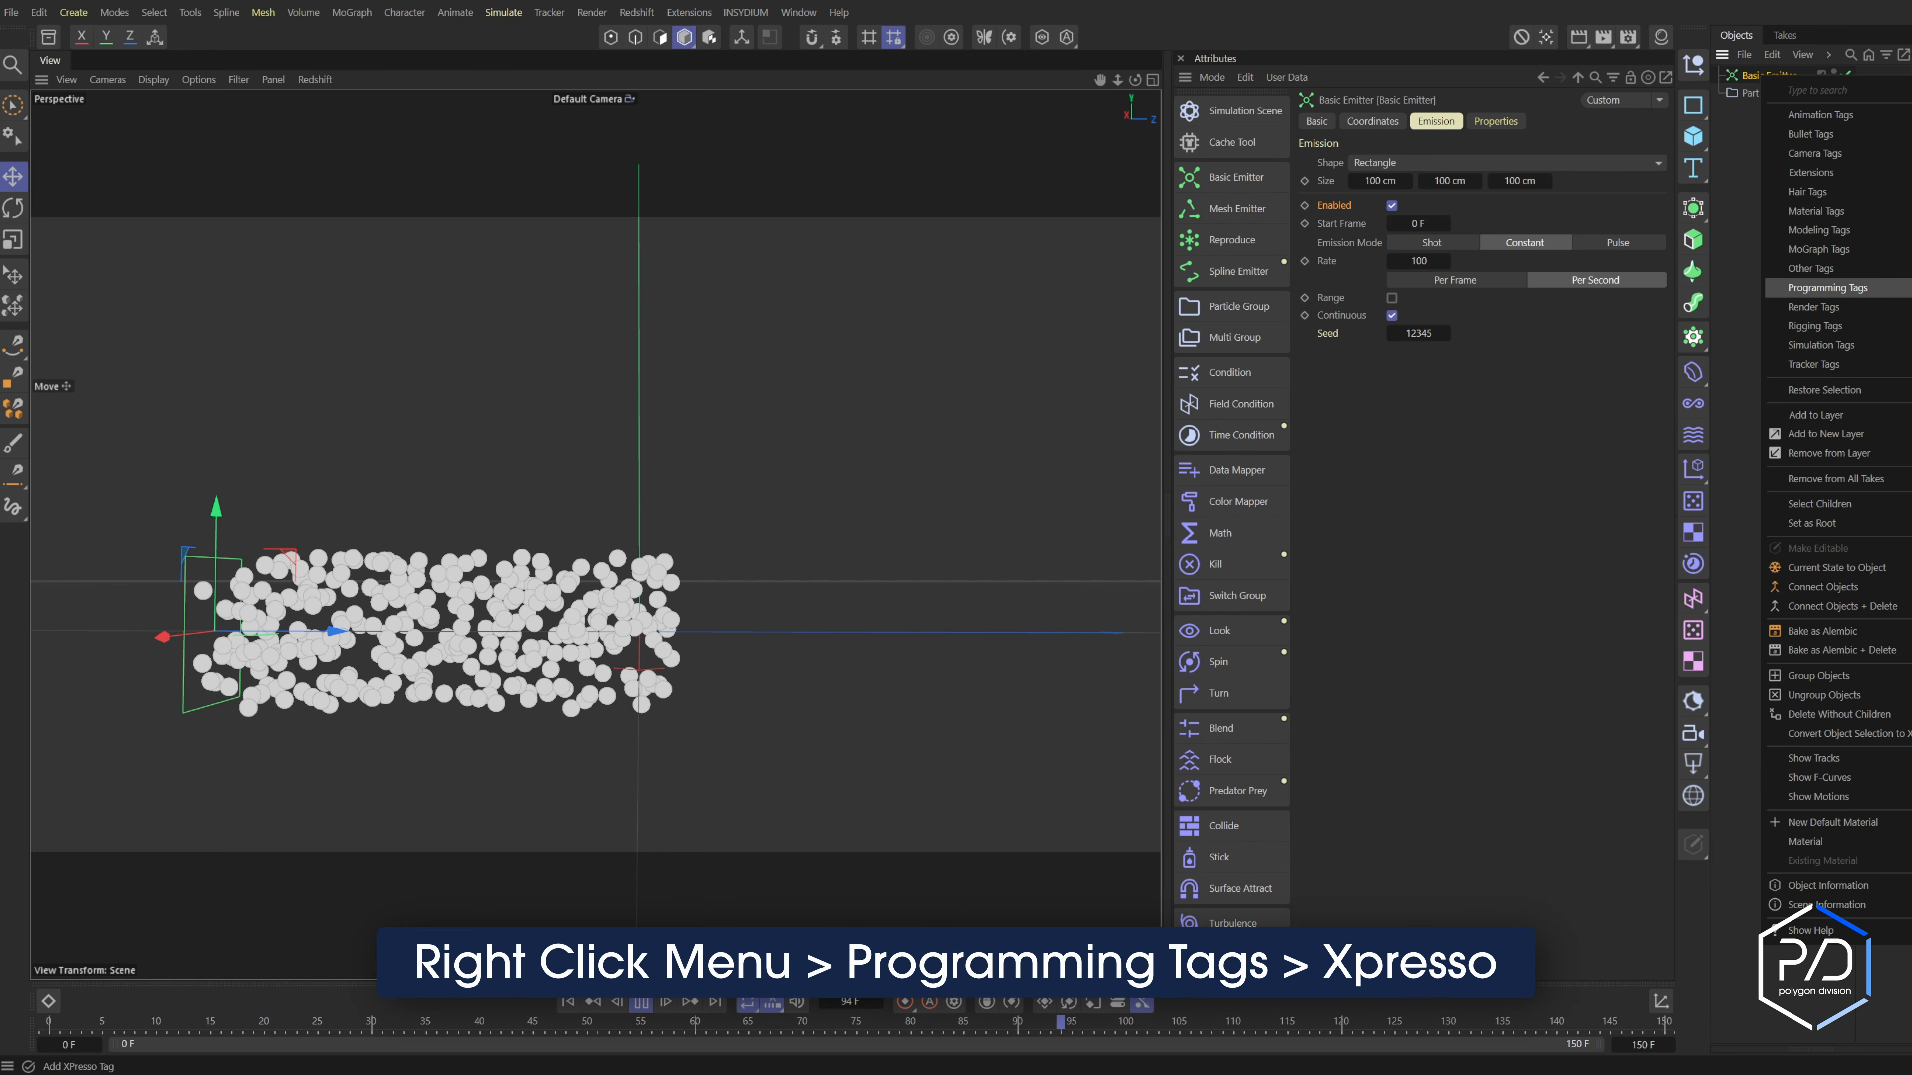
left_click(1908, 307)
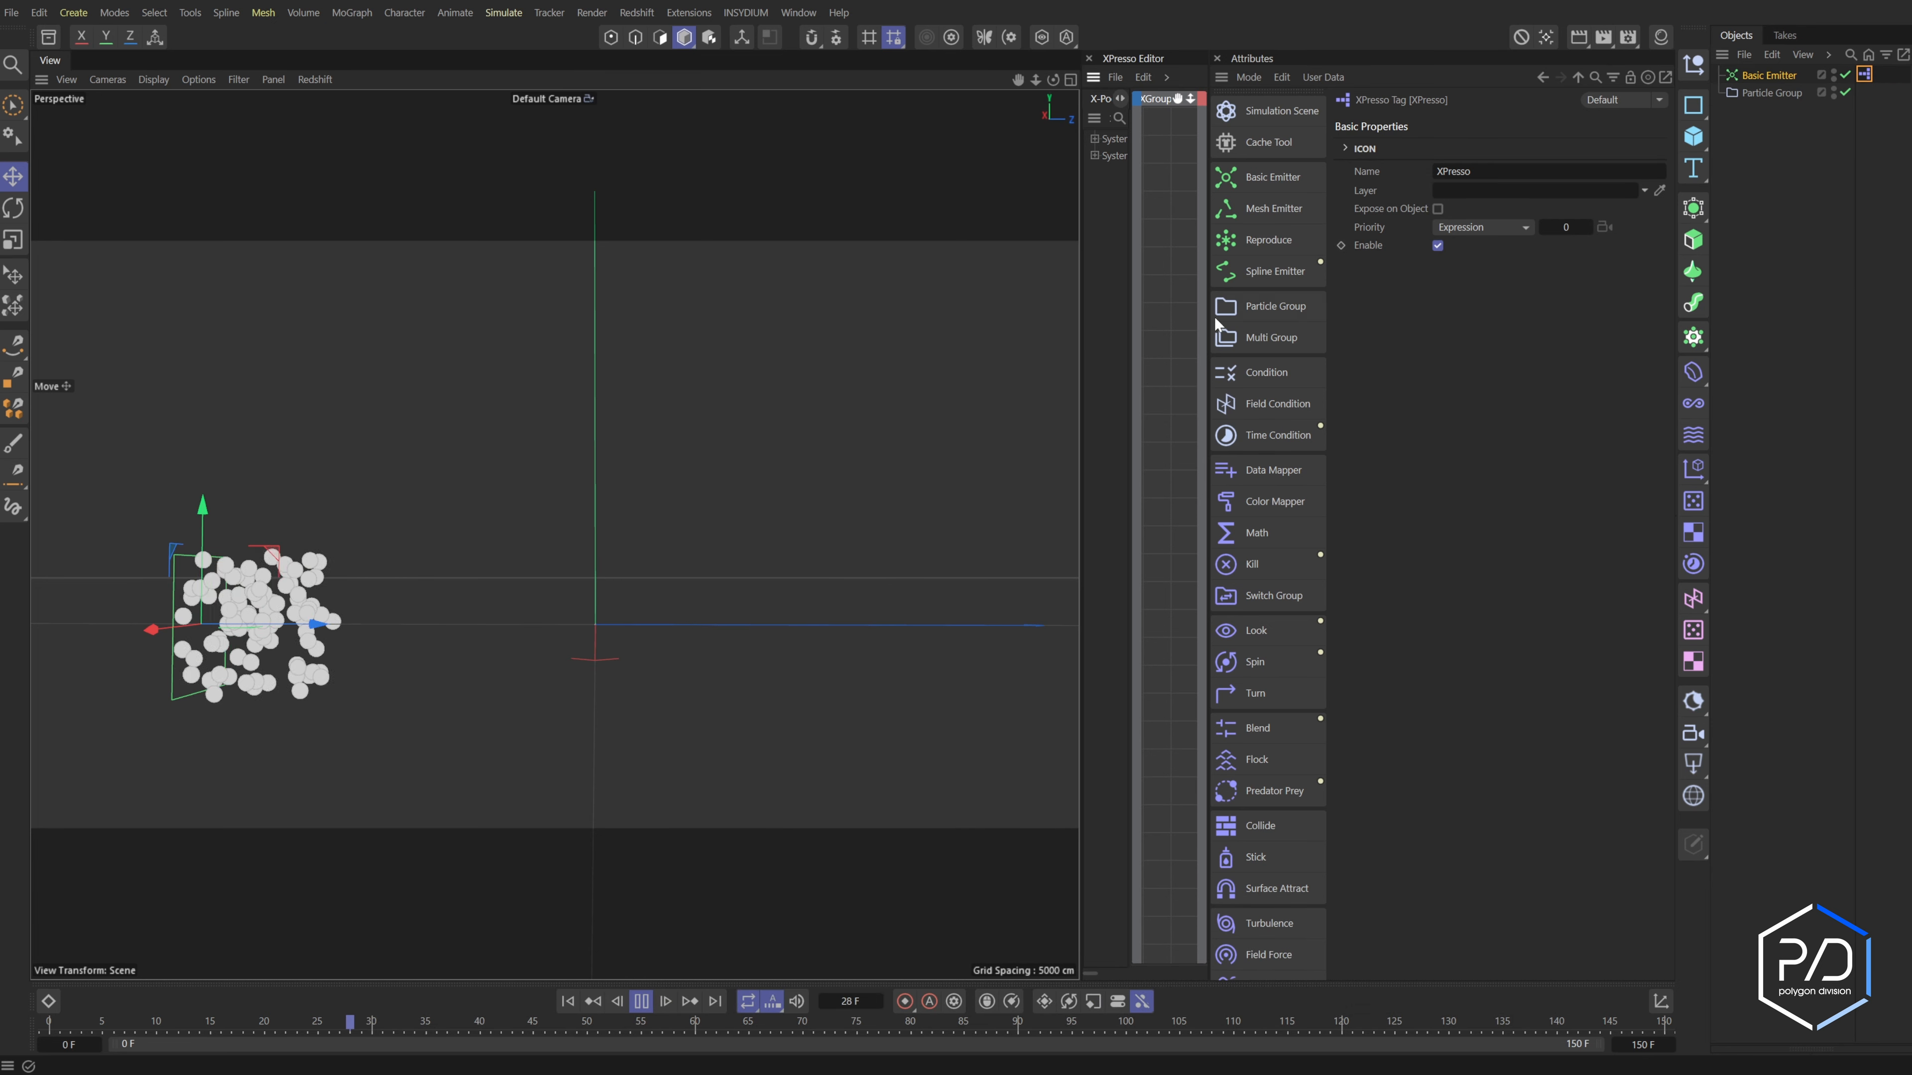
left_click_drag(1079, 362, 640, 442)
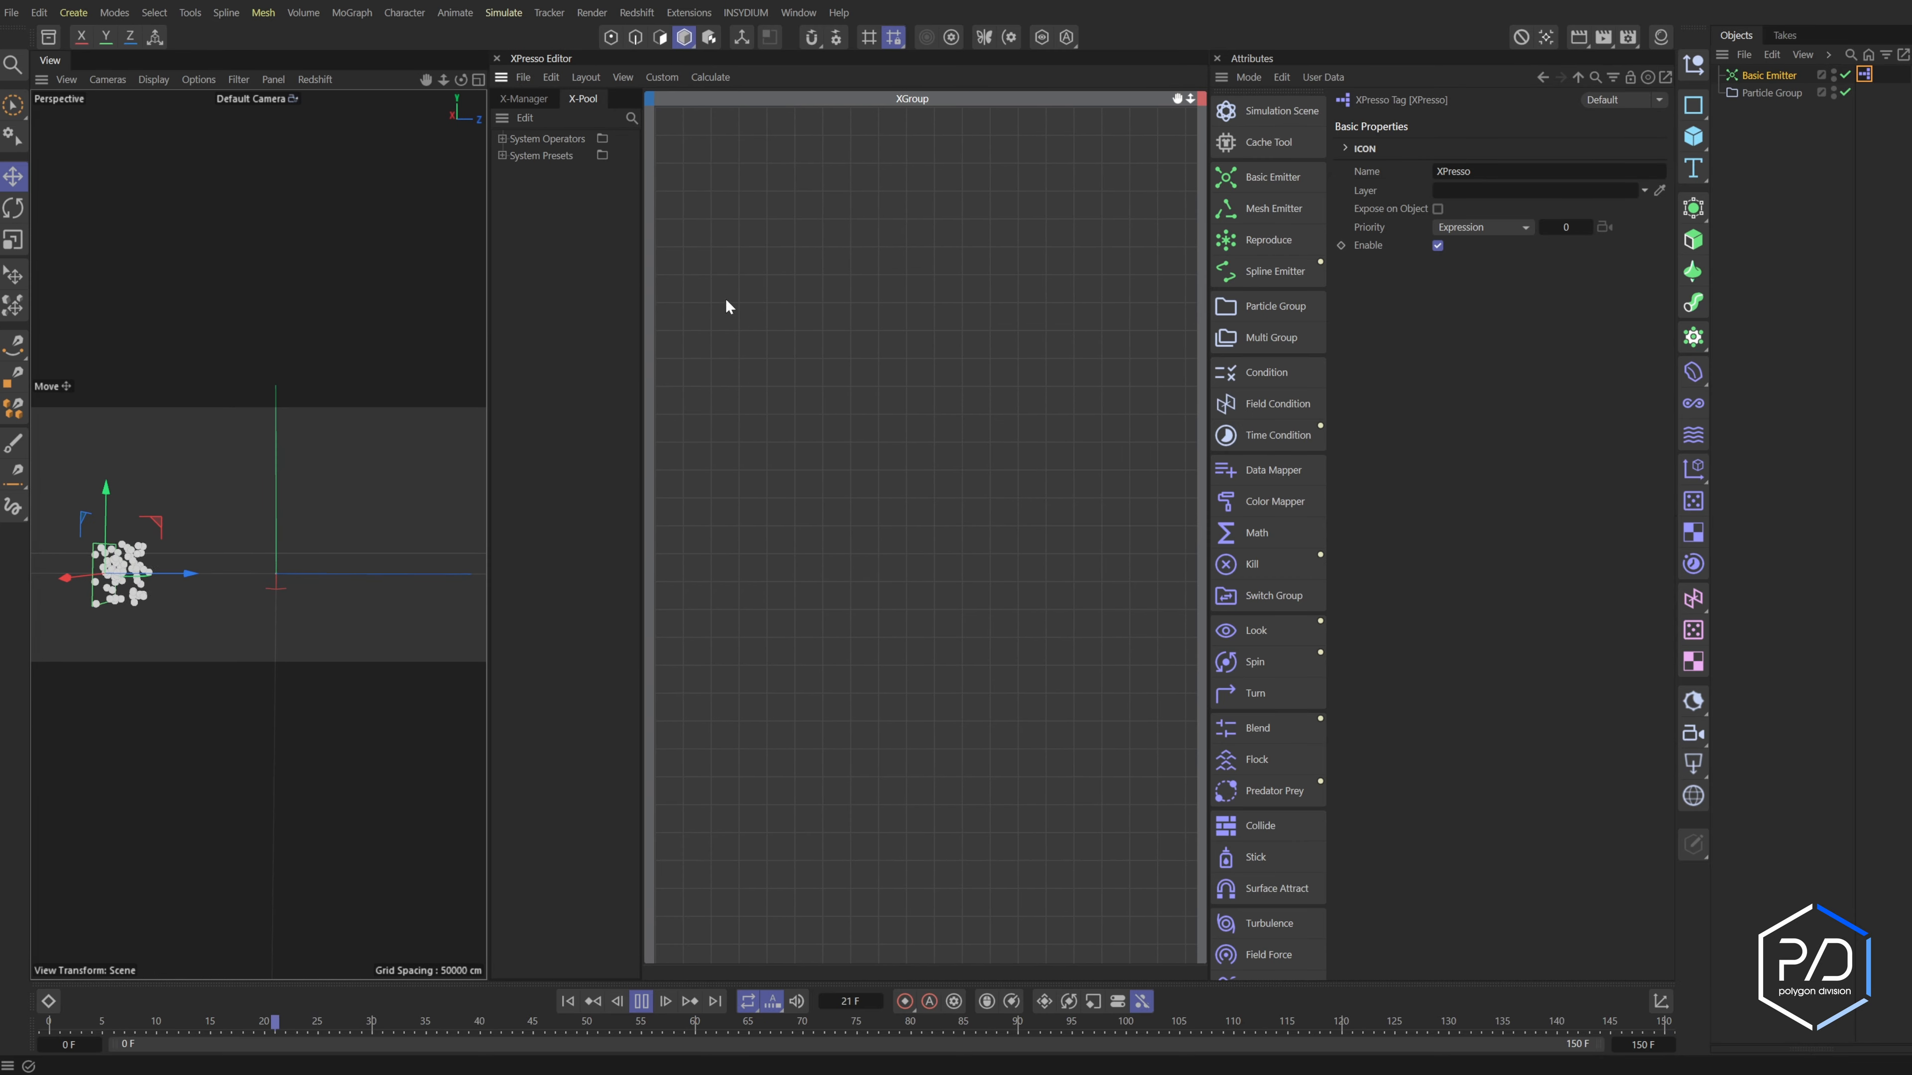
left_click_drag(486, 458, 477, 464)
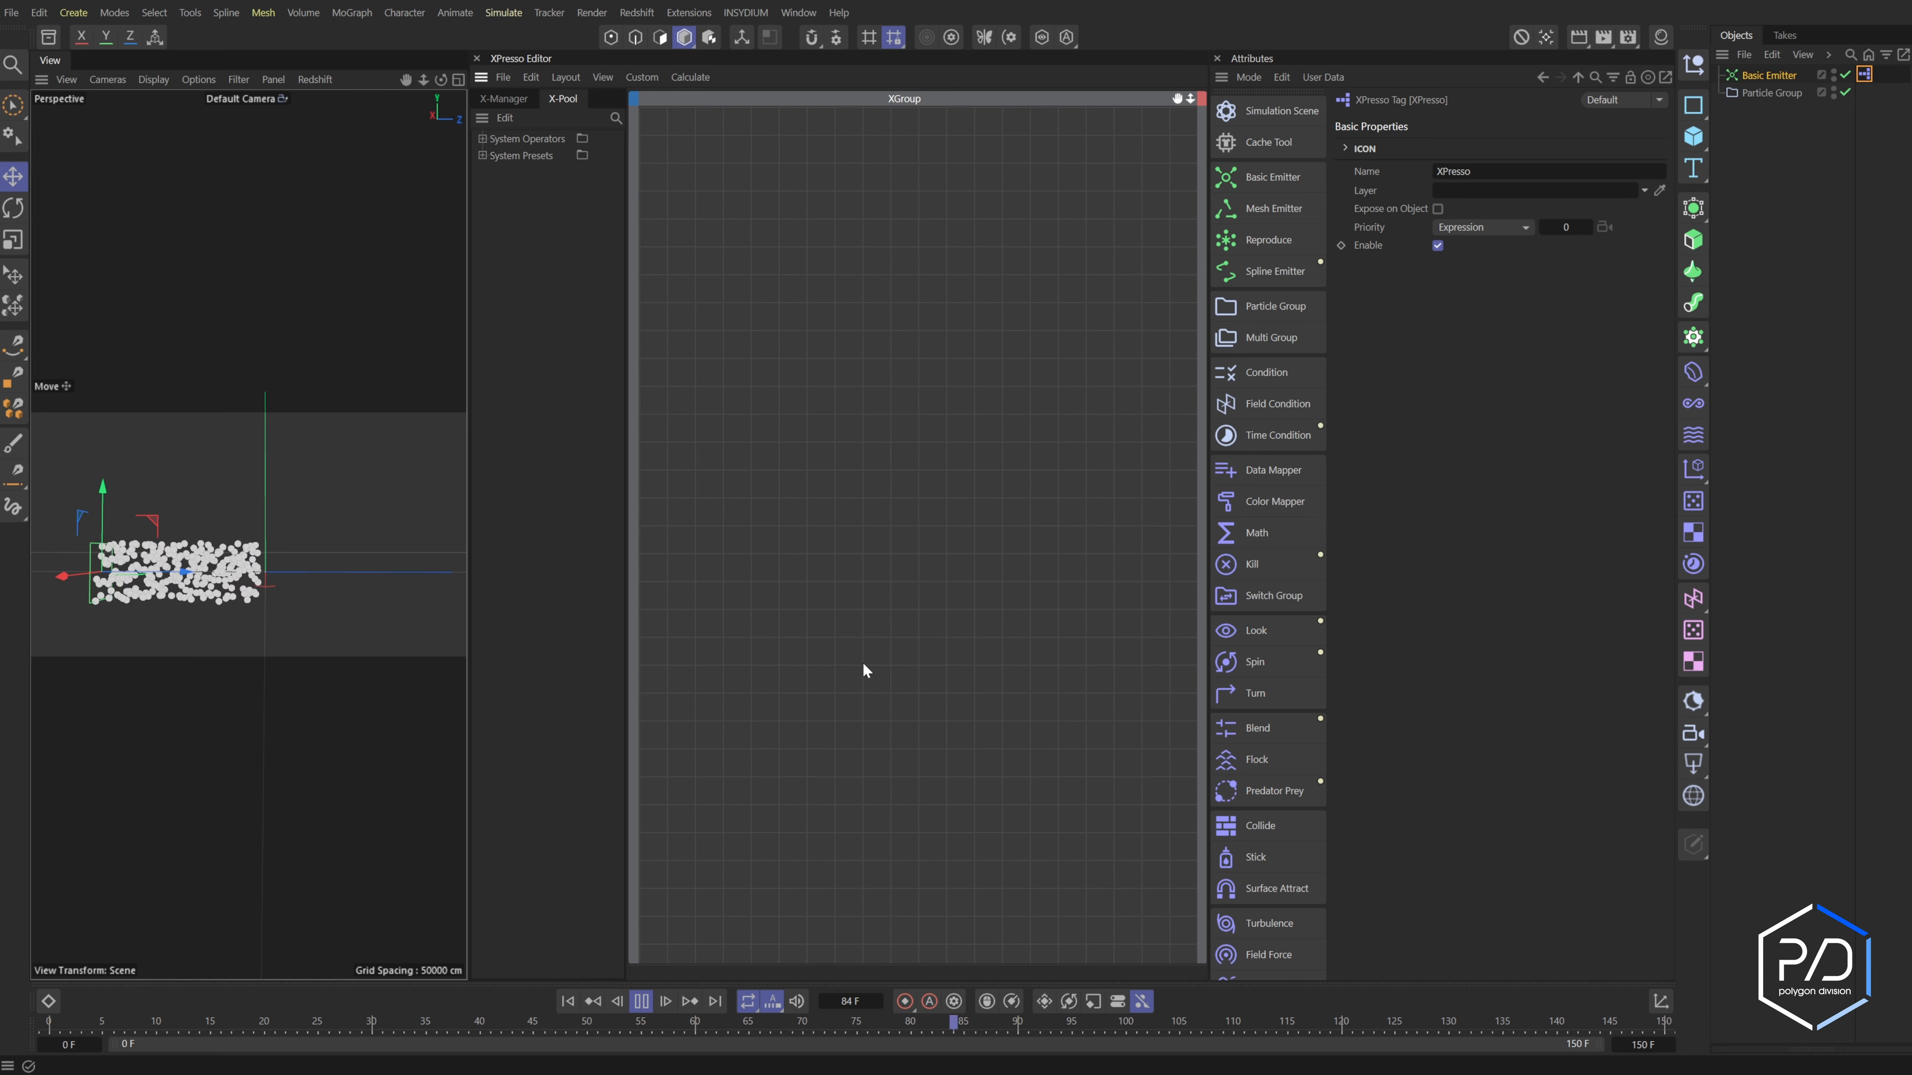
left_click_drag(467, 531, 404, 527)
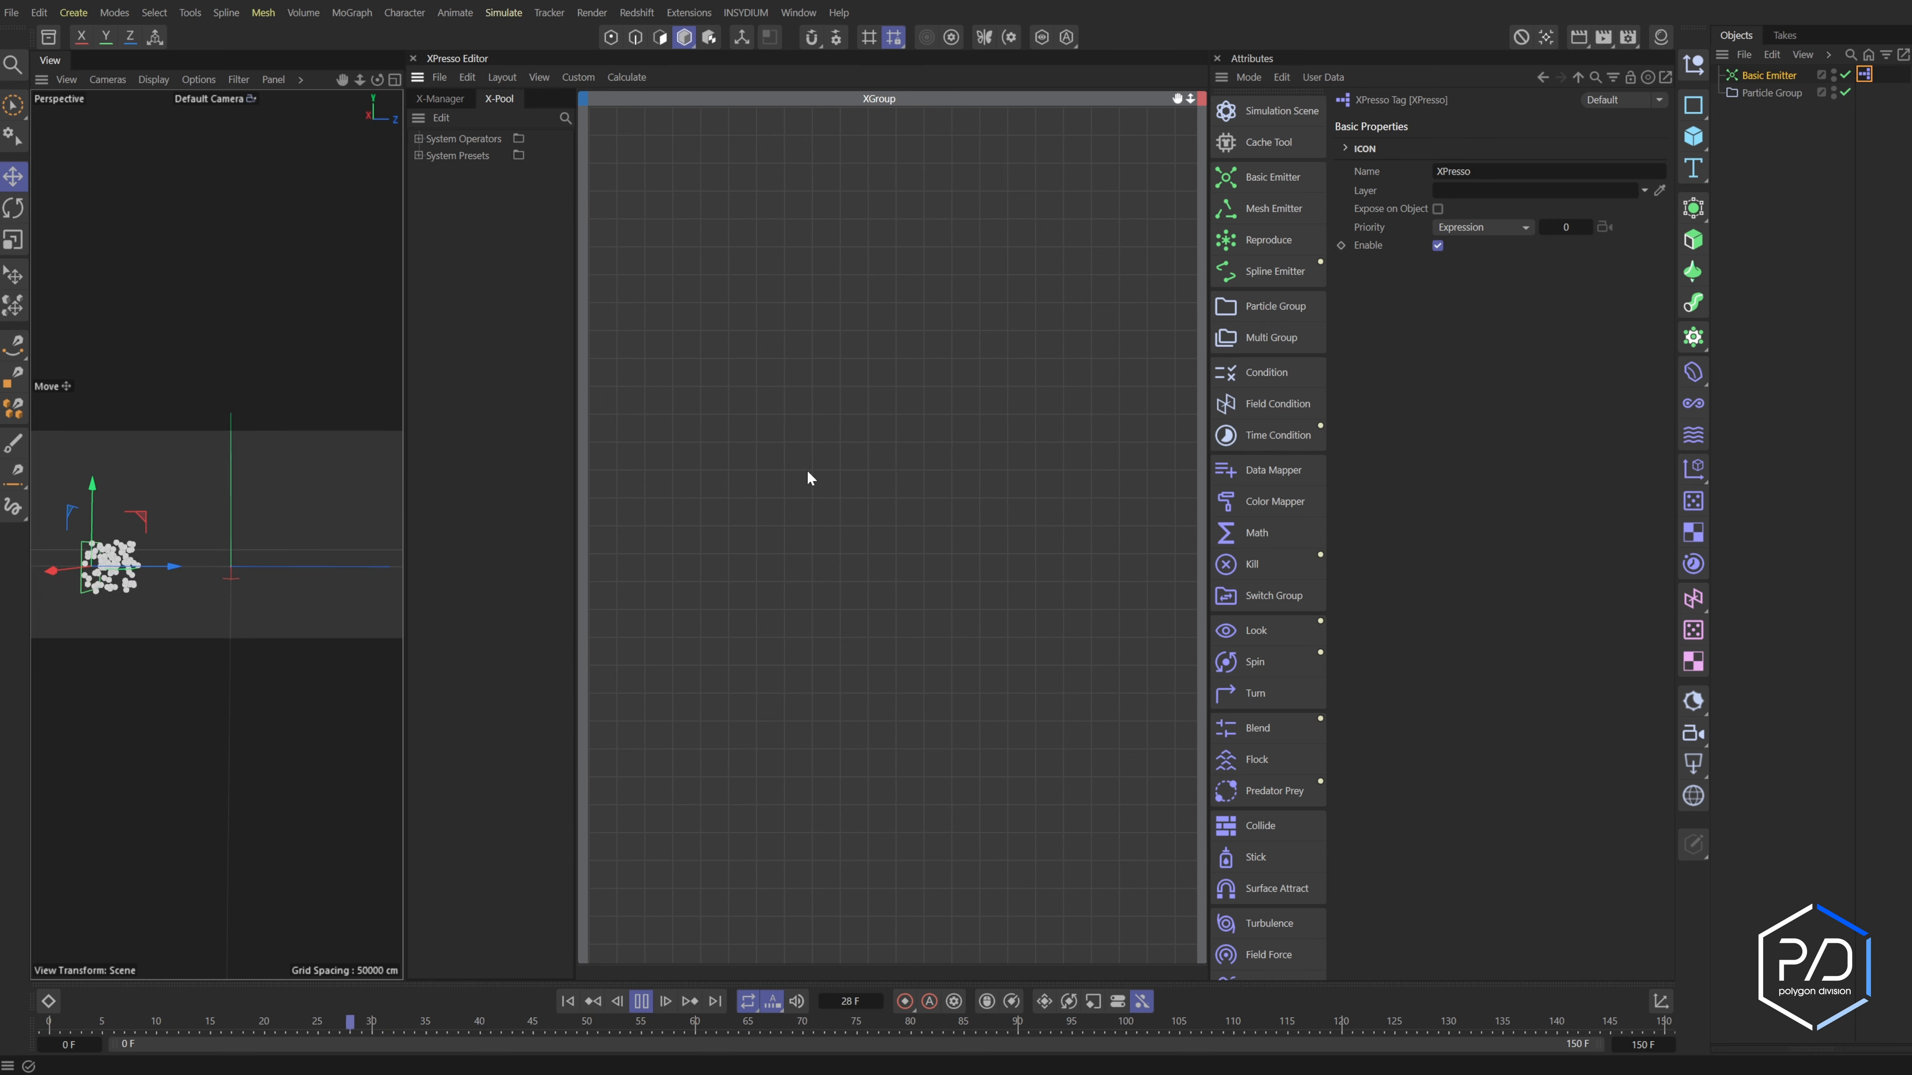
Add a user data entry to the Basic Emitter with data type Time and a default value of 90 F
left_click(1757, 73)
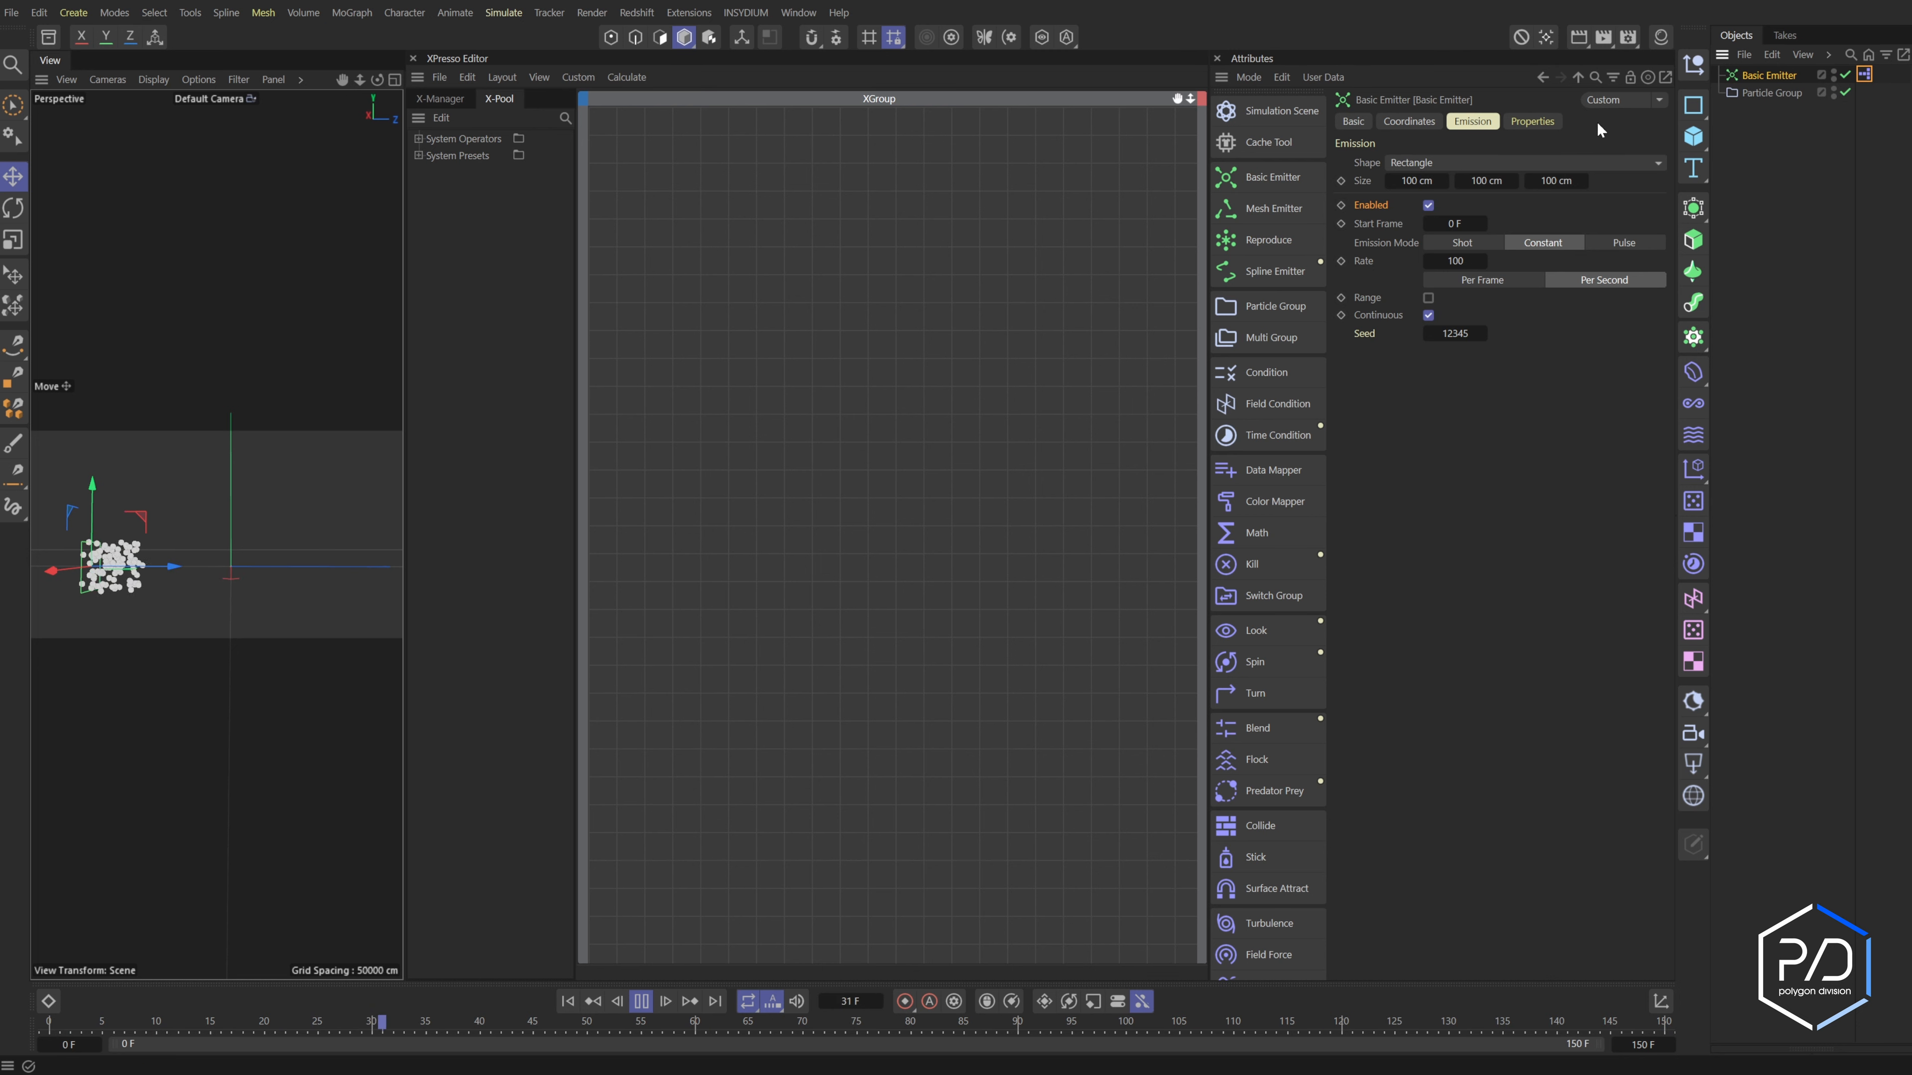
left_click(1326, 76)
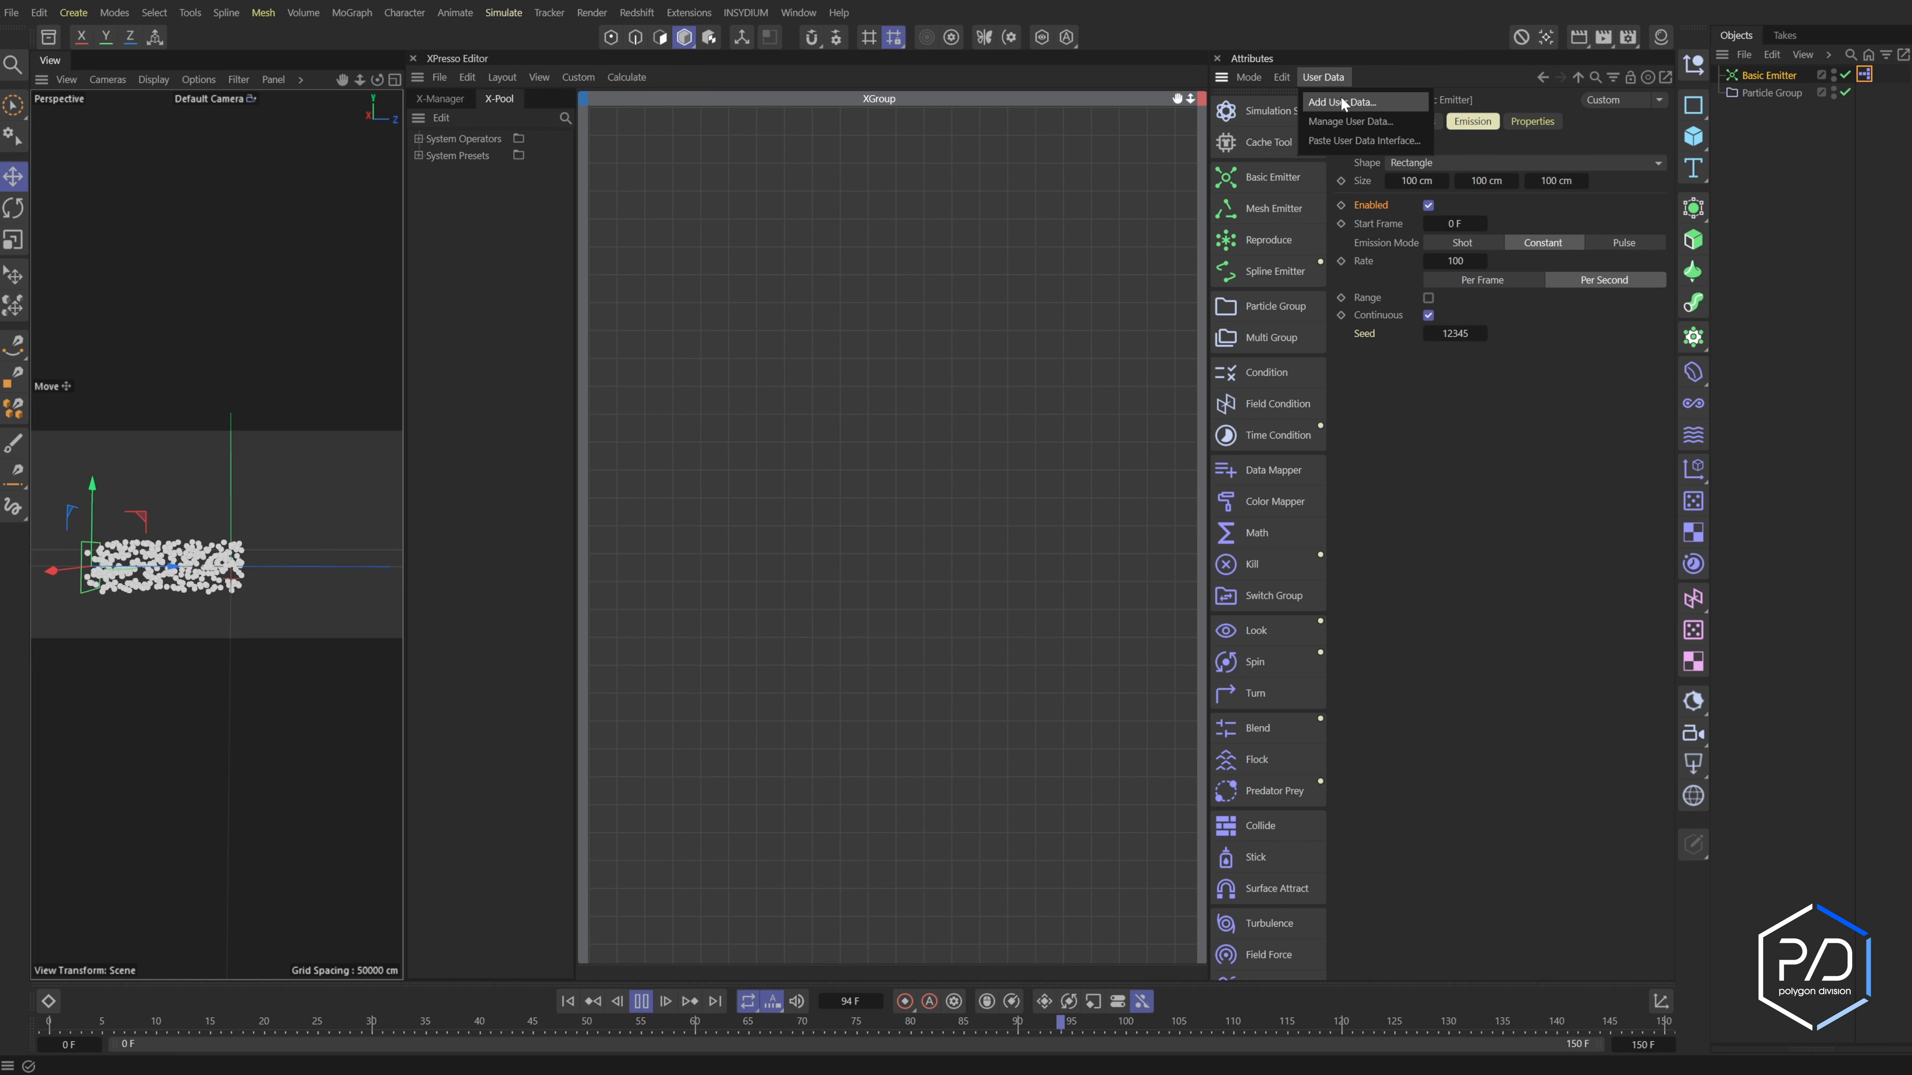
left_click(1340, 105)
left_click_drag(896, 250, 821, 262)
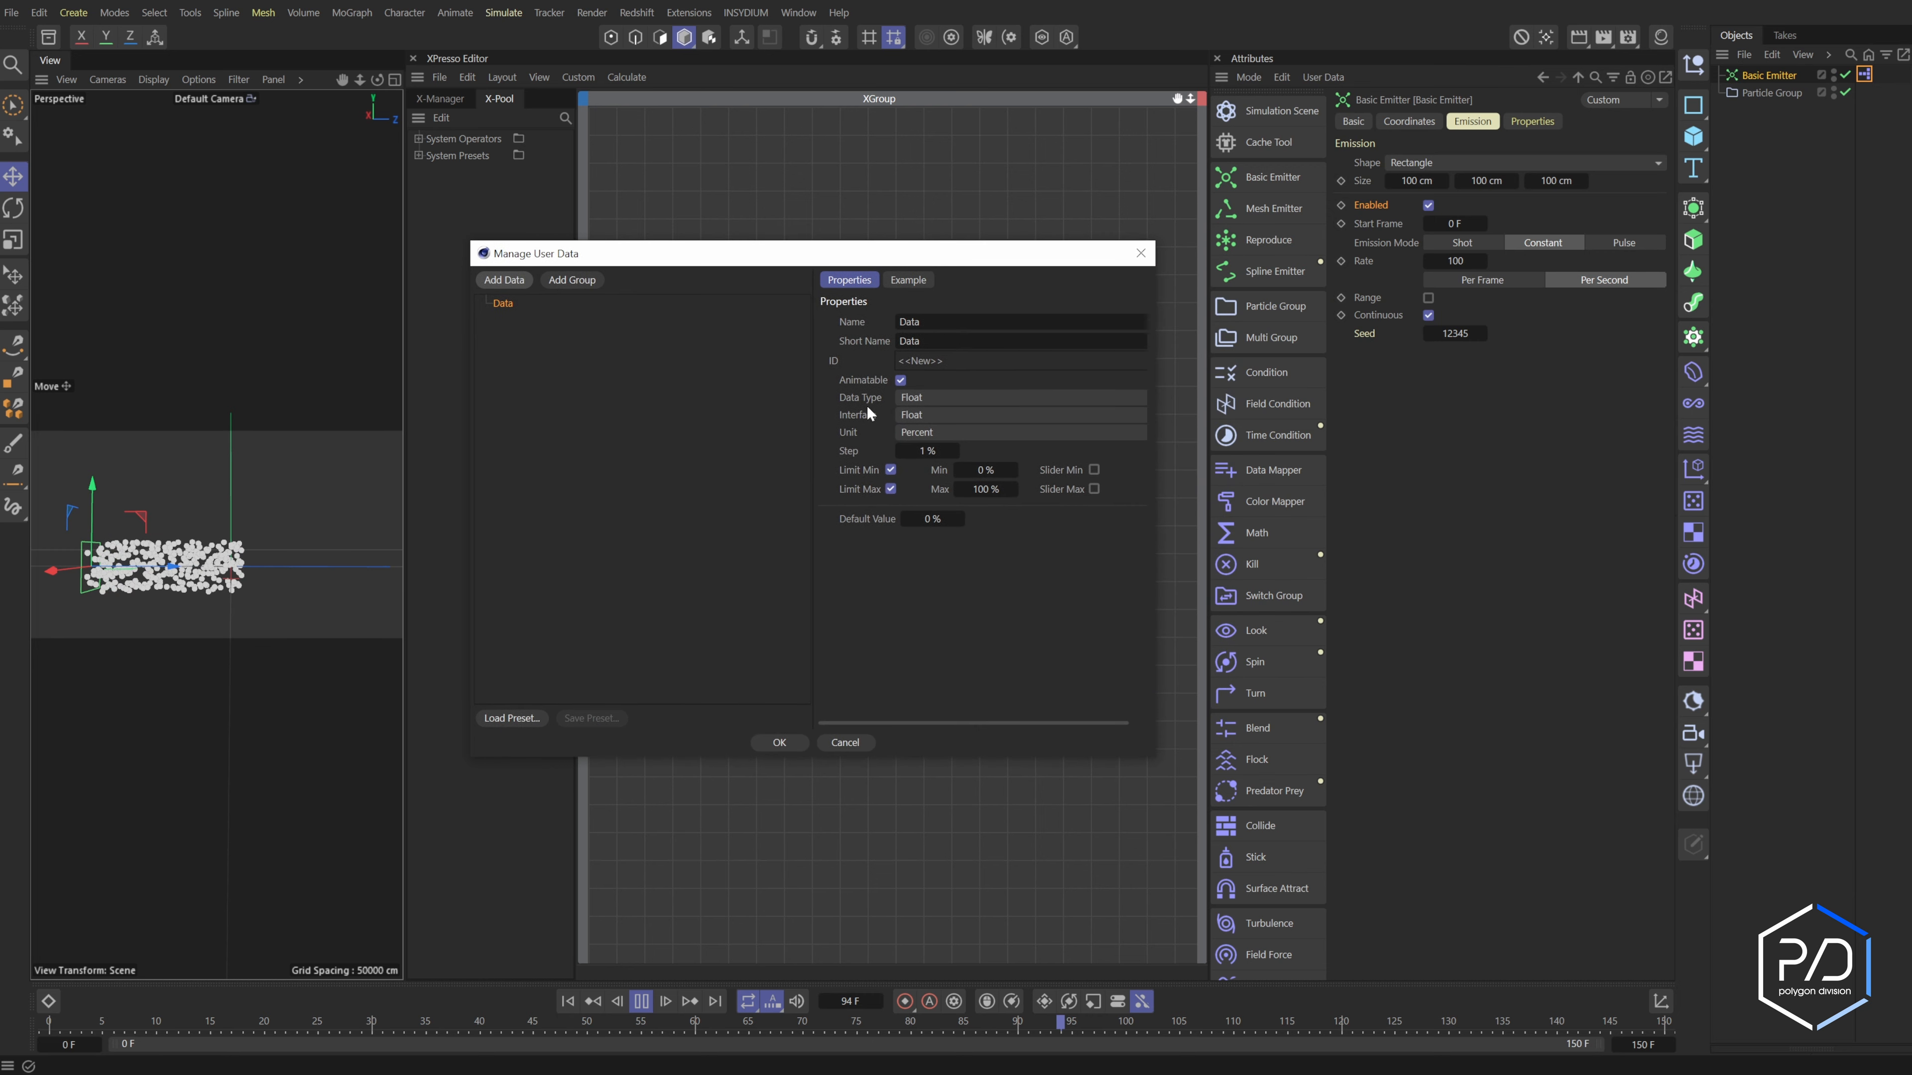
left_click(924, 400)
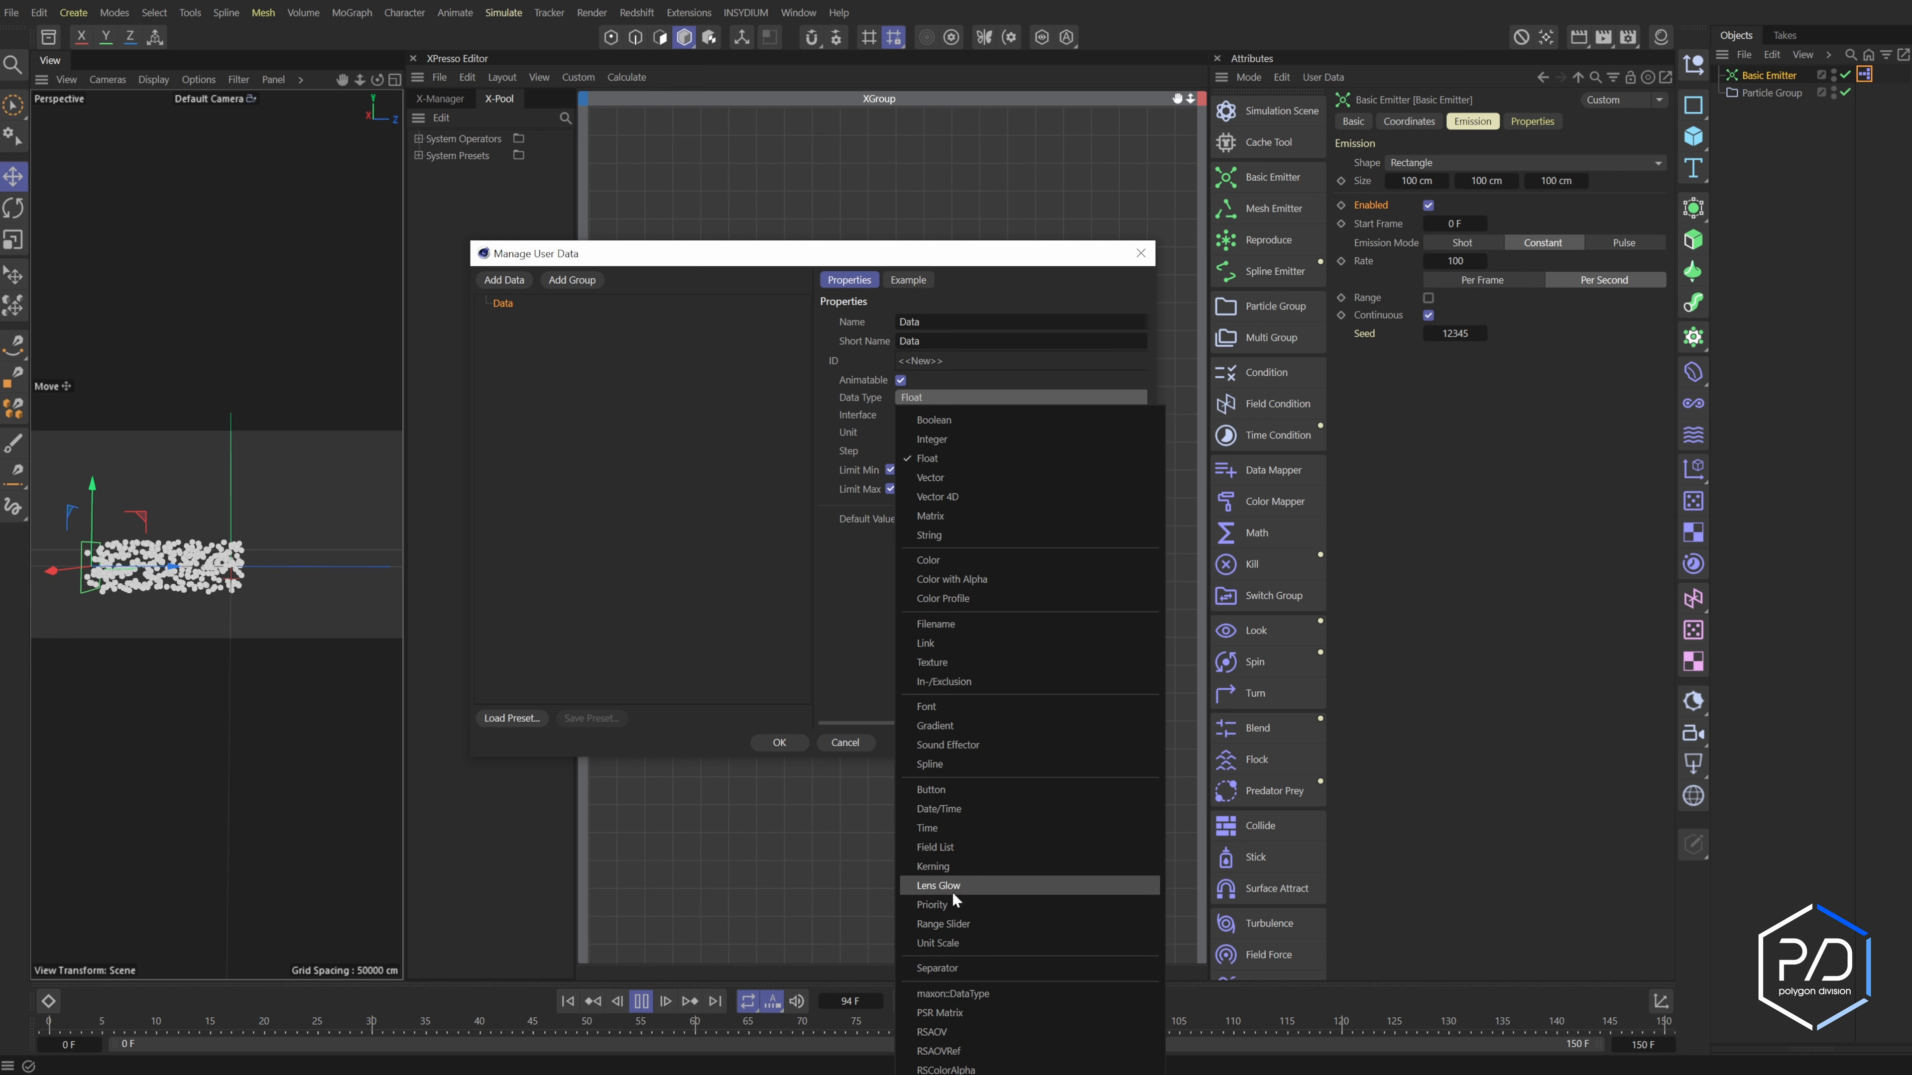
left_click(967, 828)
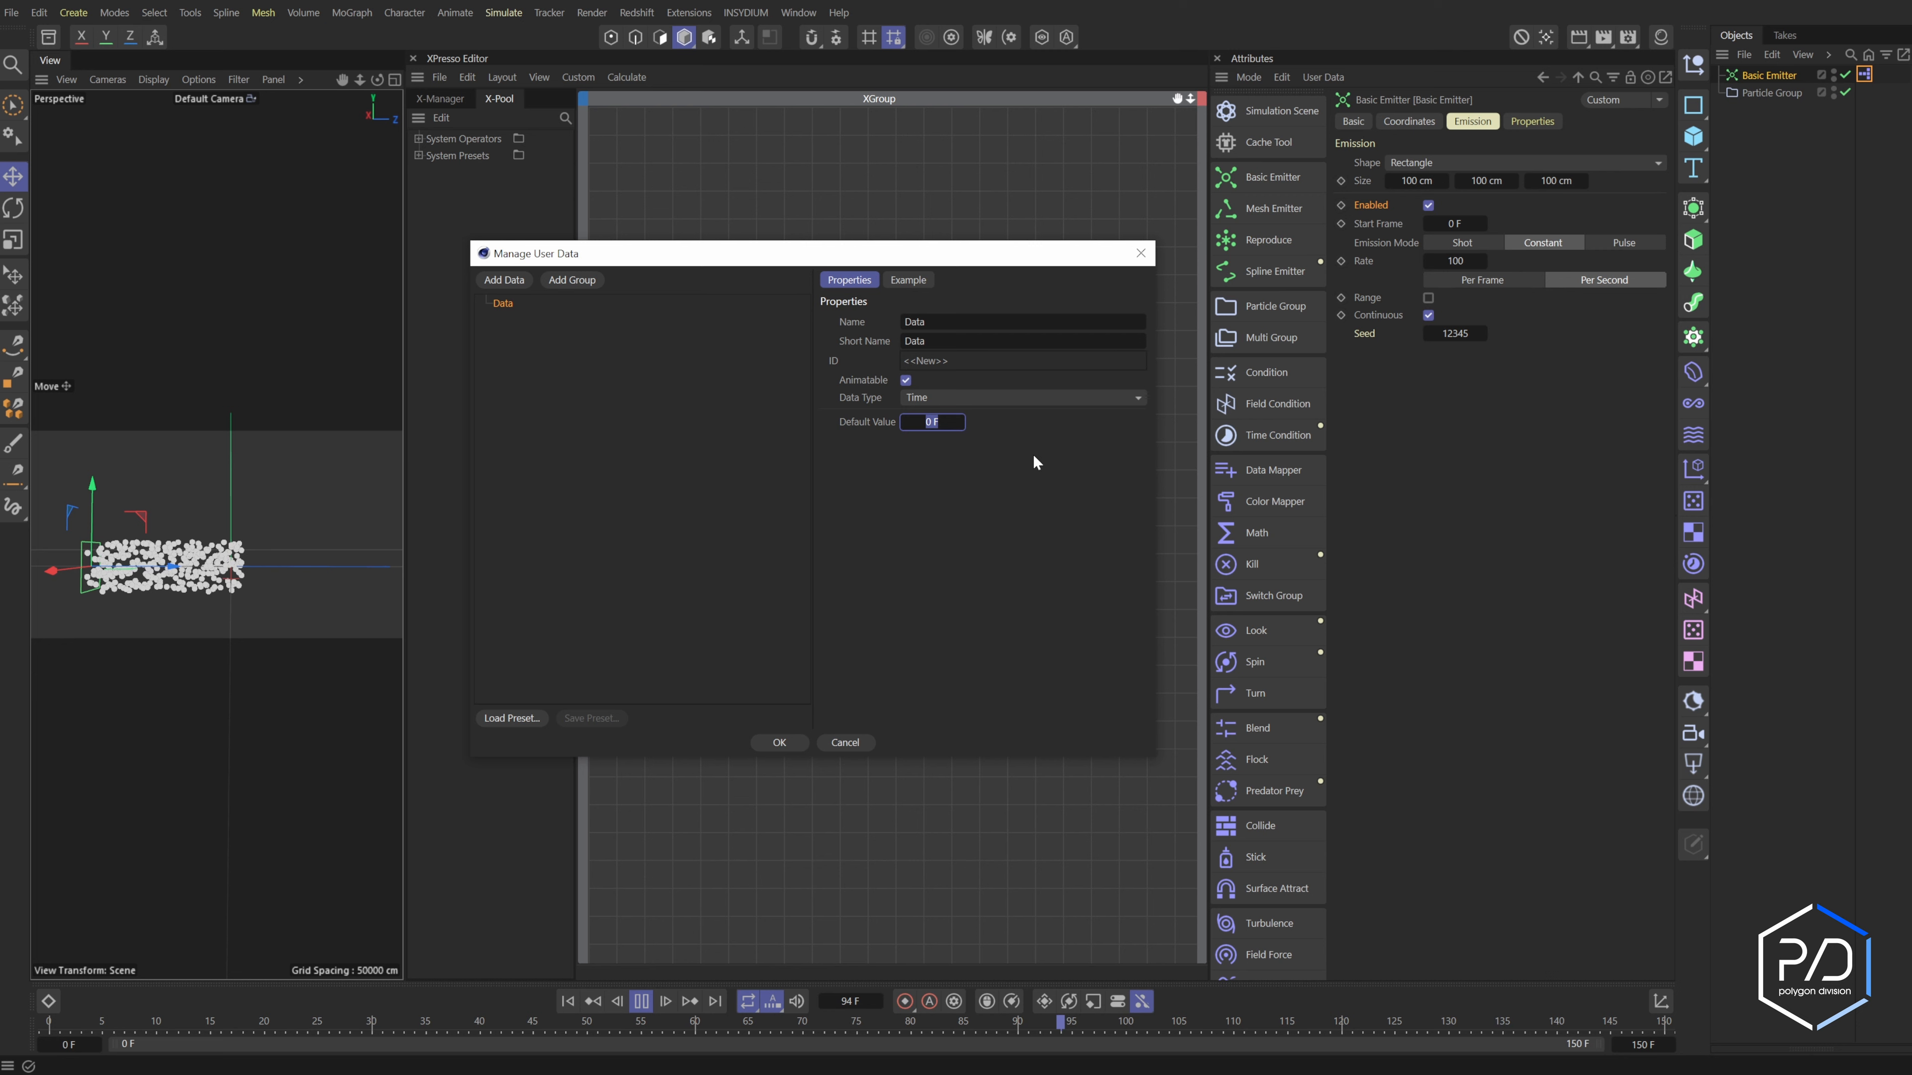
type("90")
key("Return")
Name the new user data entry Stop Emission
double_click(907, 320)
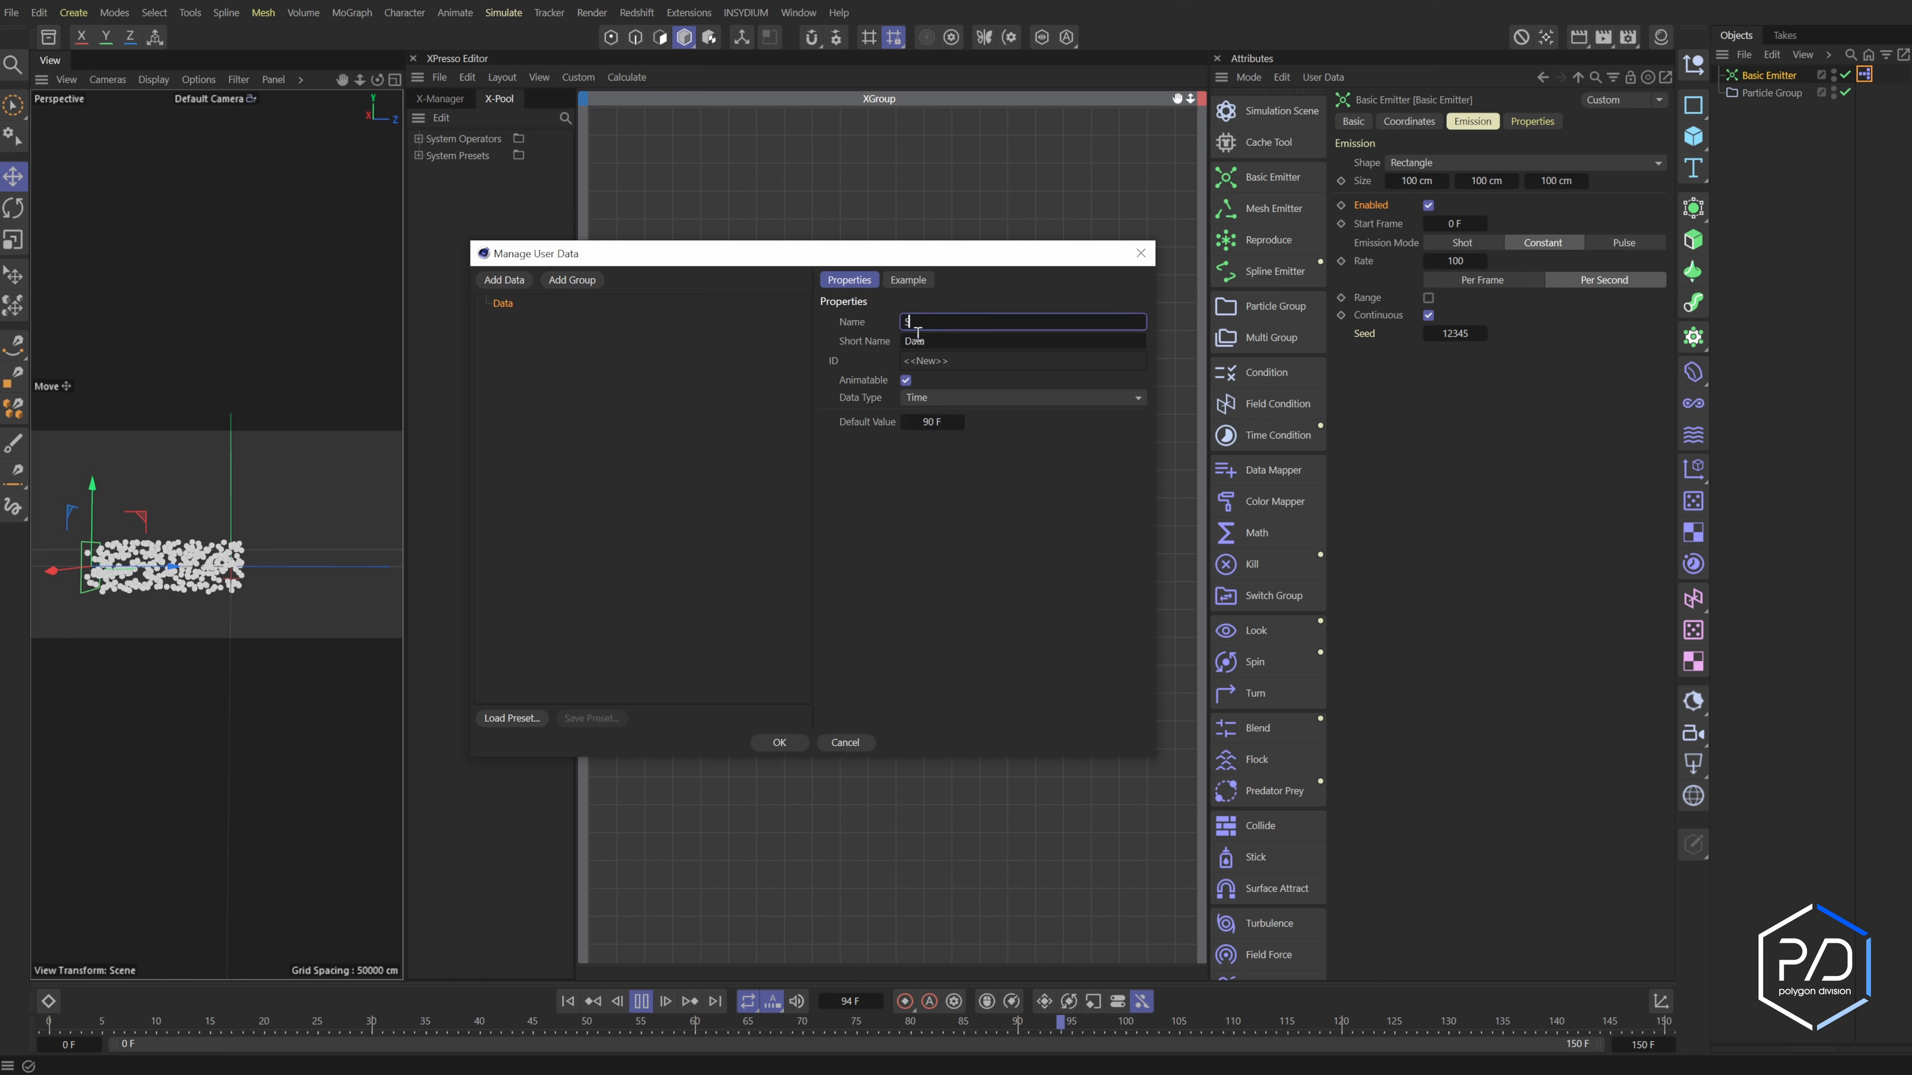
type("Stop Emission")
key("Tab")
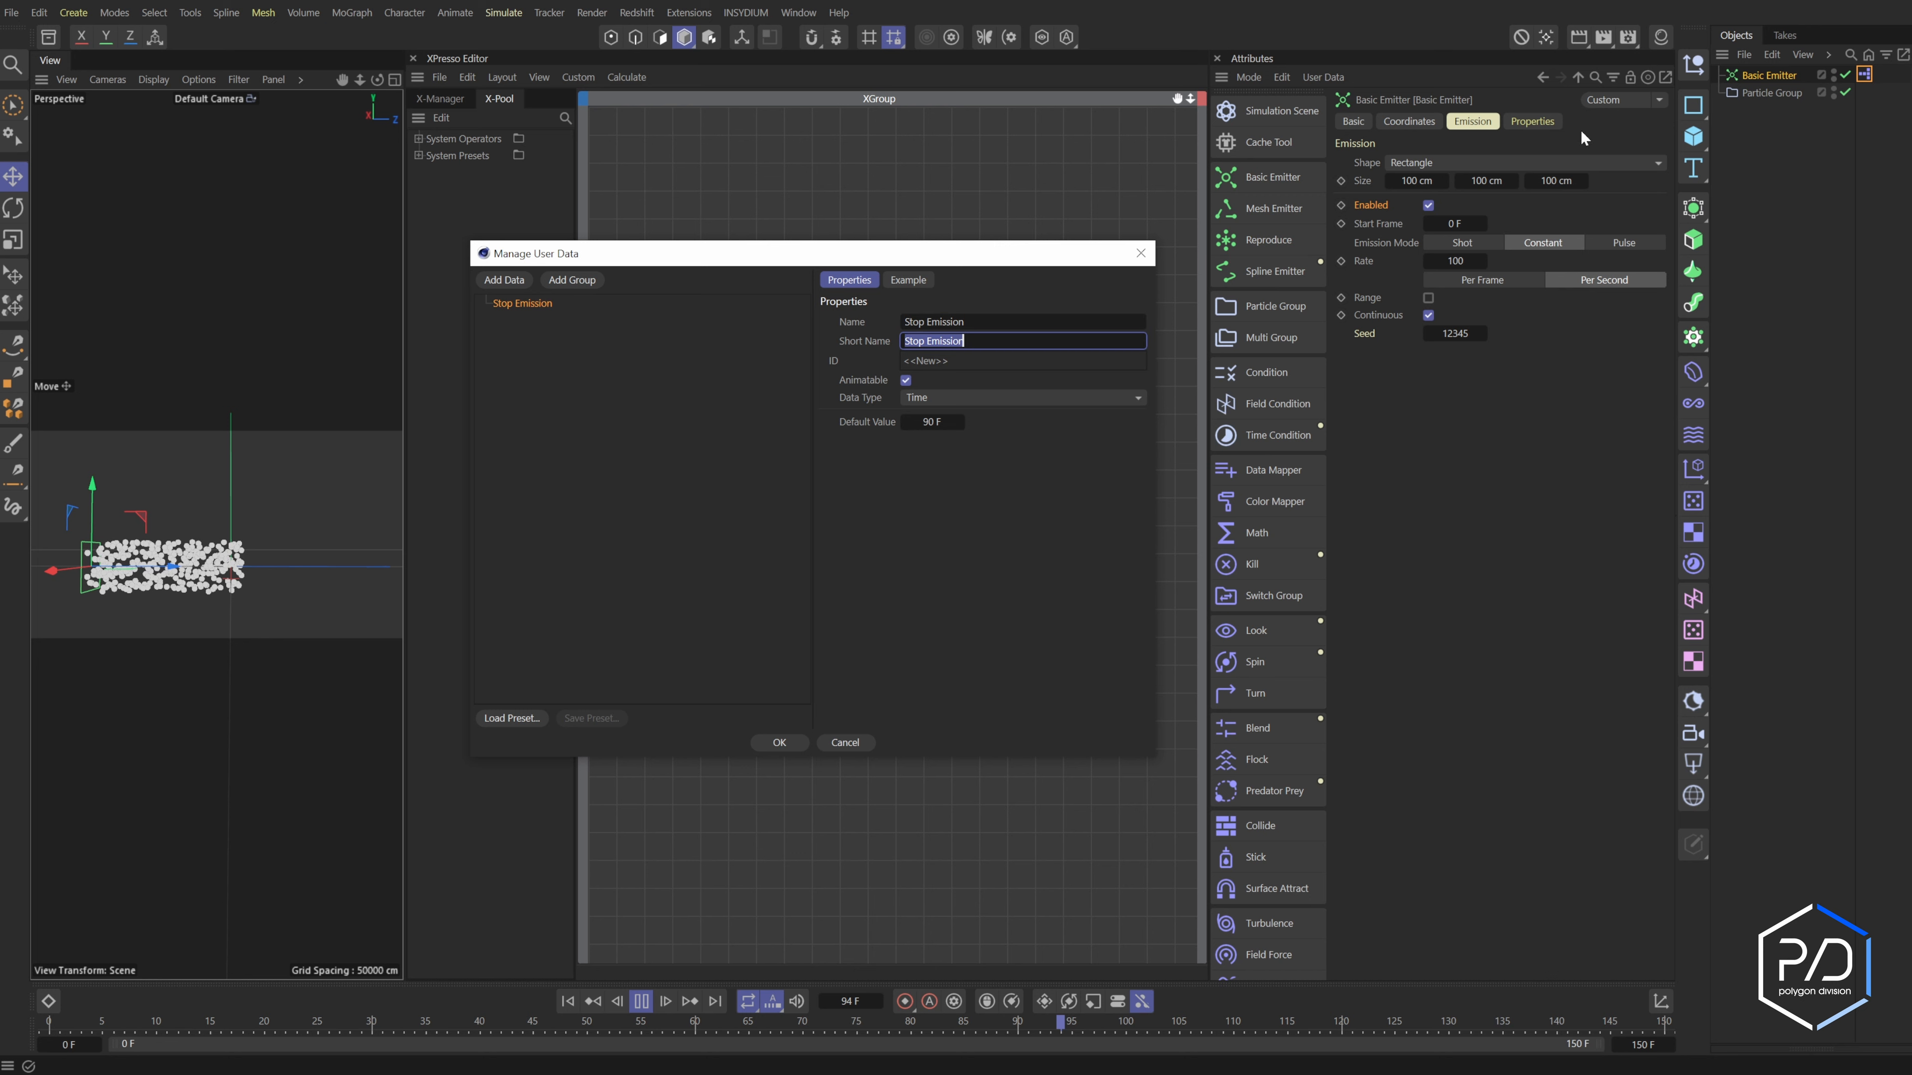
Place the Stop Emission entry in a new user data group named Timer and apply the user data
left_click(571, 283)
left_click_drag(525, 303, 522, 323)
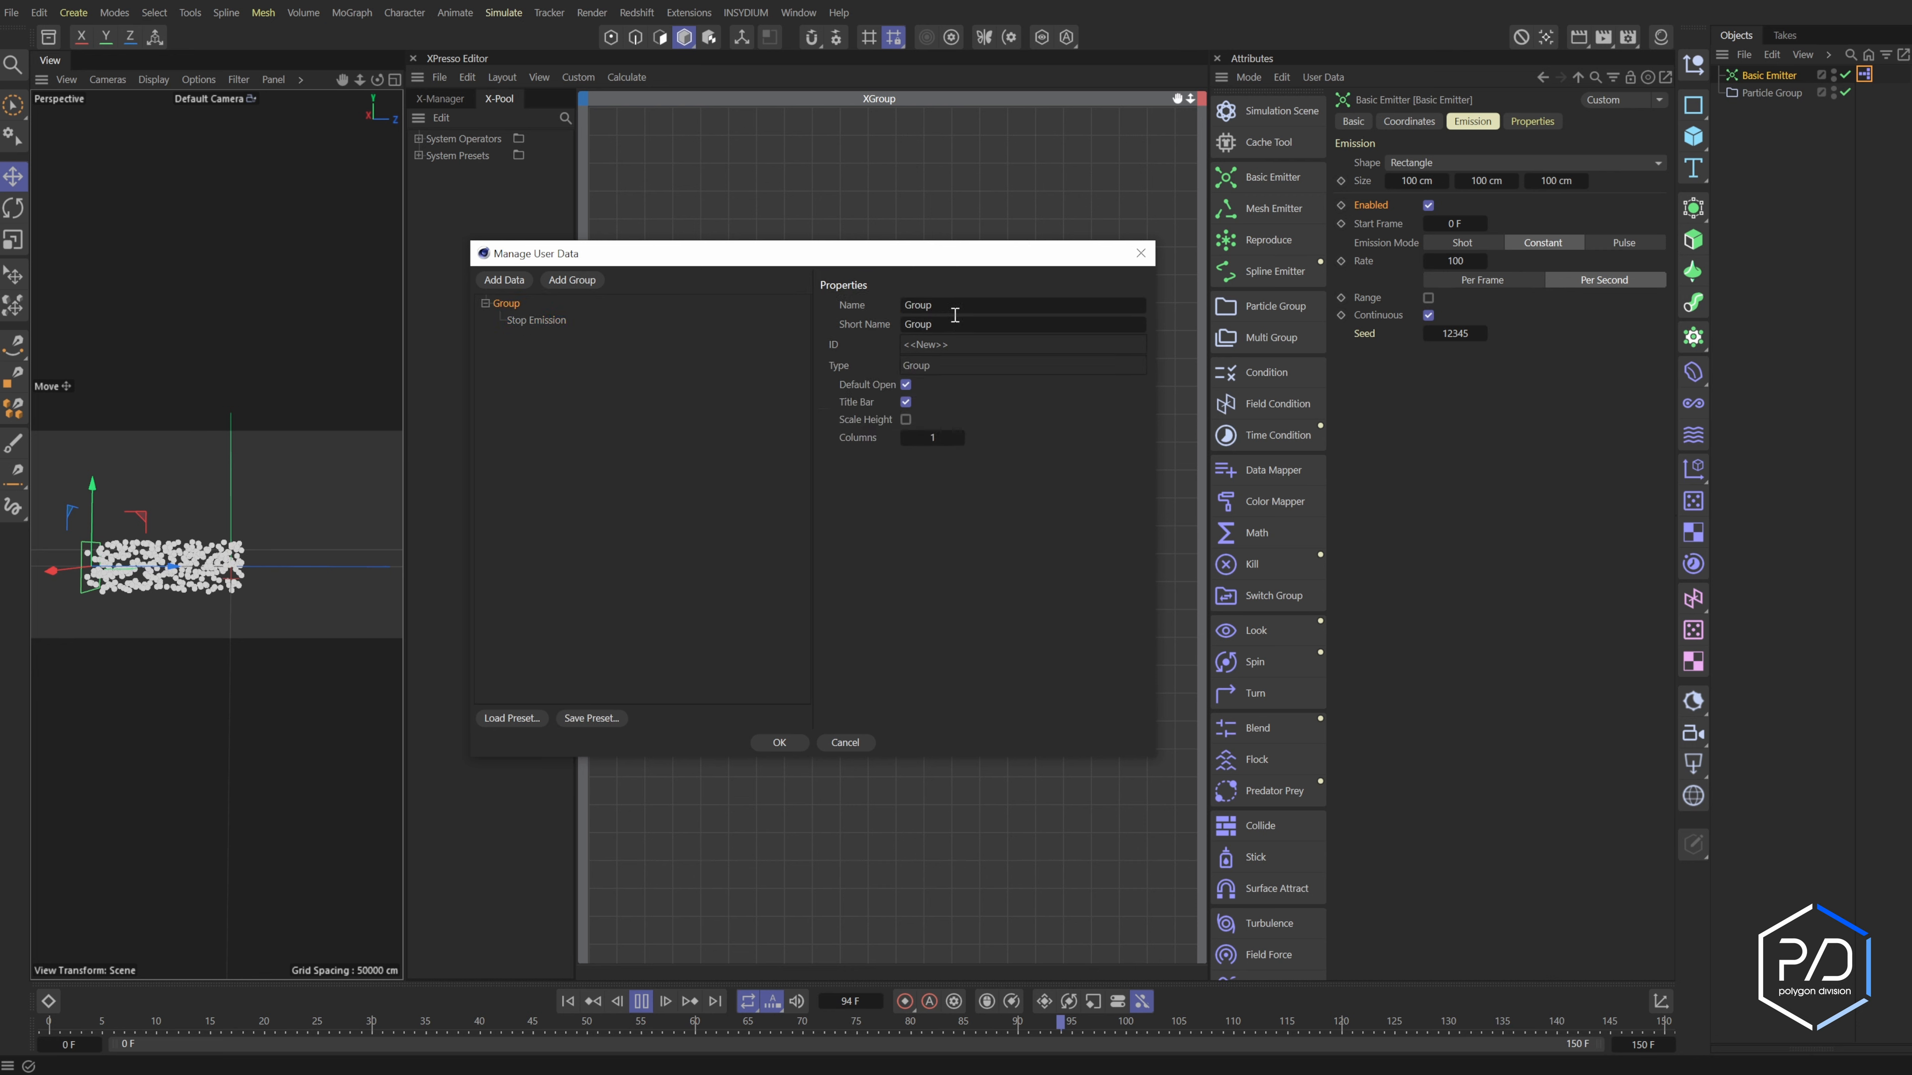
double_click(939, 309)
key("Tab")
left_click(778, 742)
left_click(1585, 122)
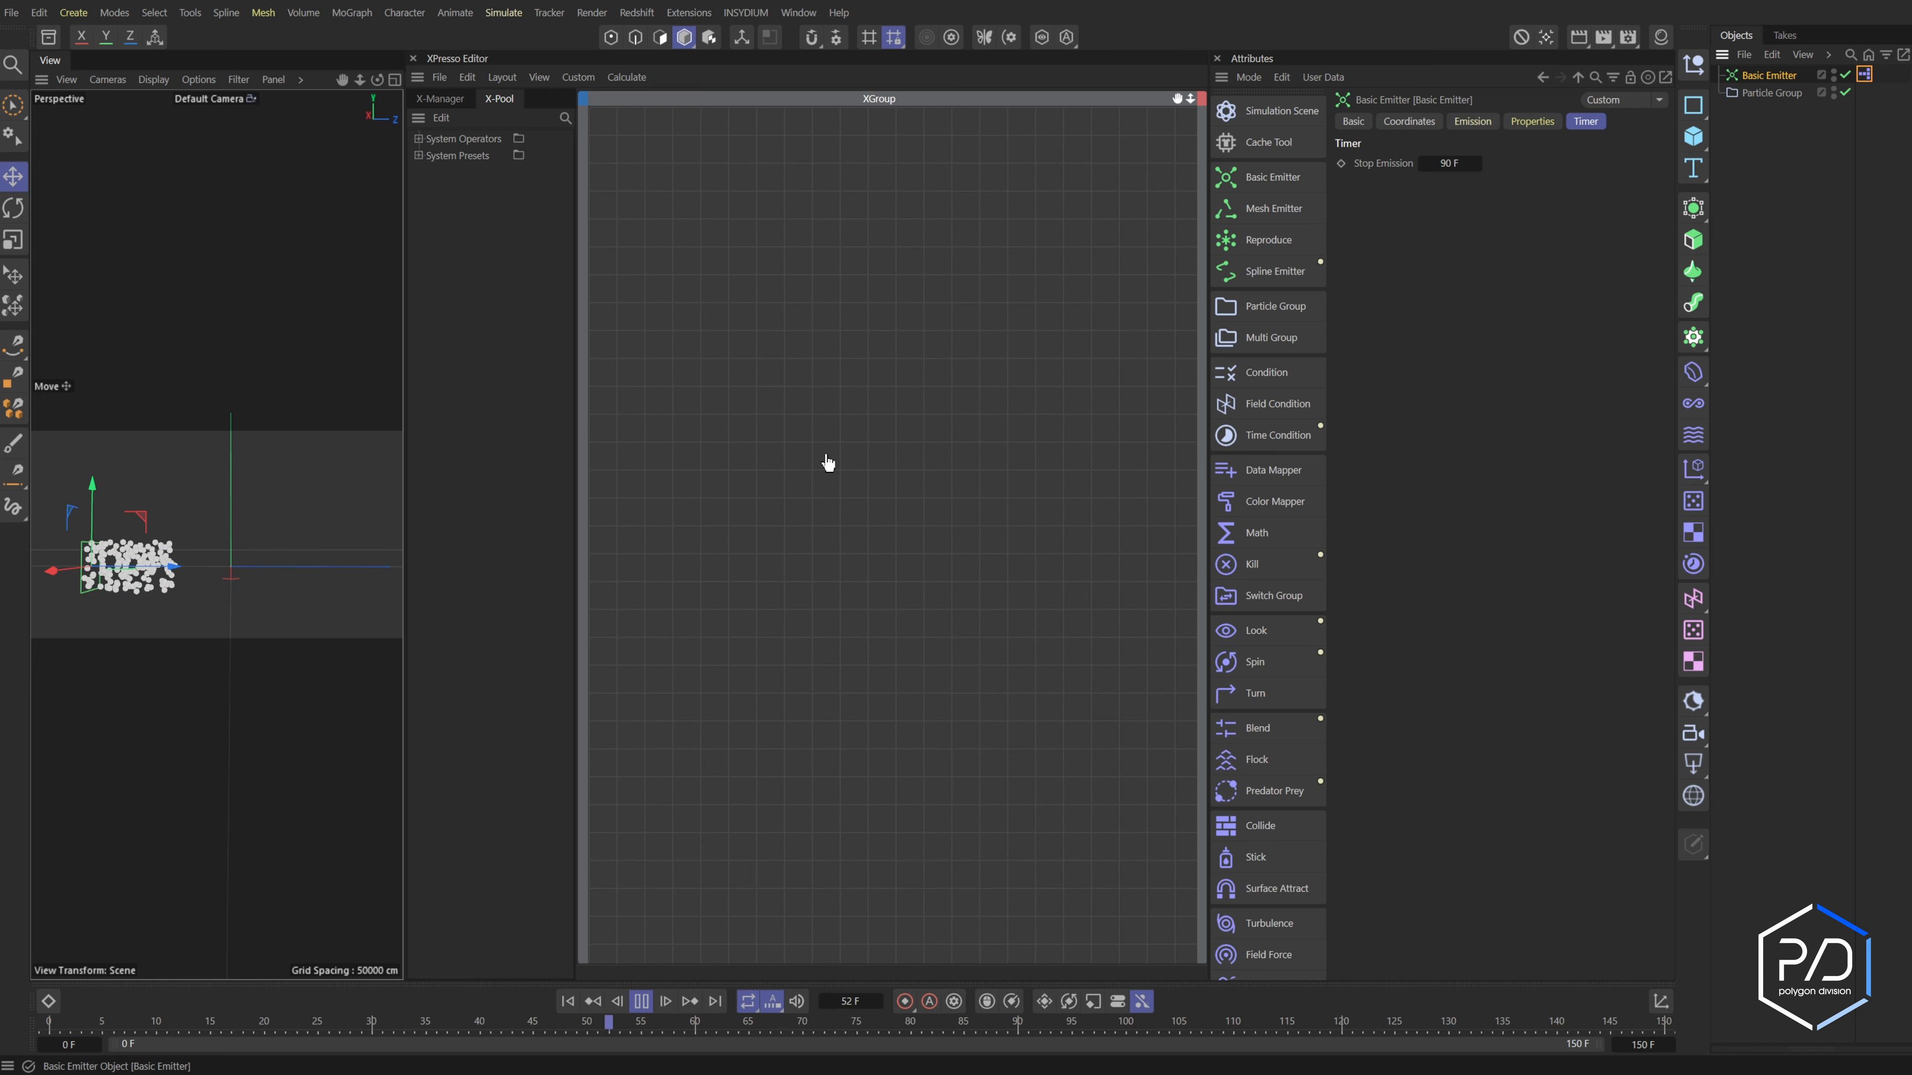
Add the Basic Emitter as an XPresso node with Stop Emission as an output port
left_click_drag(771, 465, 768, 459)
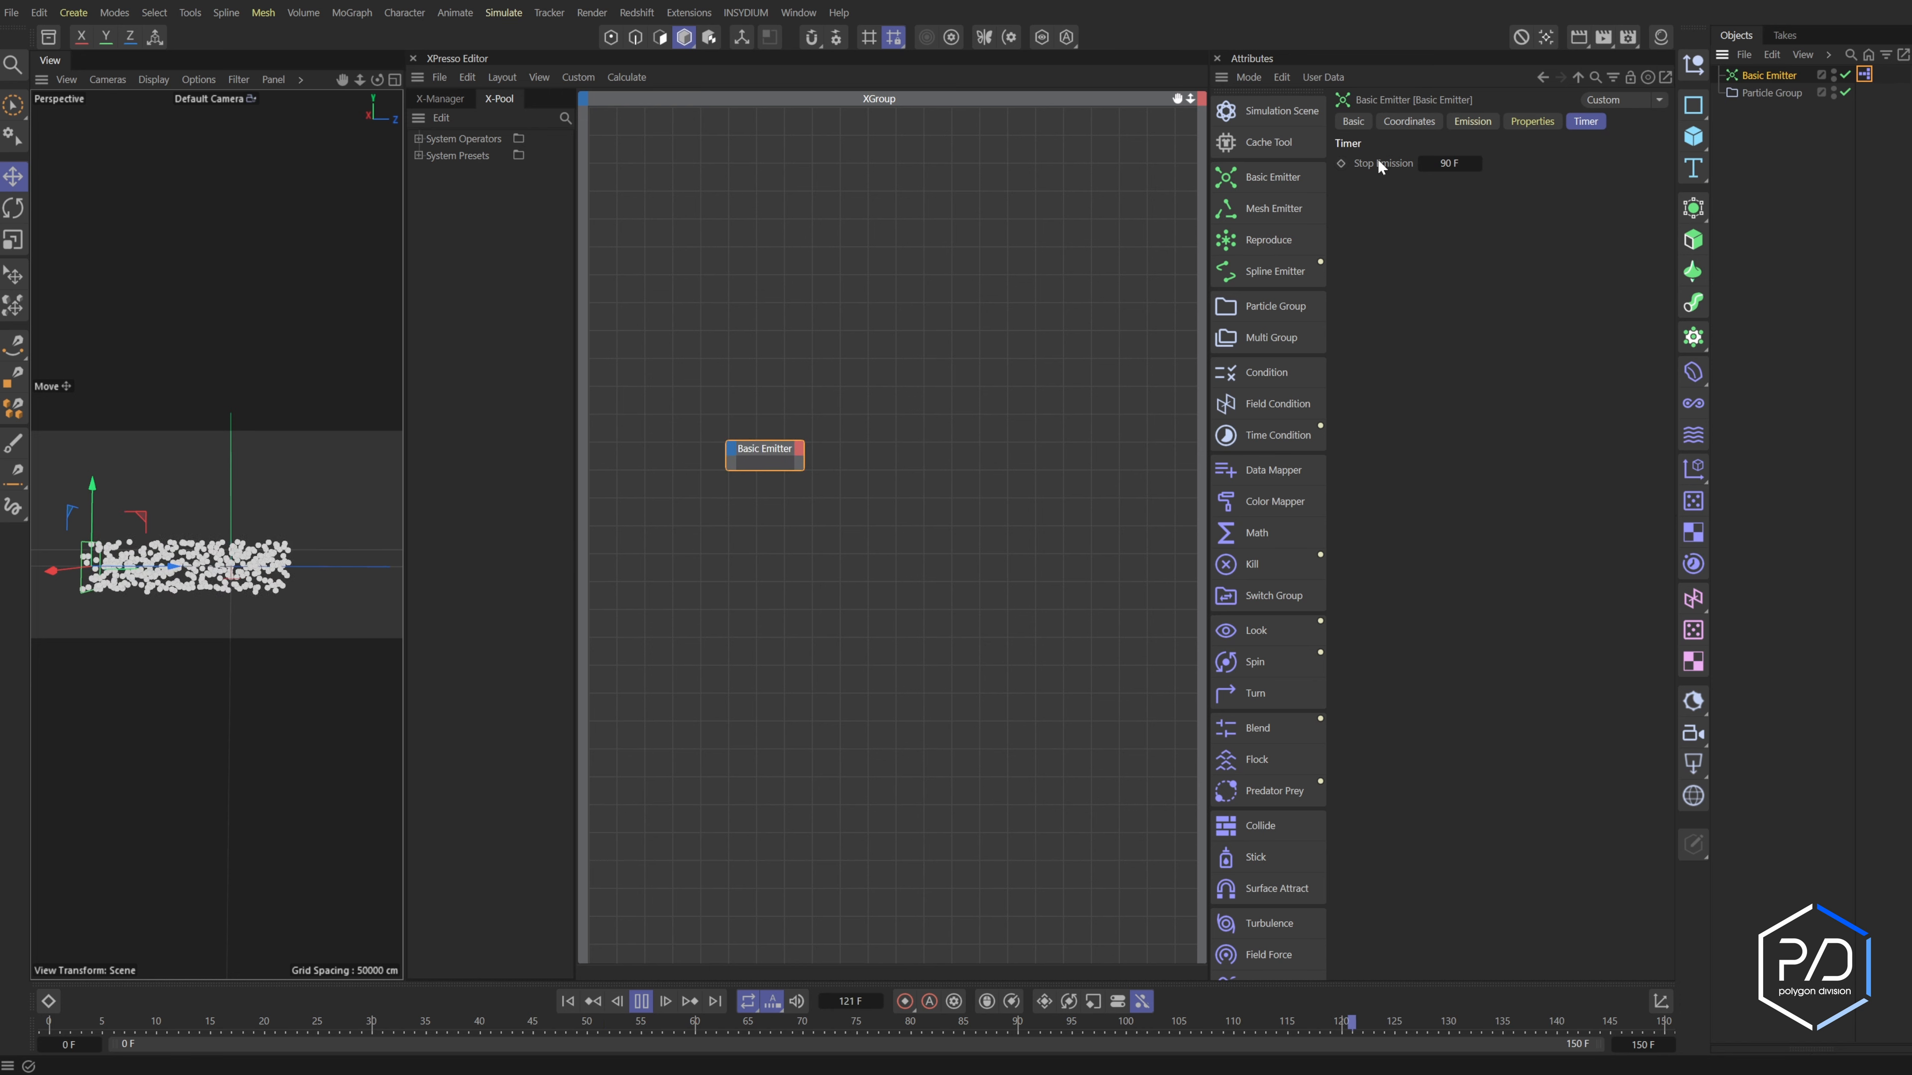
left_click_drag(1386, 162, 800, 462)
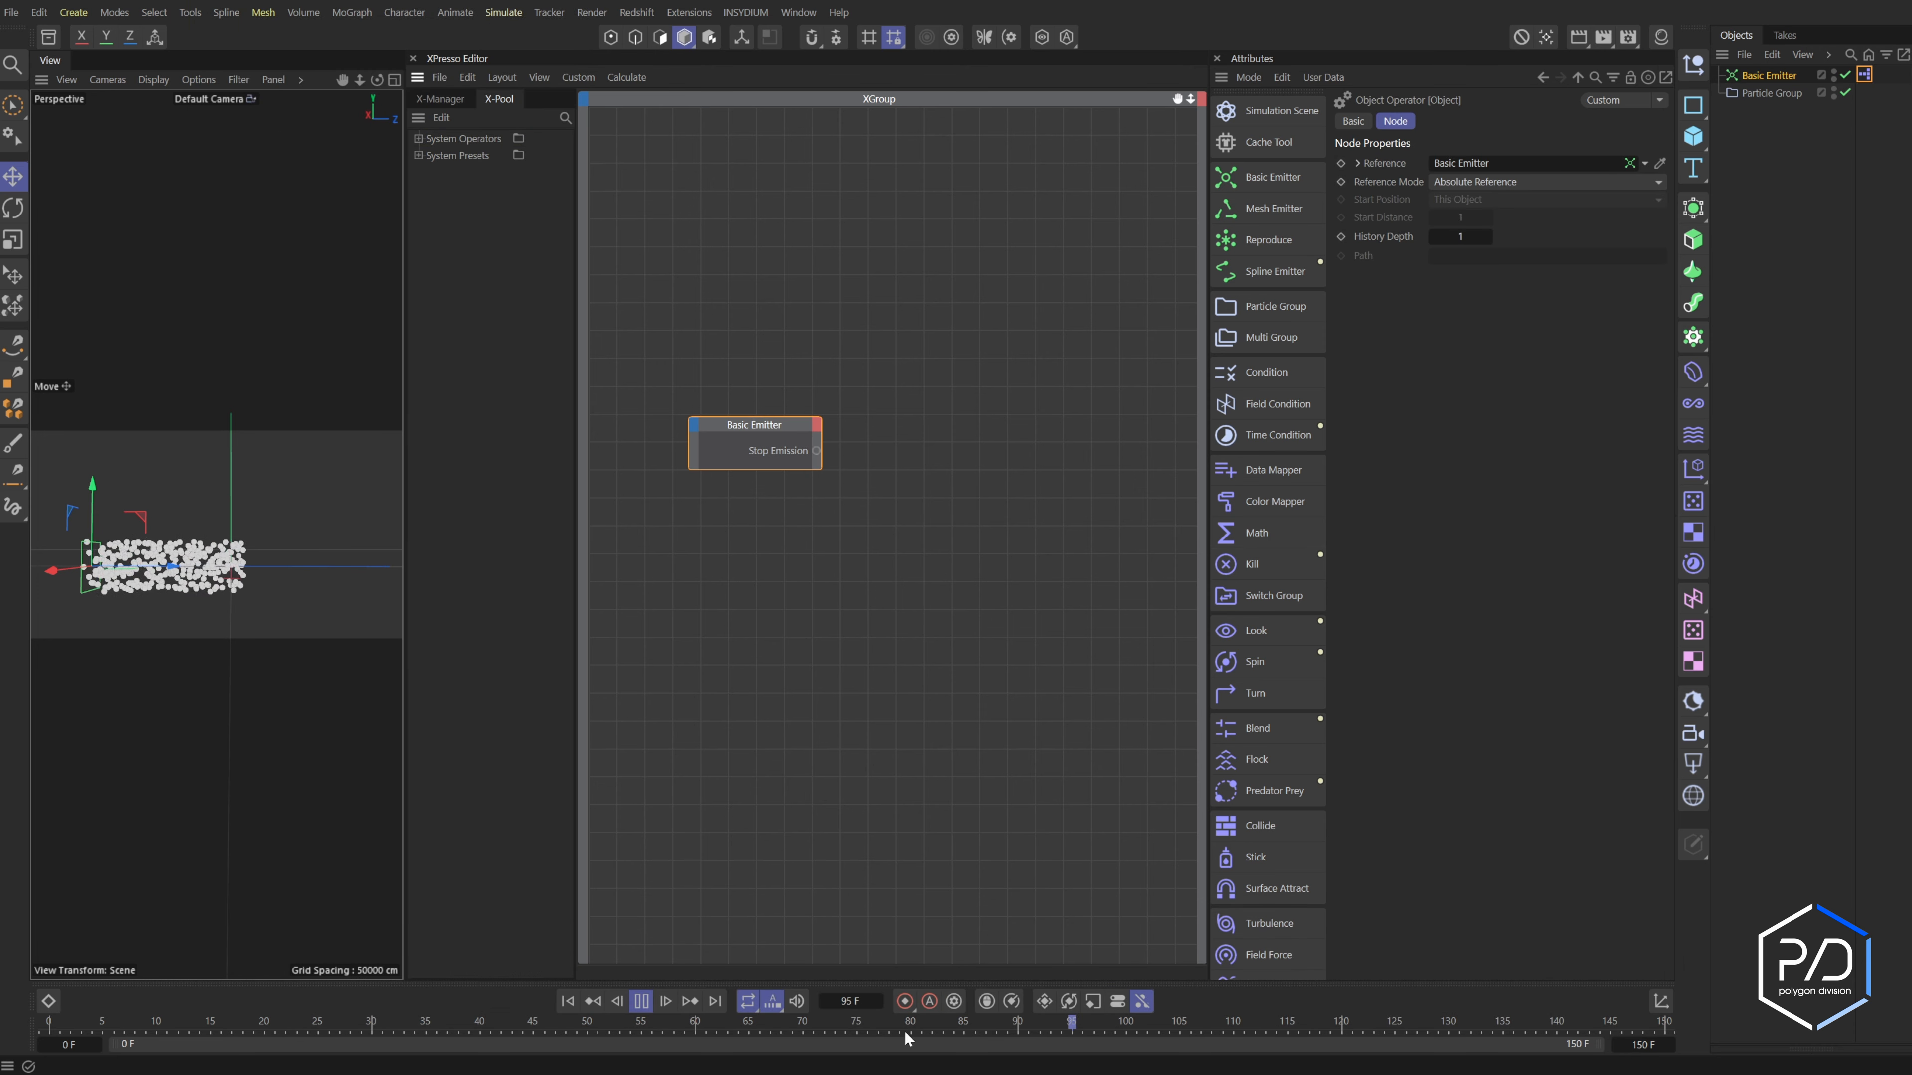
Stop the playback and add a Time node to the XPresso graph above the Basic Emitter node
left_click(645, 1003)
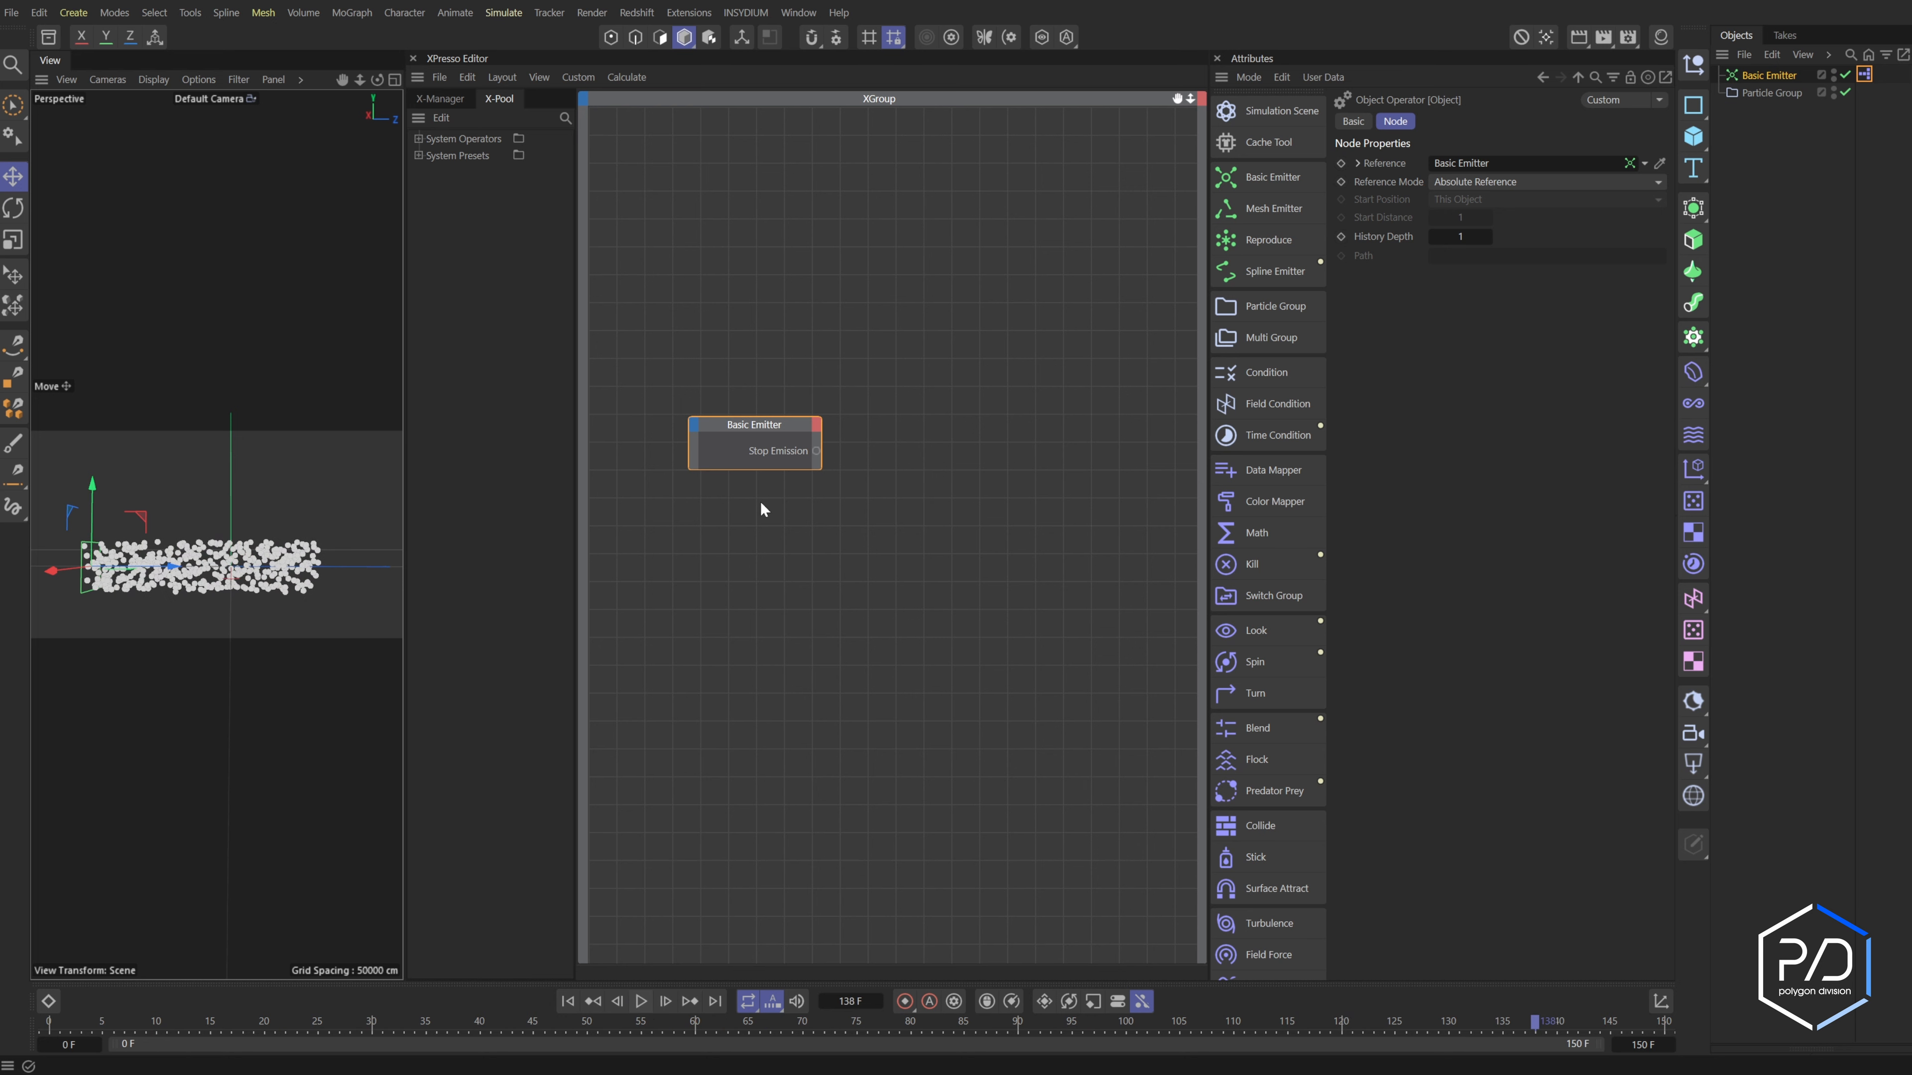
left_click(774, 256)
right_click(774, 255)
mouse_move(803, 301)
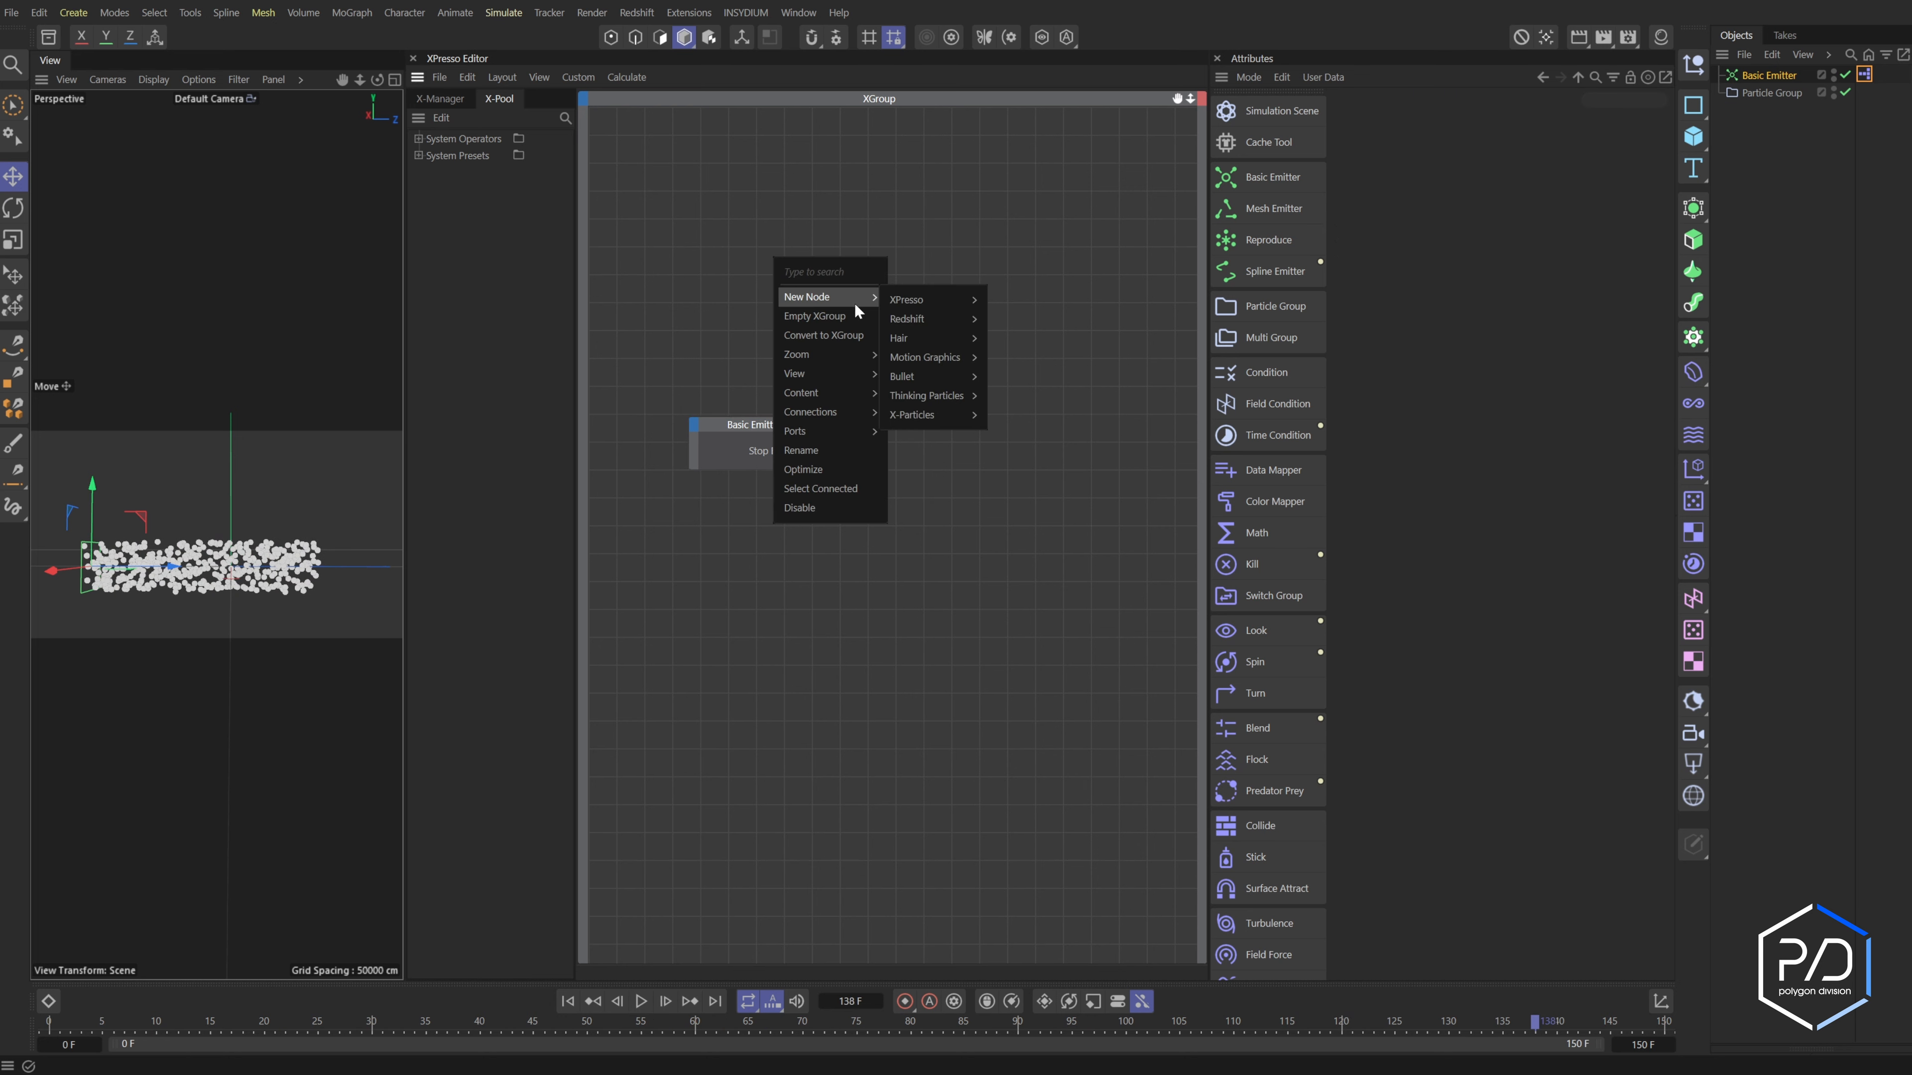
mouse_move(936, 295)
left_click(921, 211)
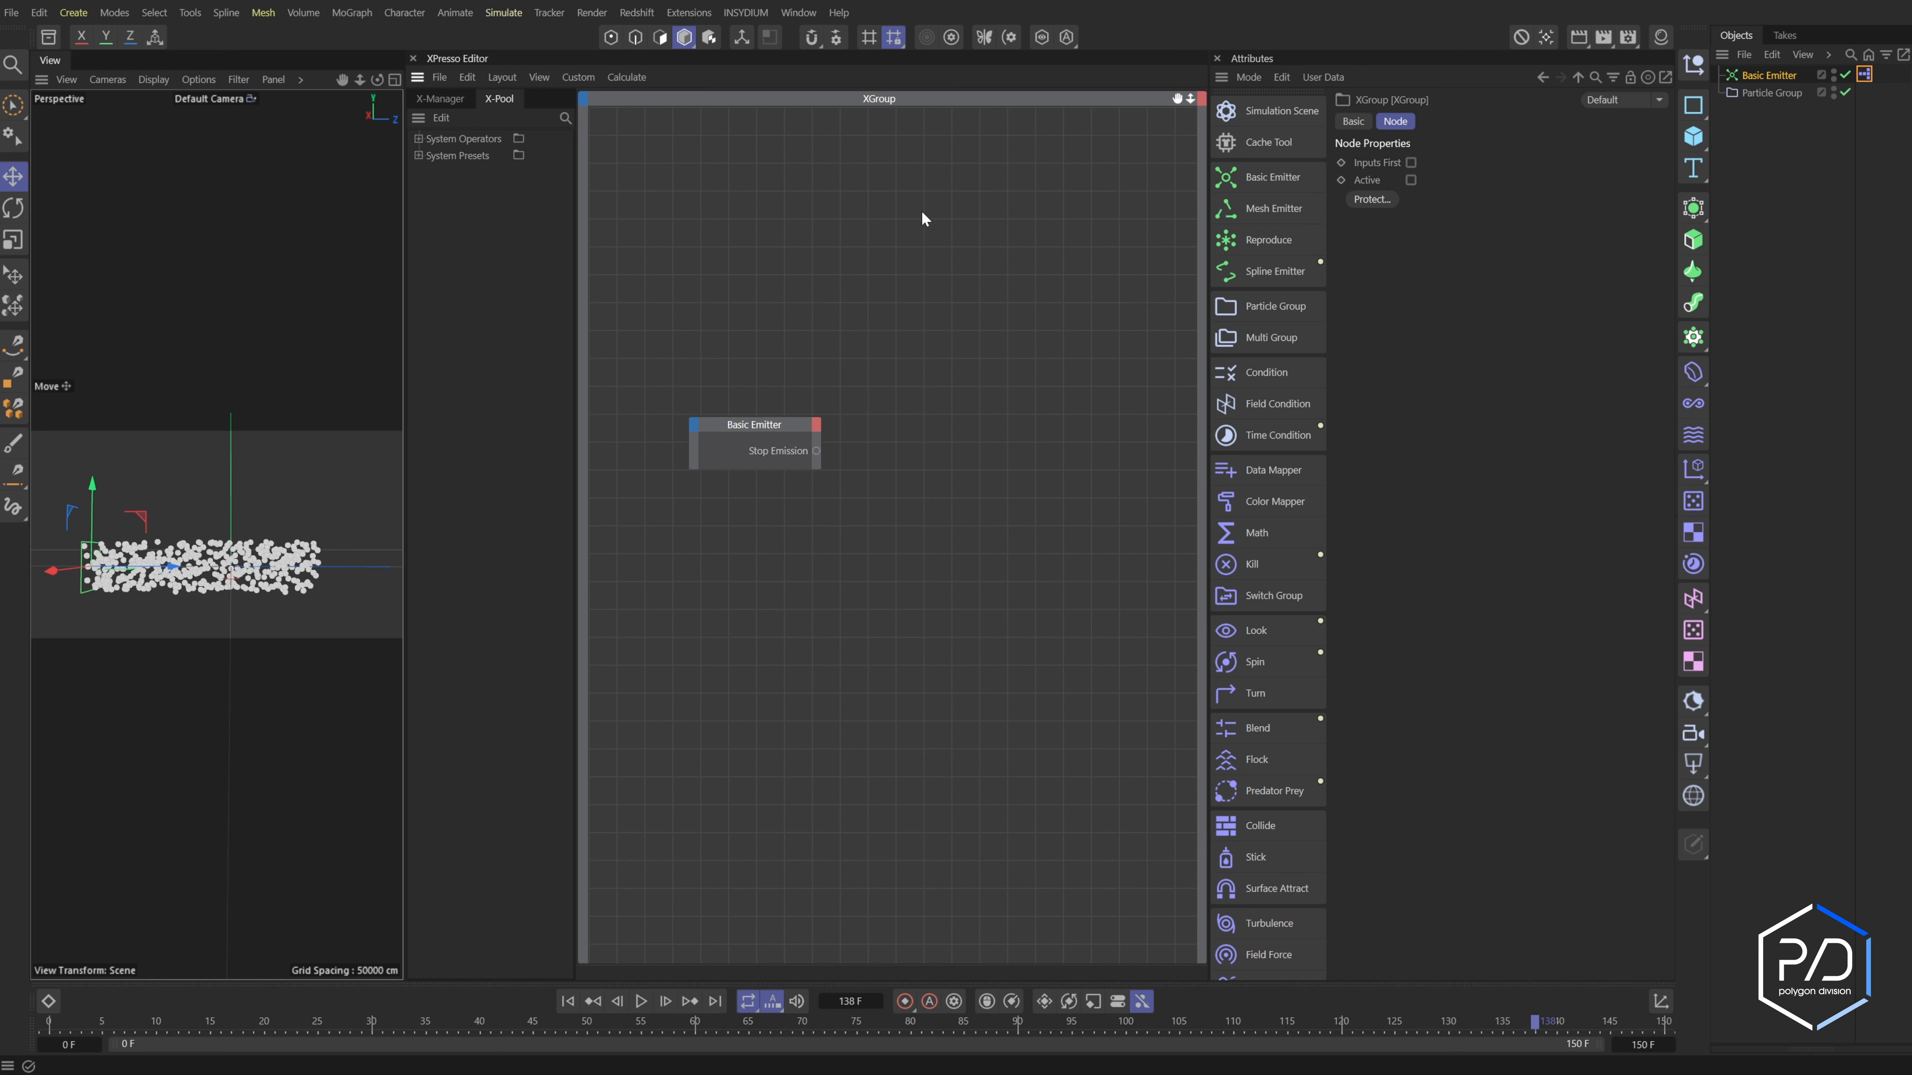
right_click(790, 259)
mouse_move(853, 294)
mouse_move(943, 301)
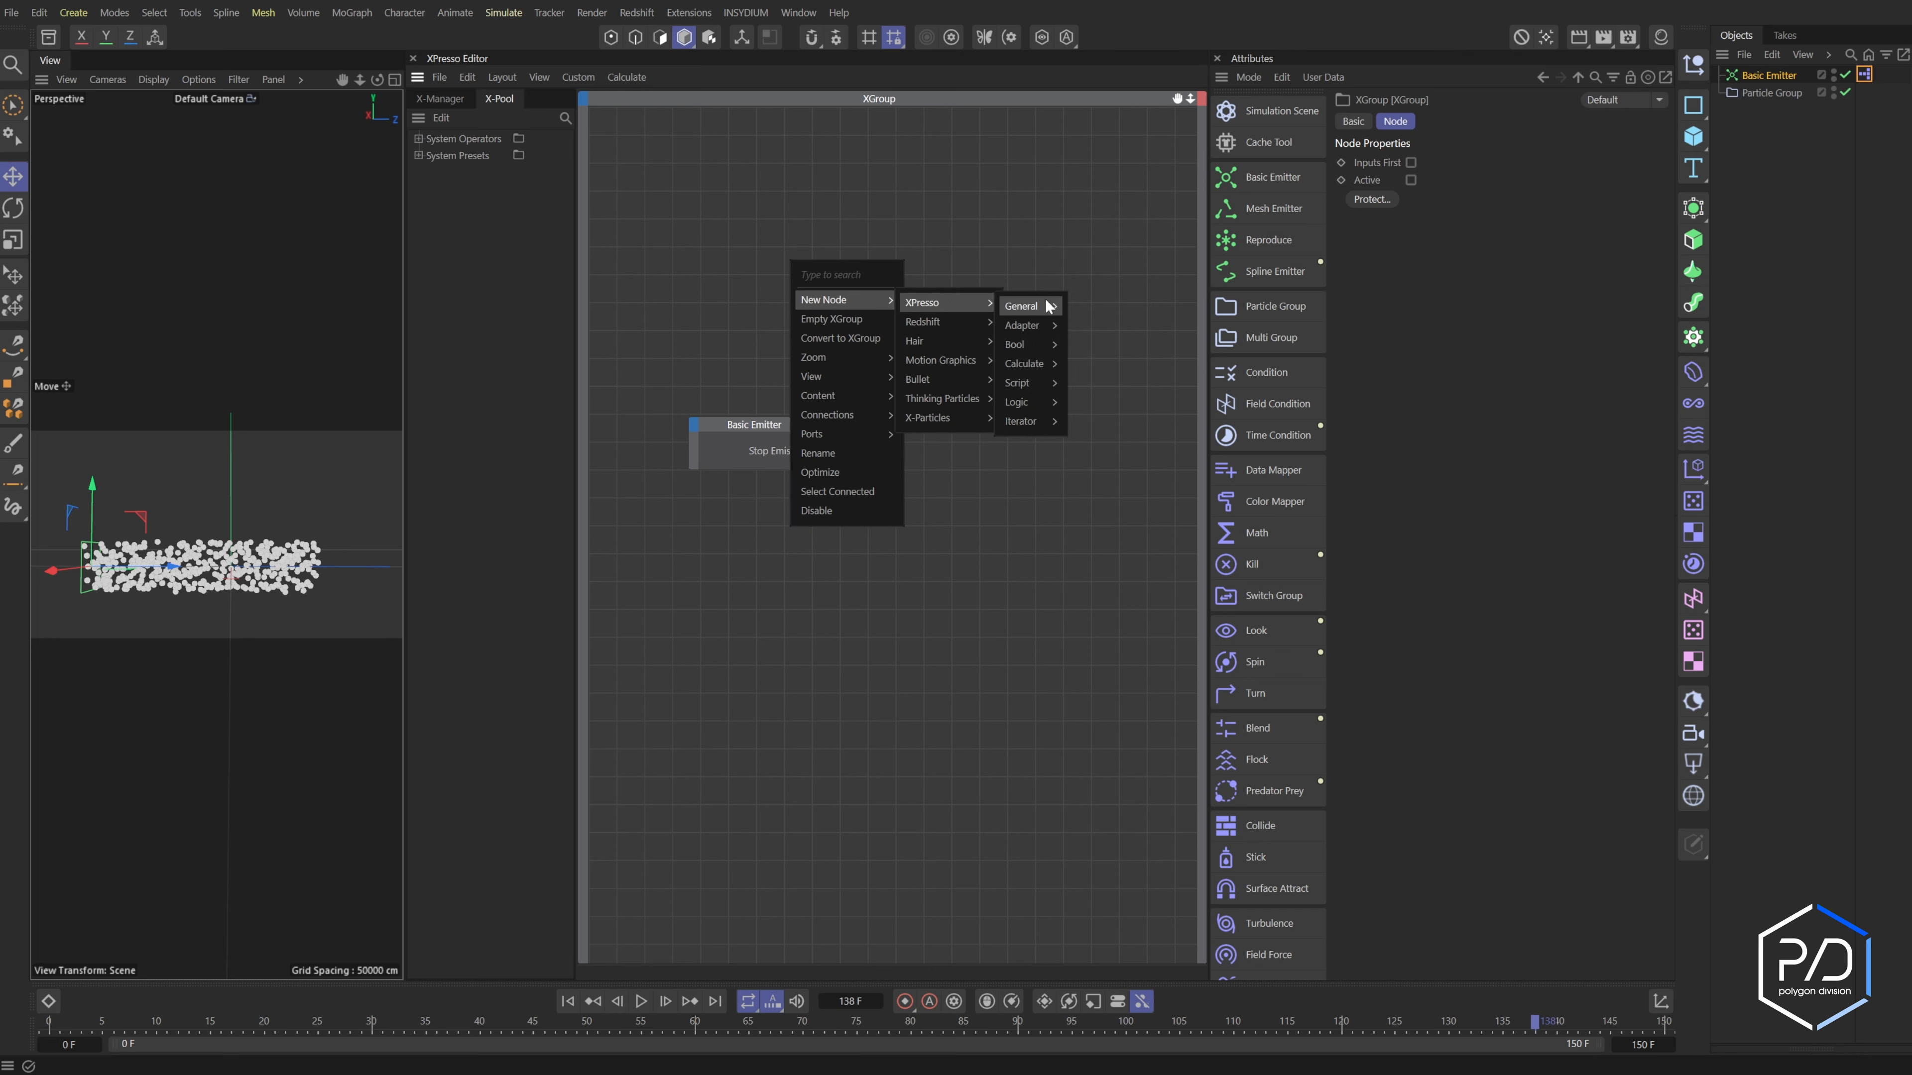
mouse_move(1023, 306)
left_click(1096, 792)
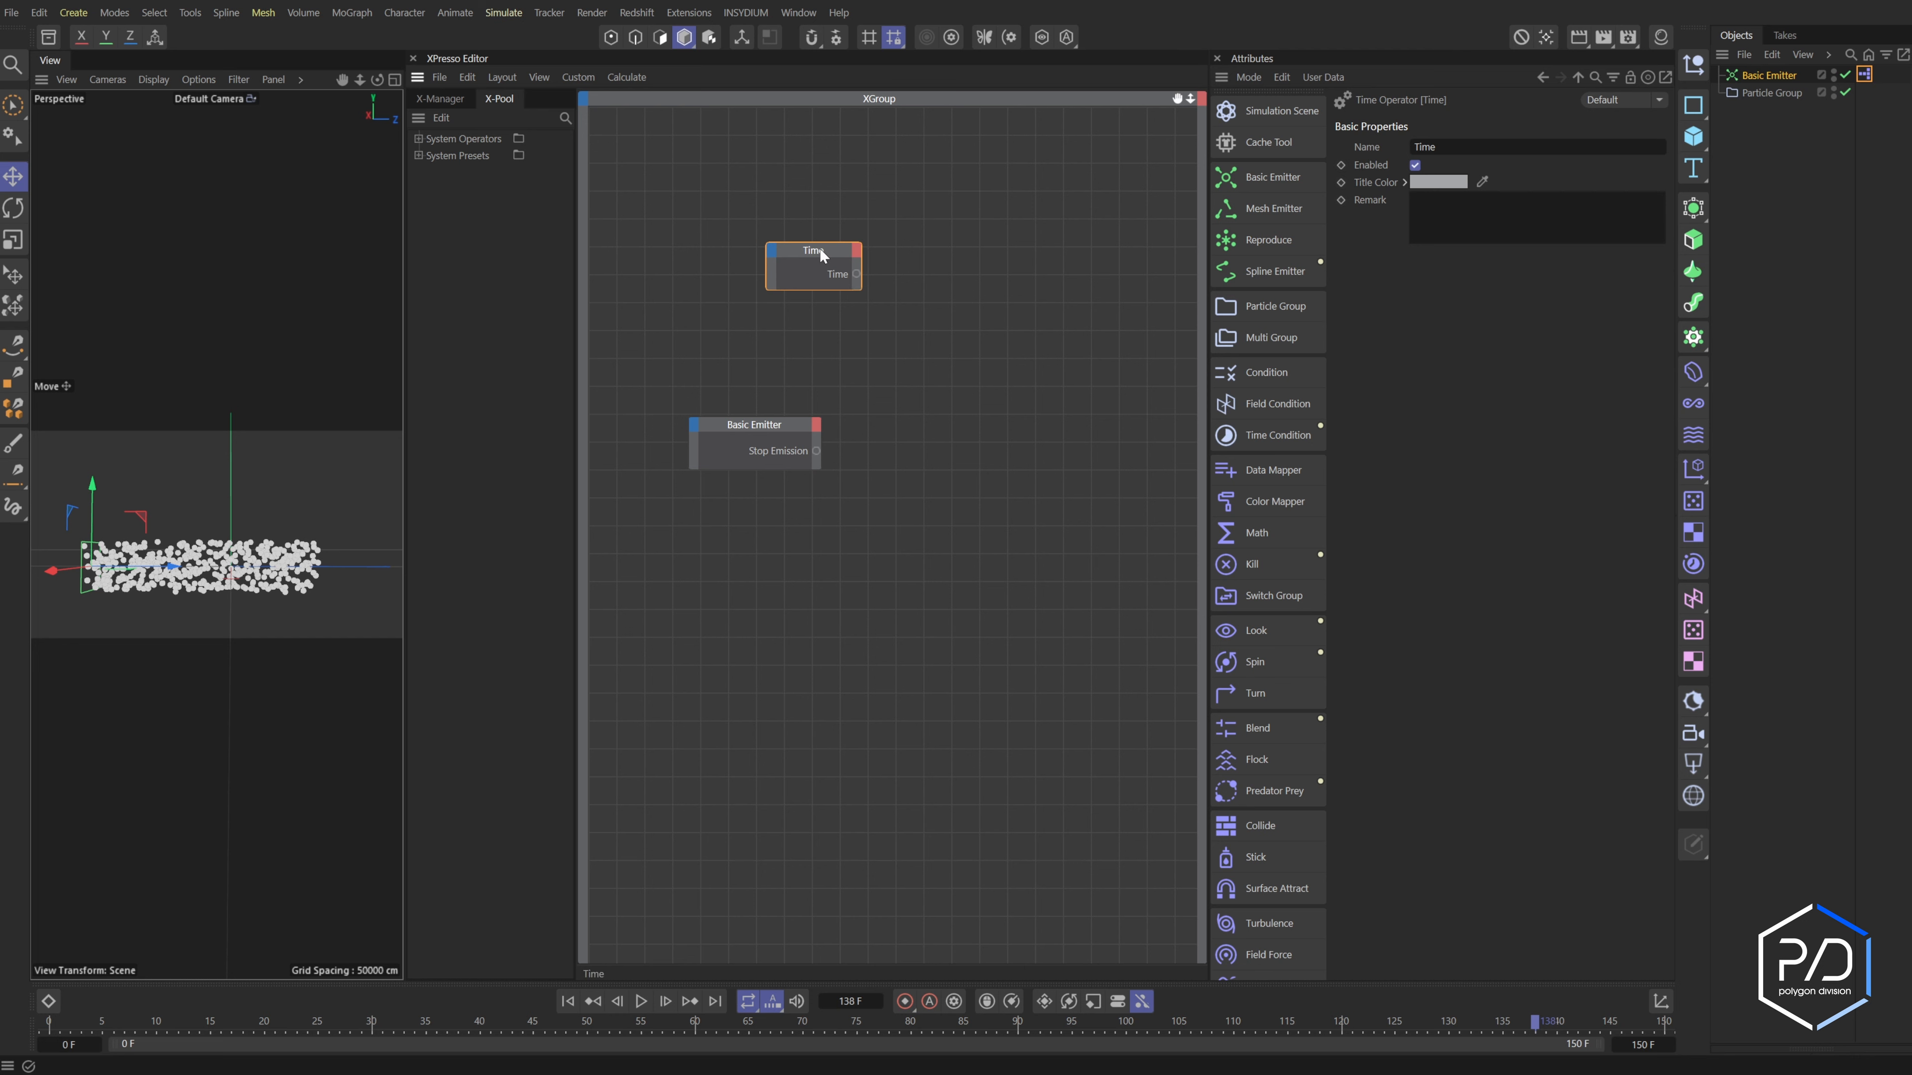
left_click_drag(819, 248, 770, 267)
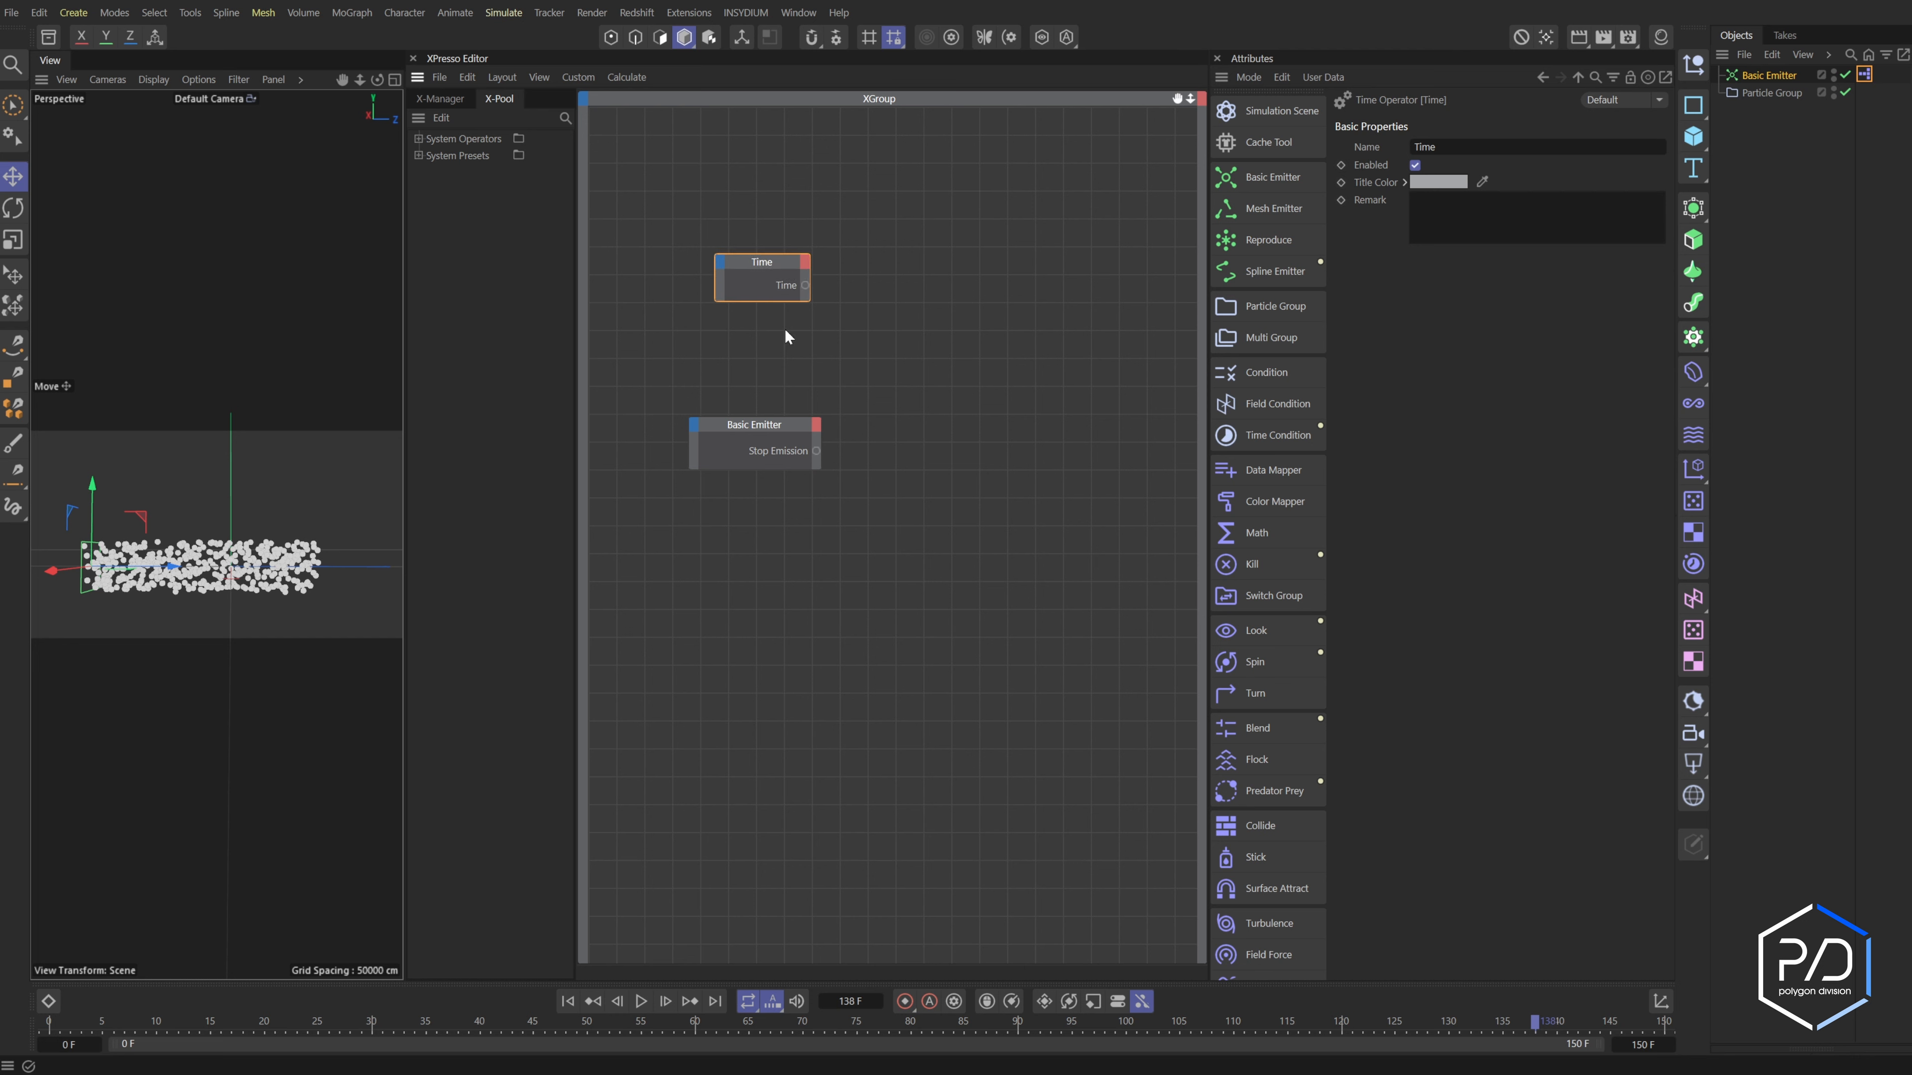
Add a Compare node, wiring Time into Input 1 and the emitter's Stop Emission into Input 2
left_click(776, 426)
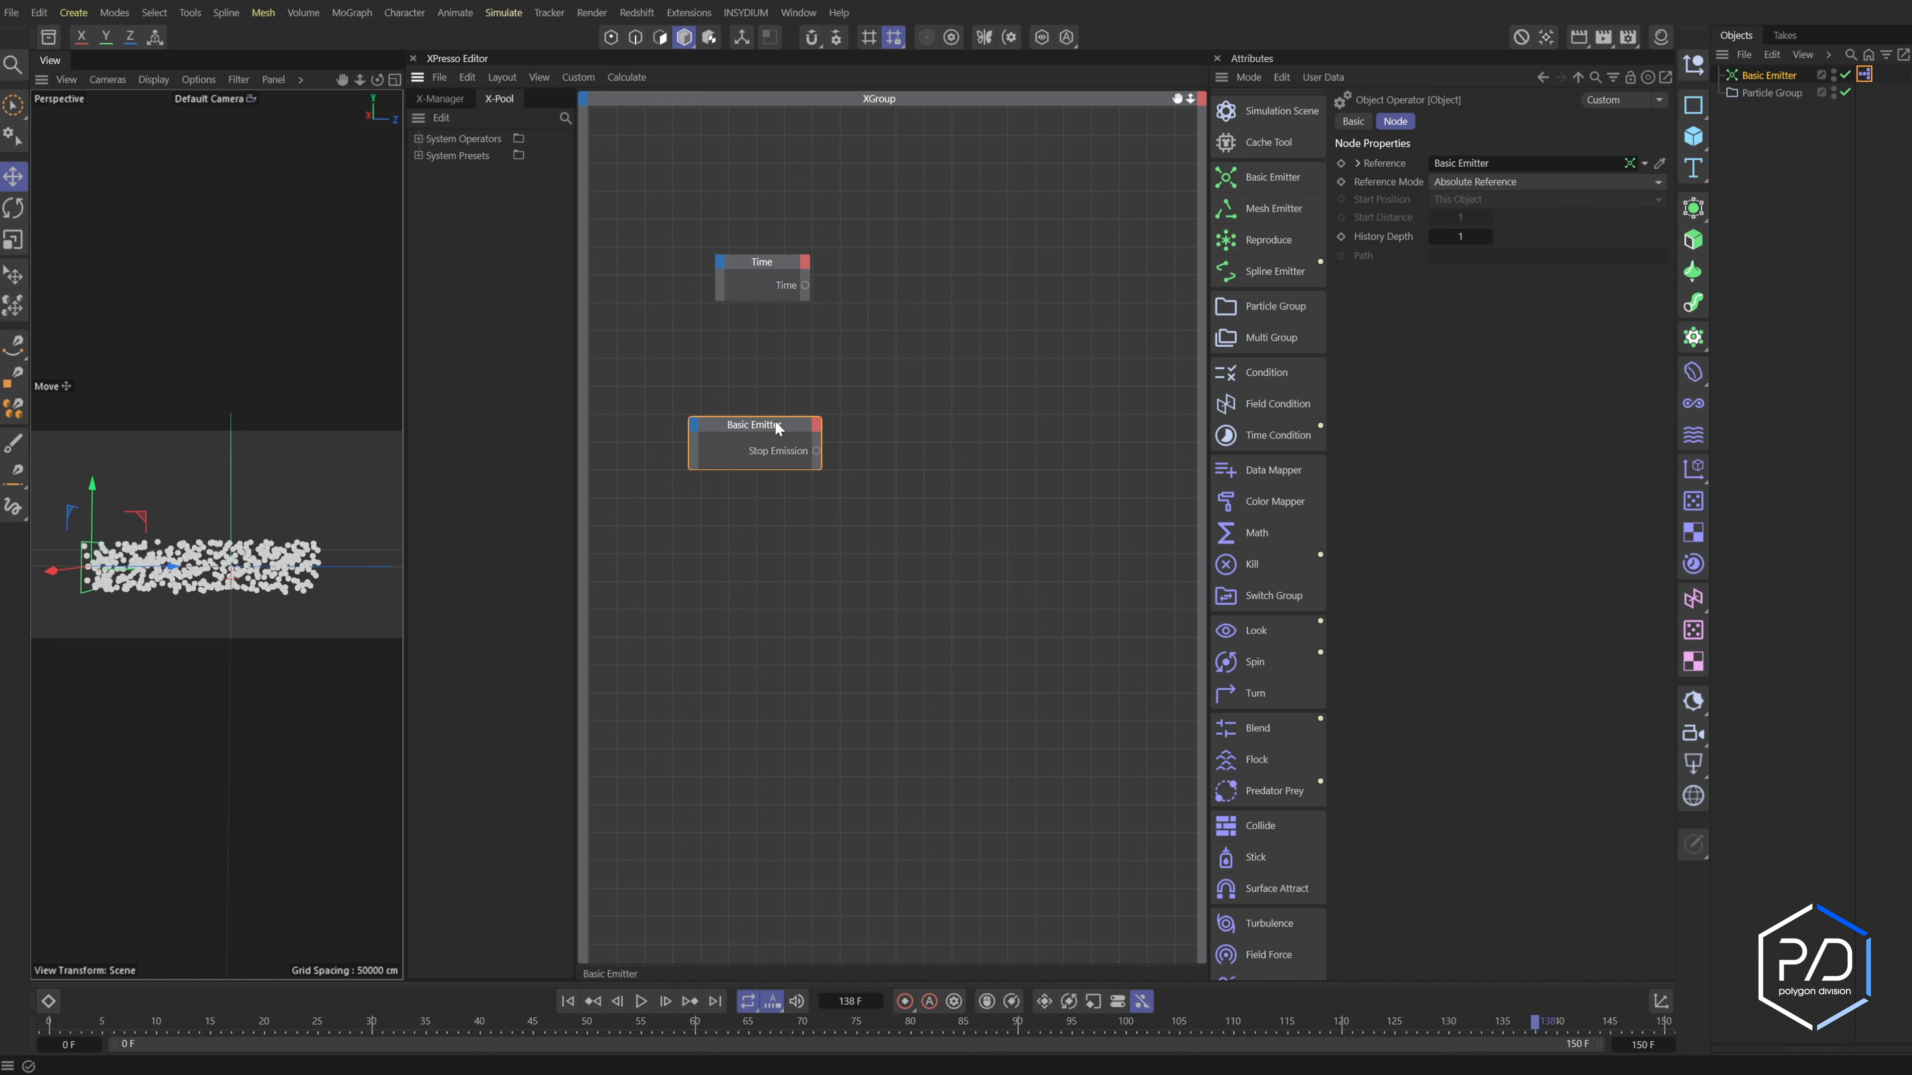
left_click(901, 465)
right_click(920, 351)
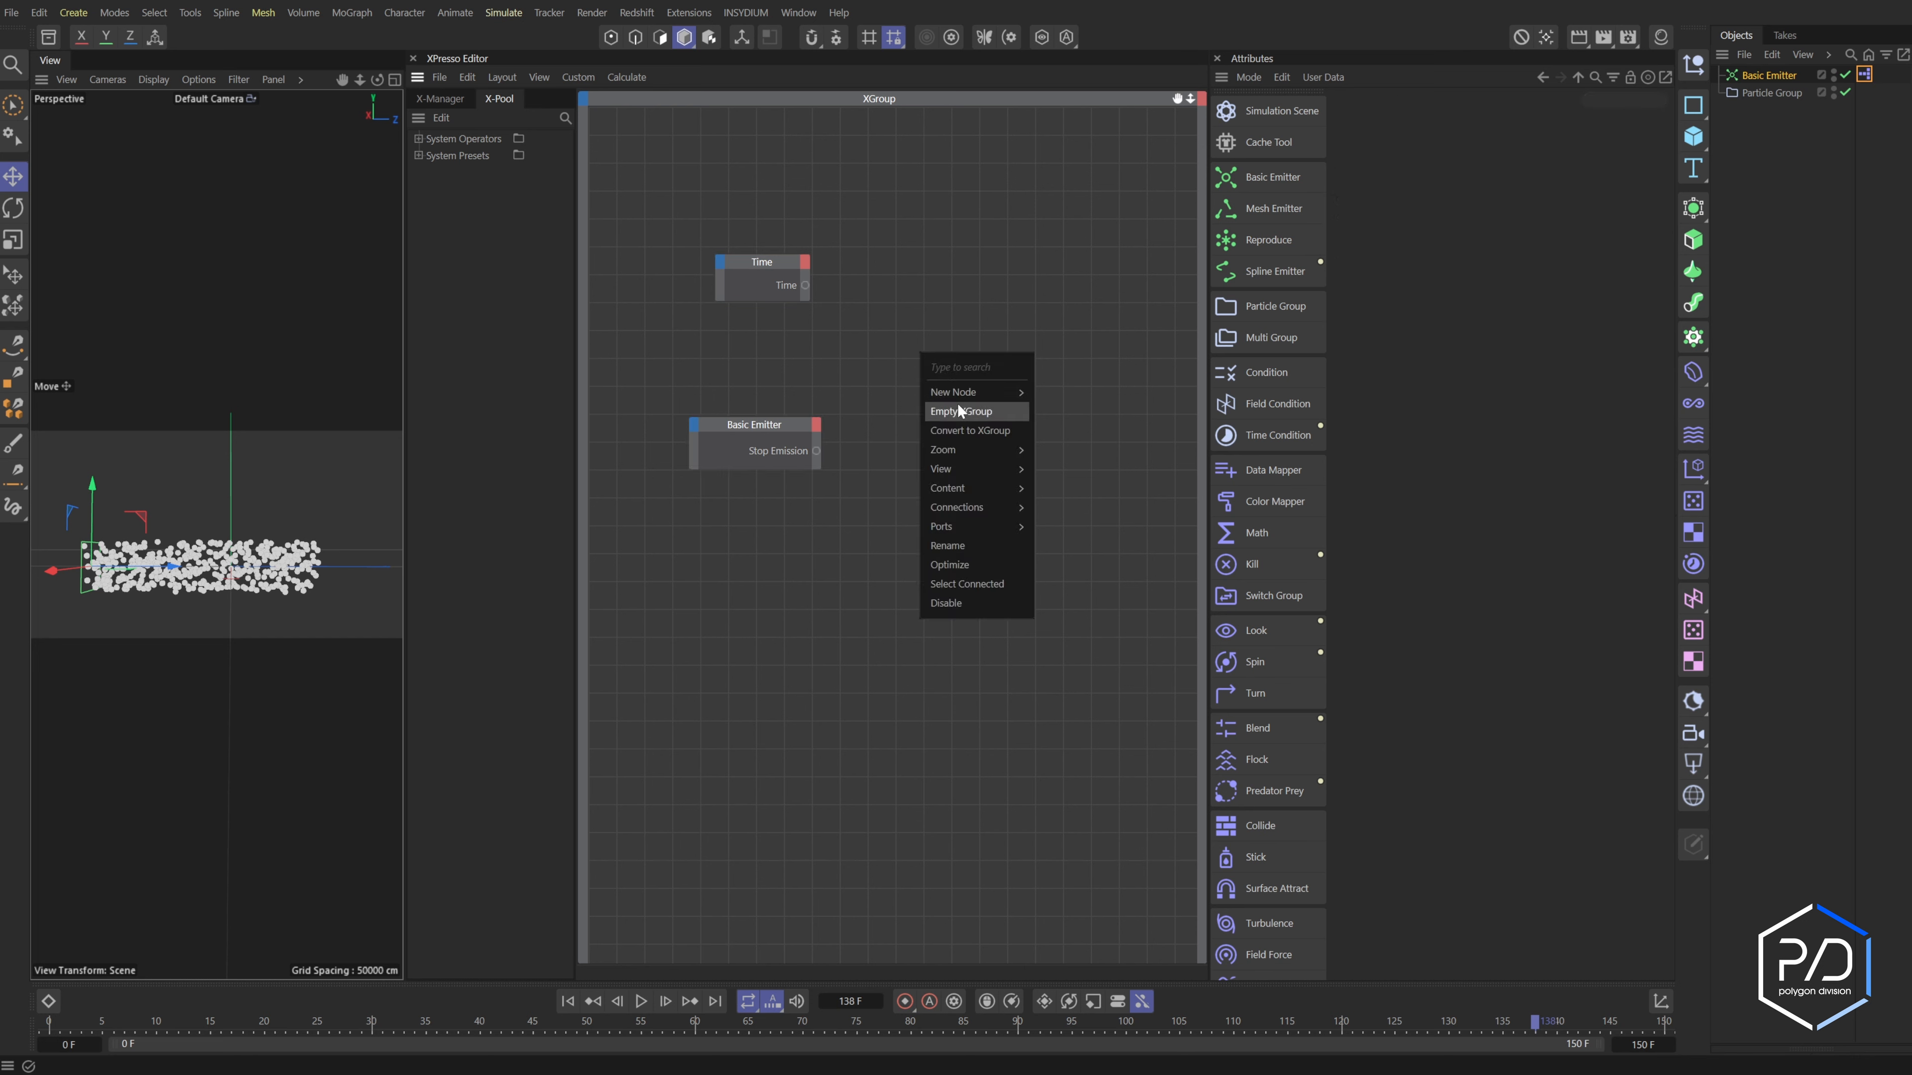
mouse_move(1027, 394)
mouse_move(1178, 489)
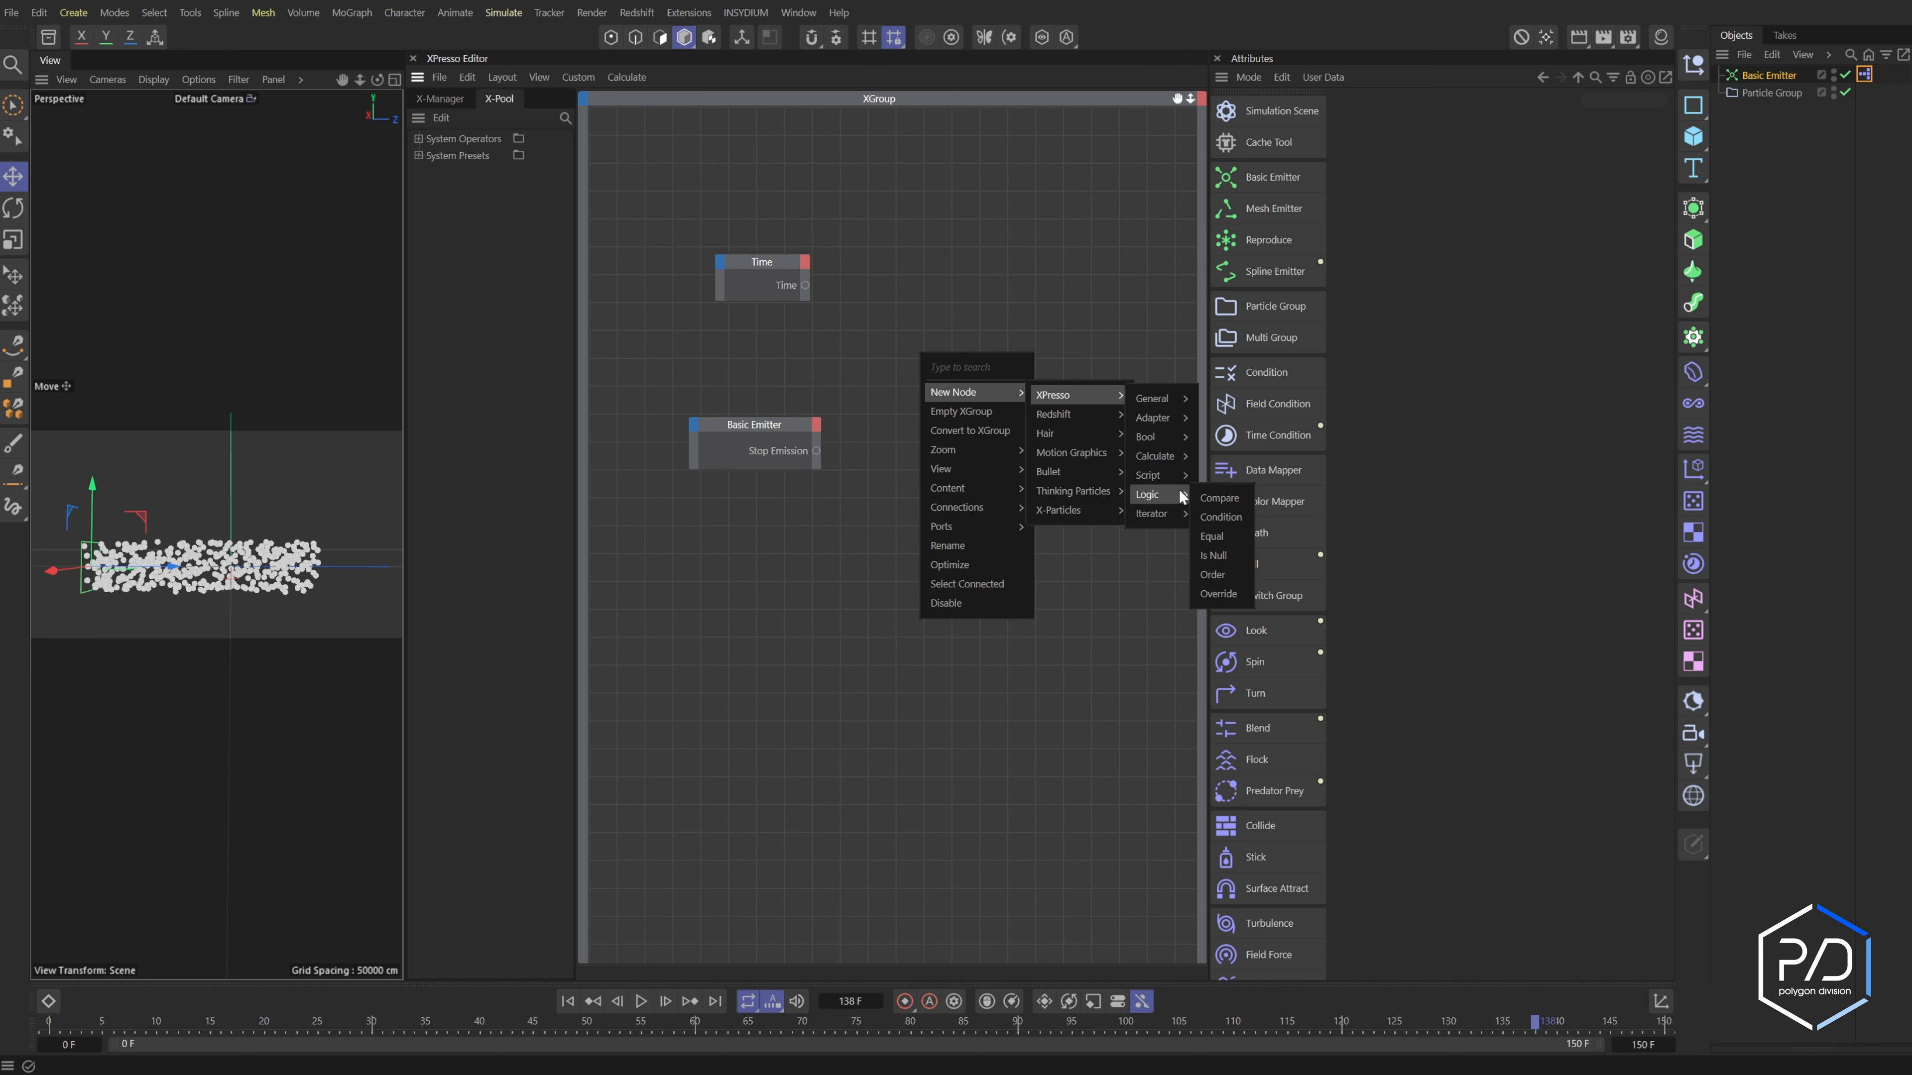
left_click(1218, 498)
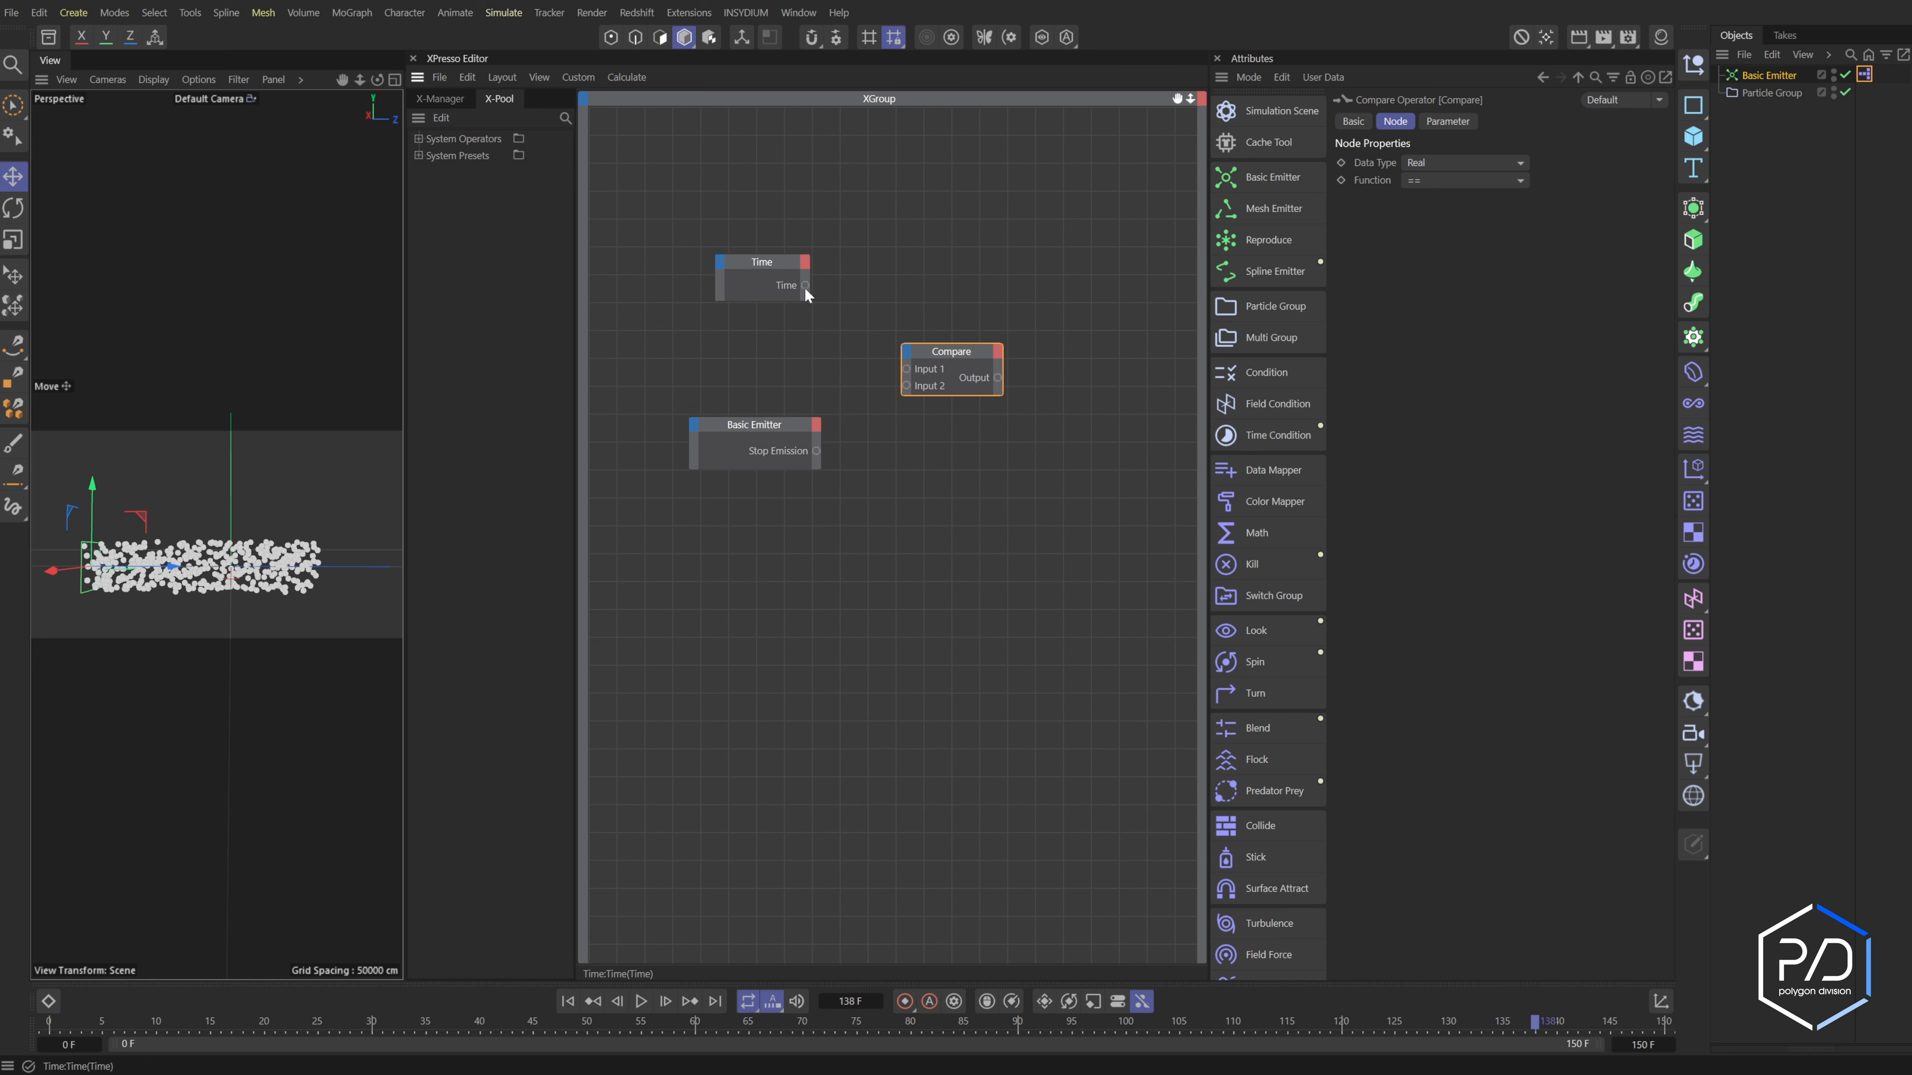
left_click_drag(805, 286, 907, 369)
left_click_drag(818, 451, 817, 451)
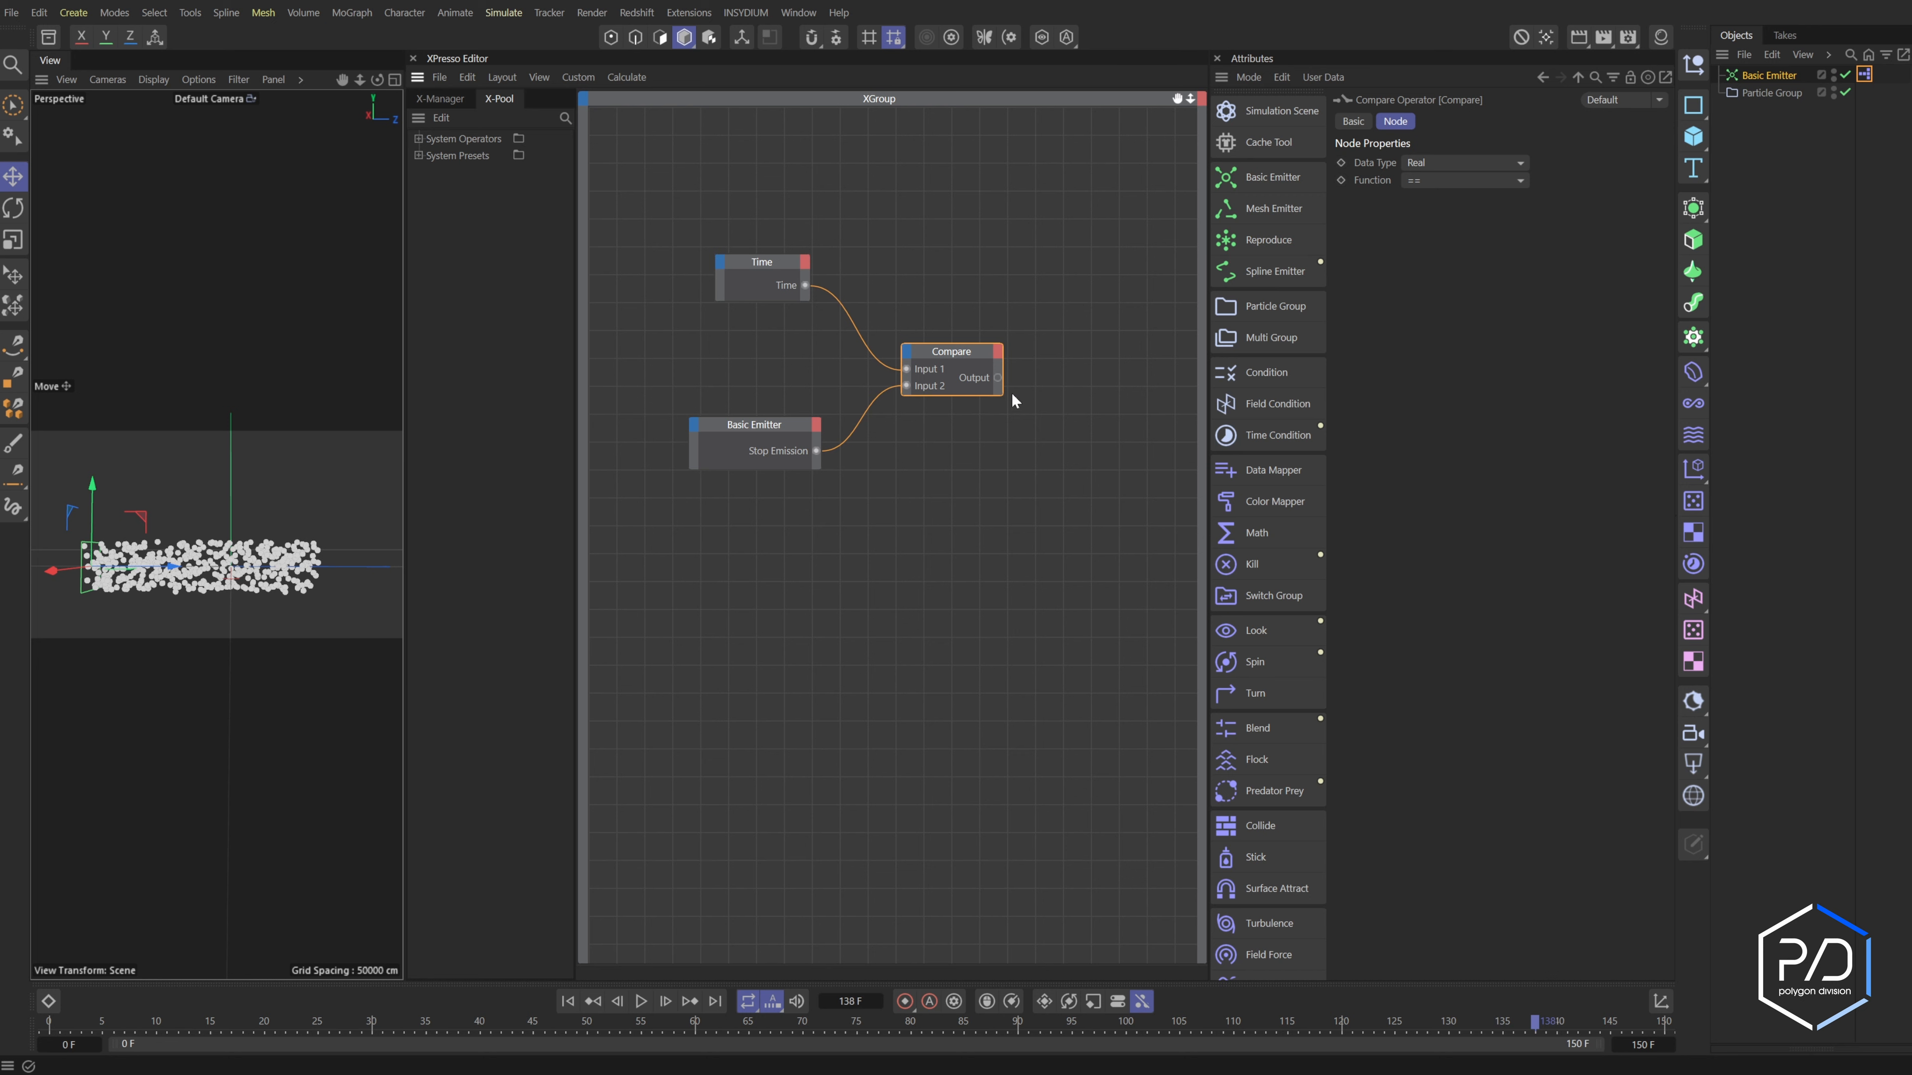
Add a second Basic Emitter node with an Enabled input port and connect the Compare output to it
left_click(1768, 77)
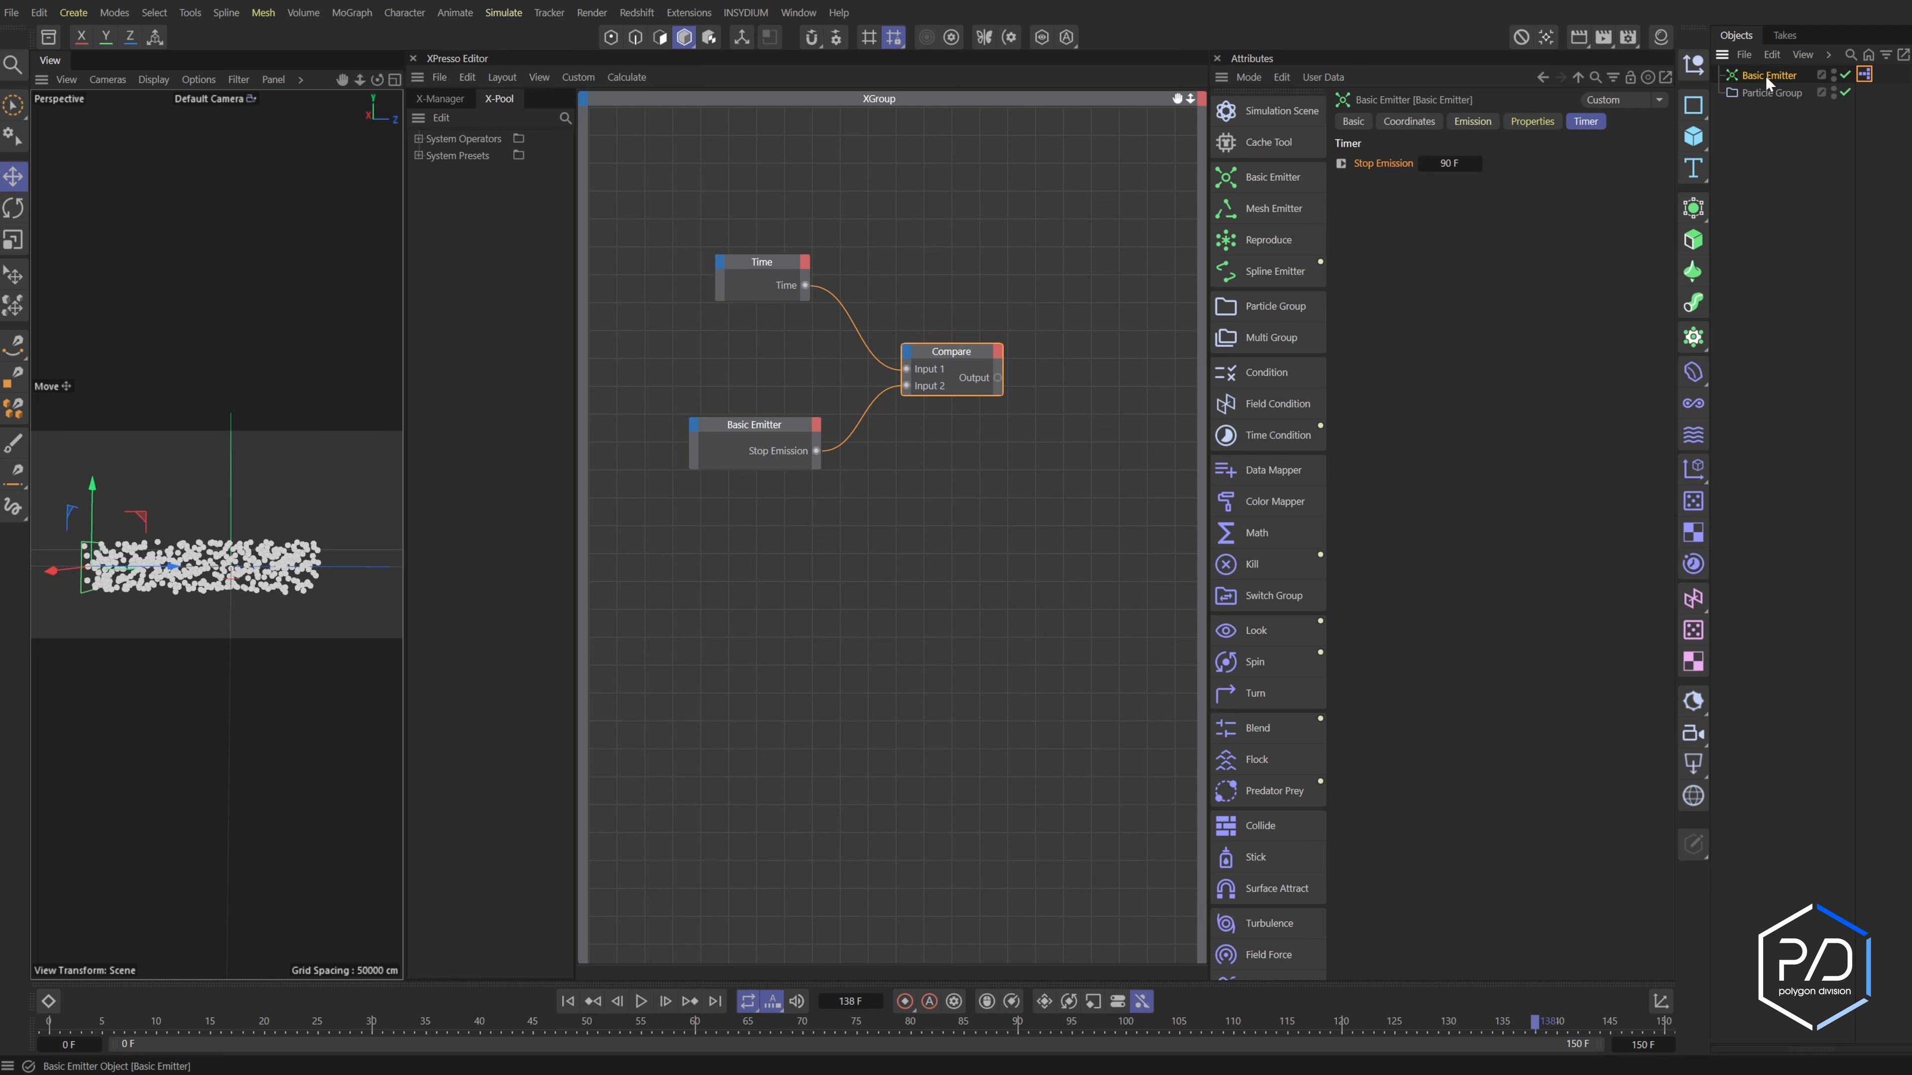
left_click(1473, 122)
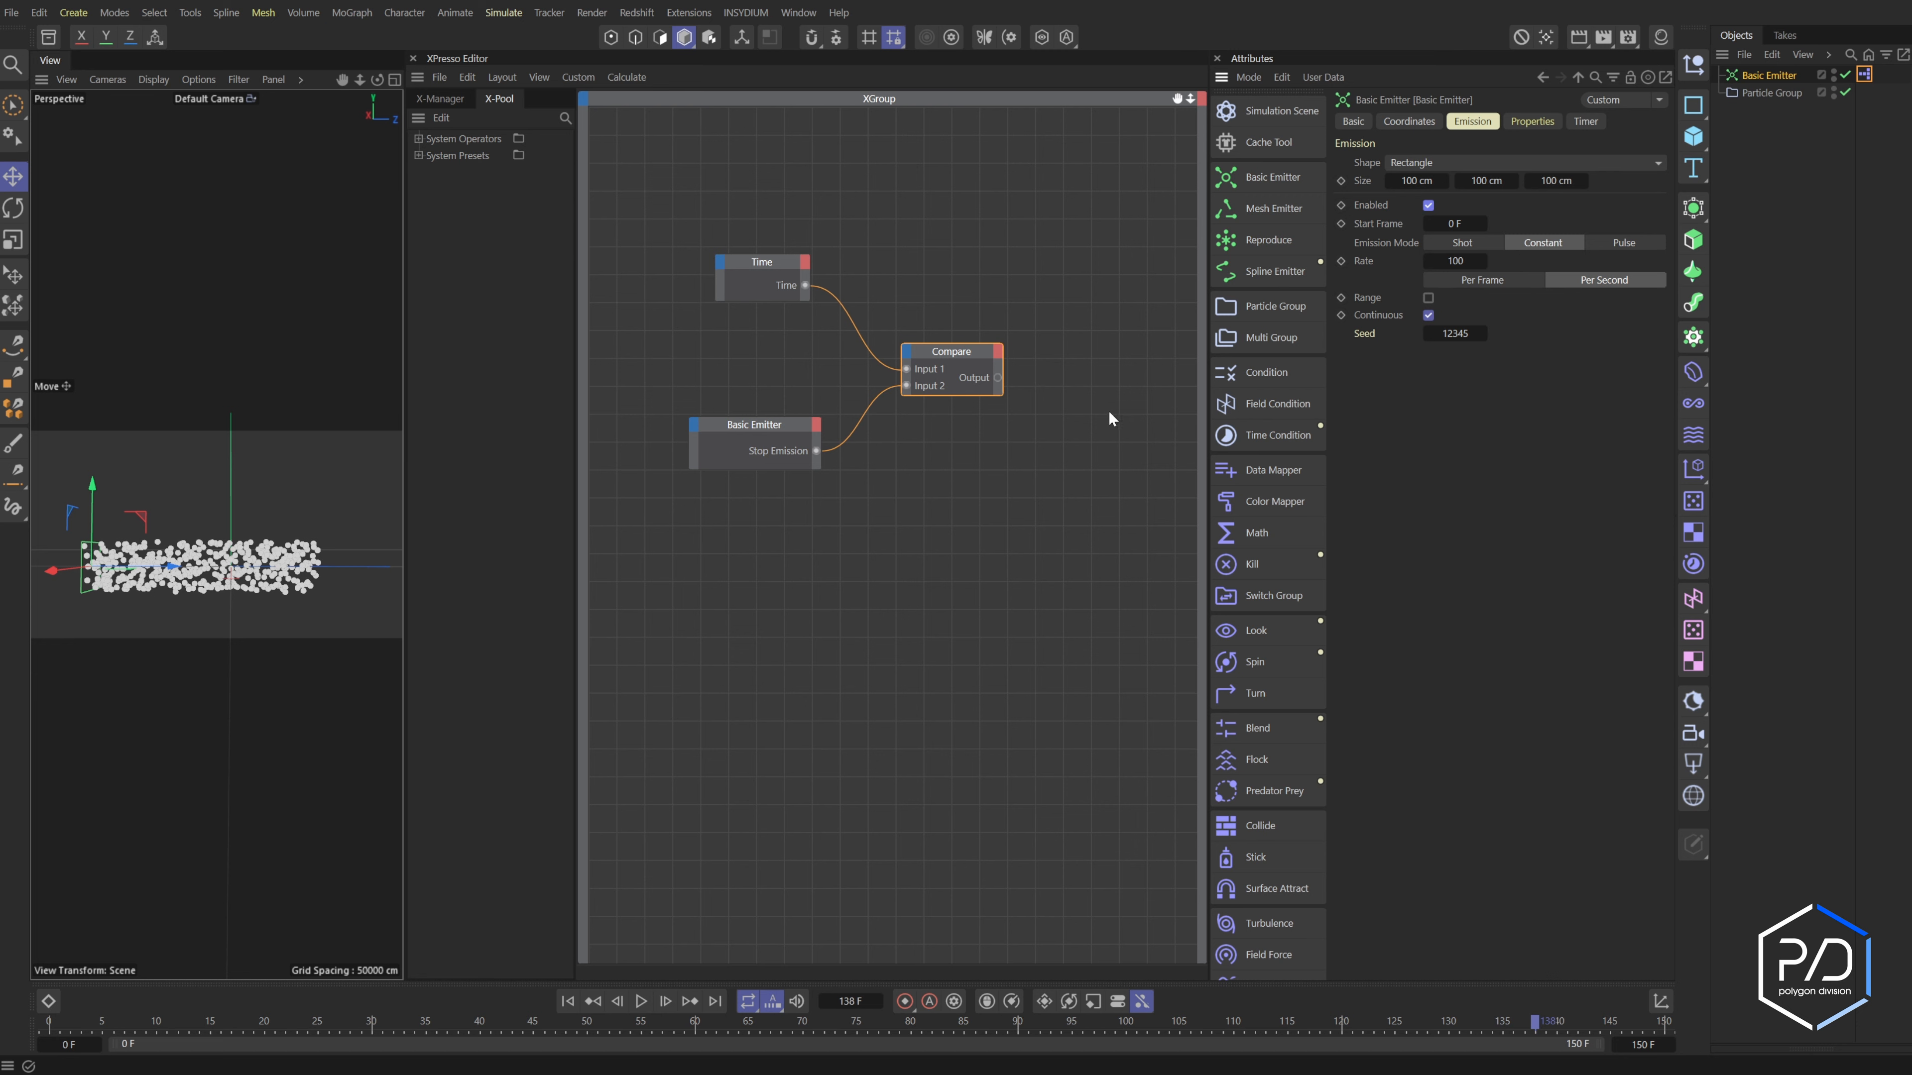
left_click(1073, 423)
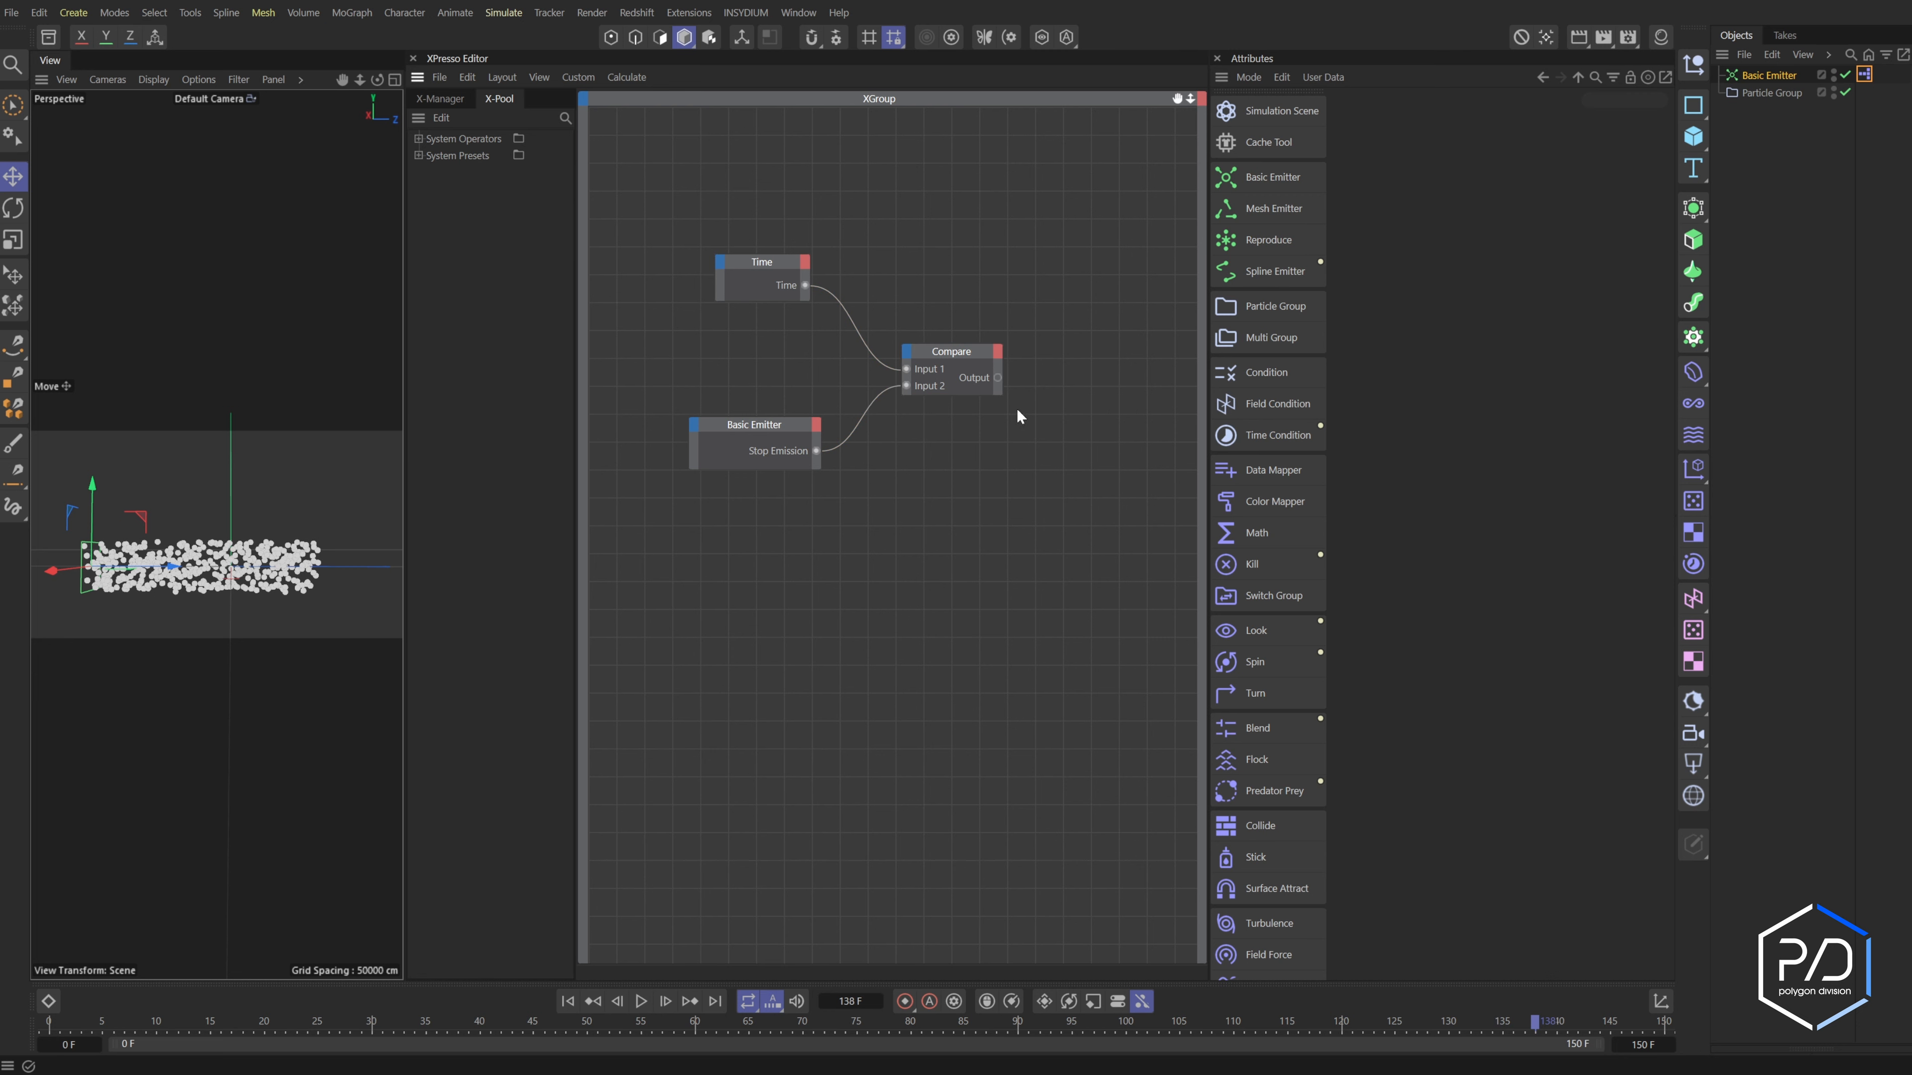
scroll(1043, 410, "up", 1)
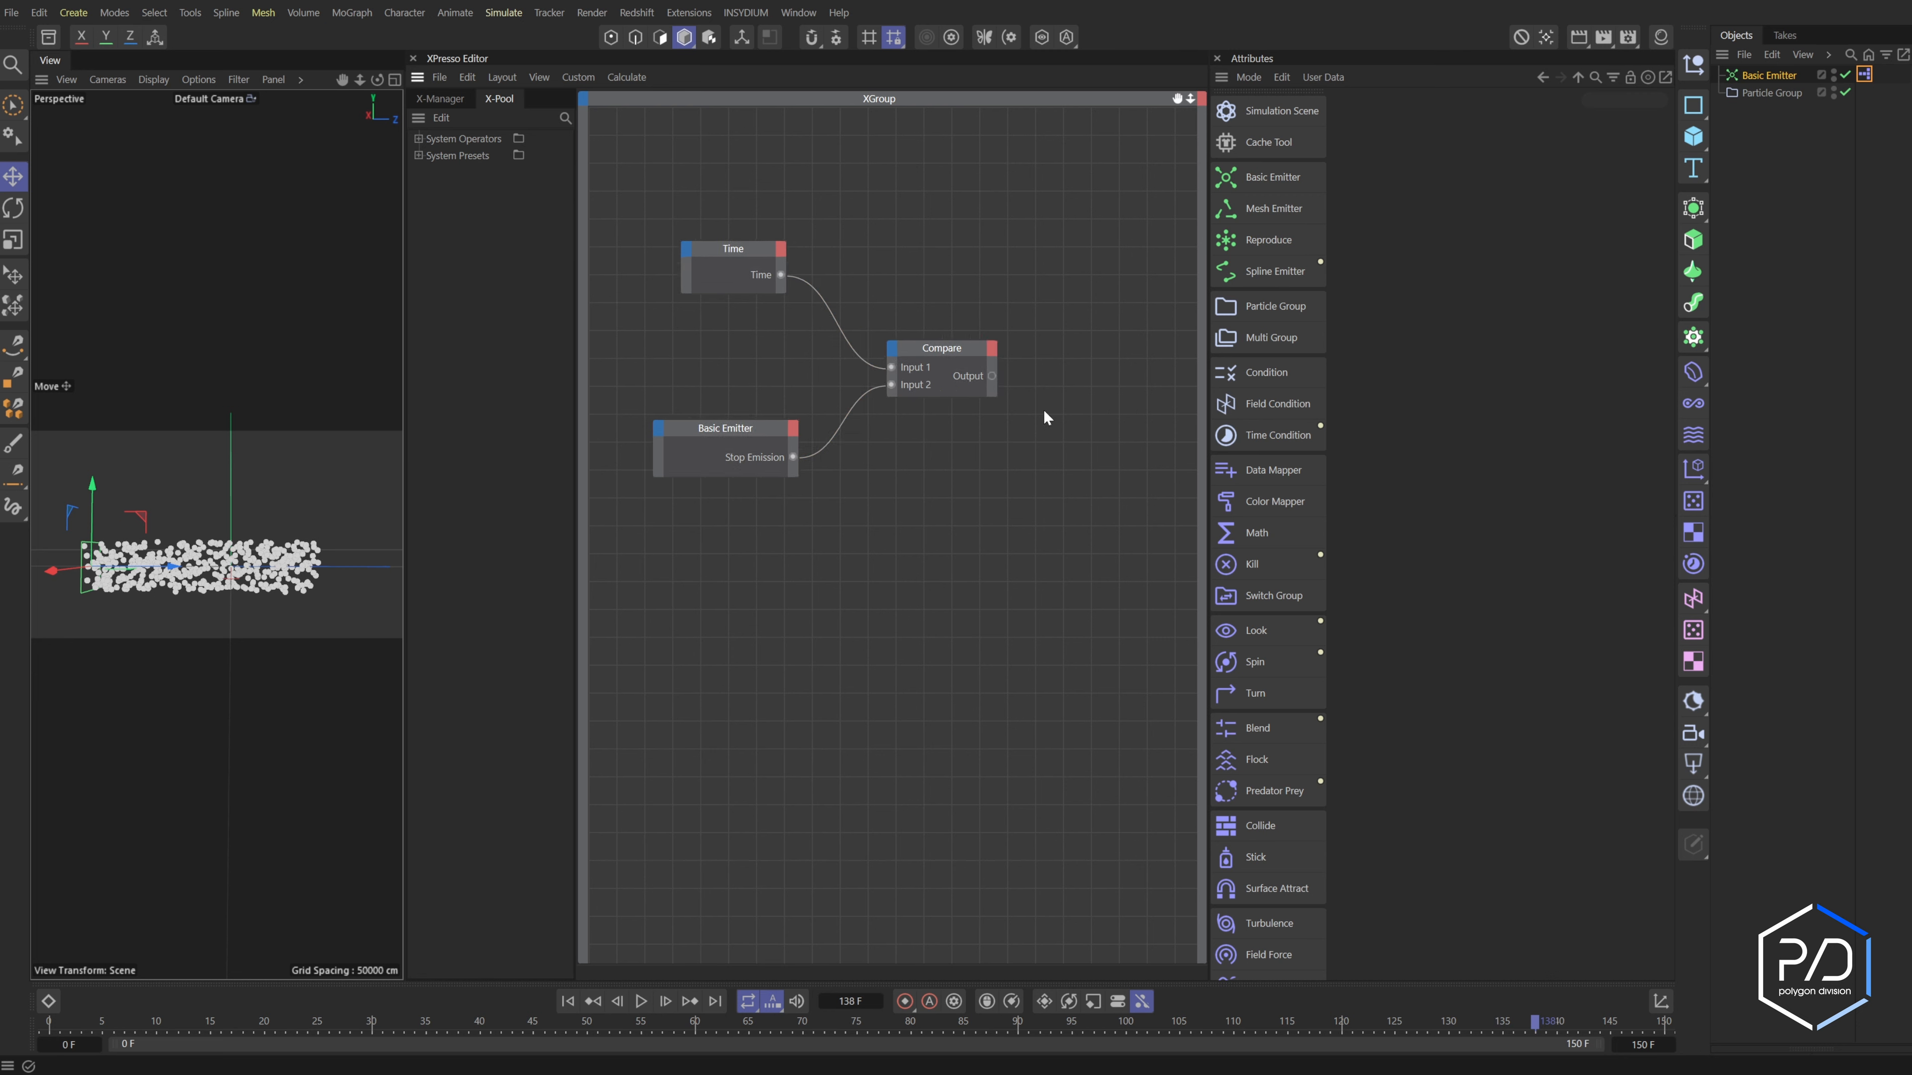
left_click(1770, 75)
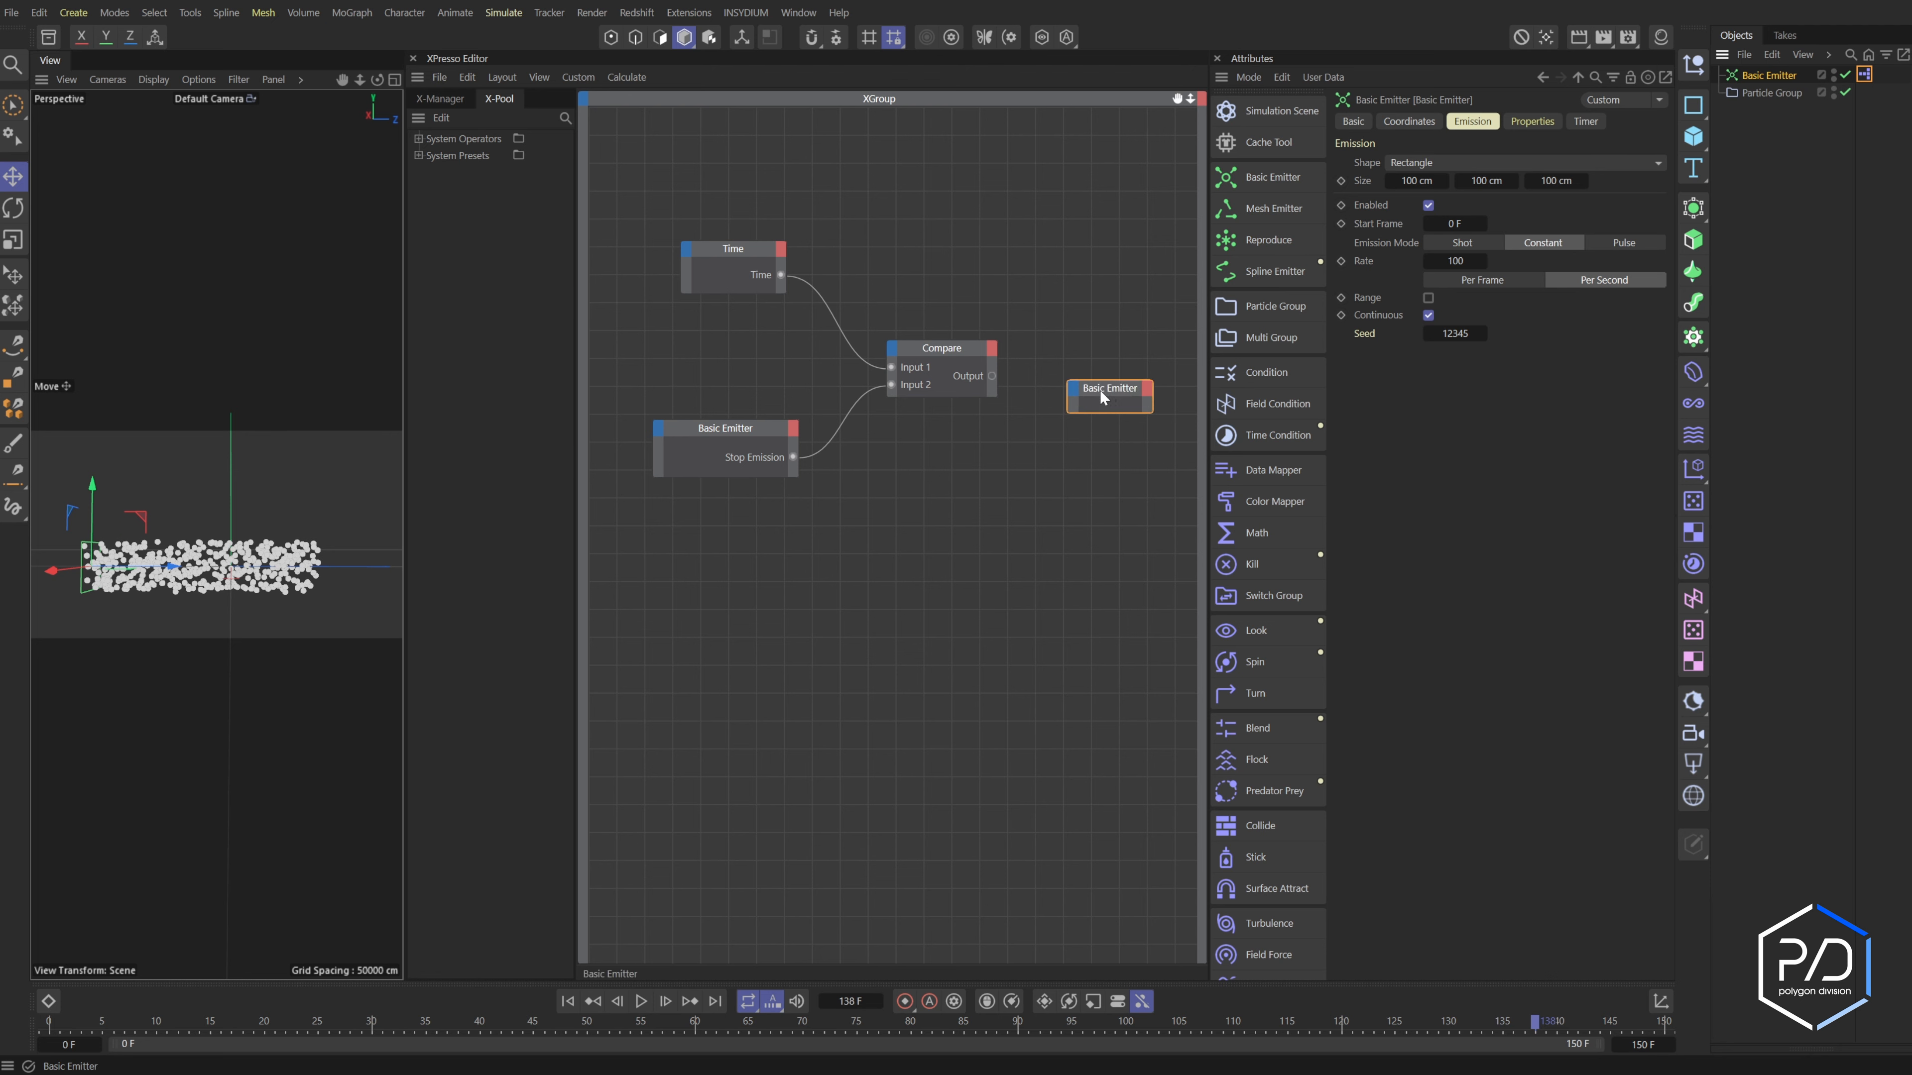
middle_click_drag(1101, 392, 997, 392)
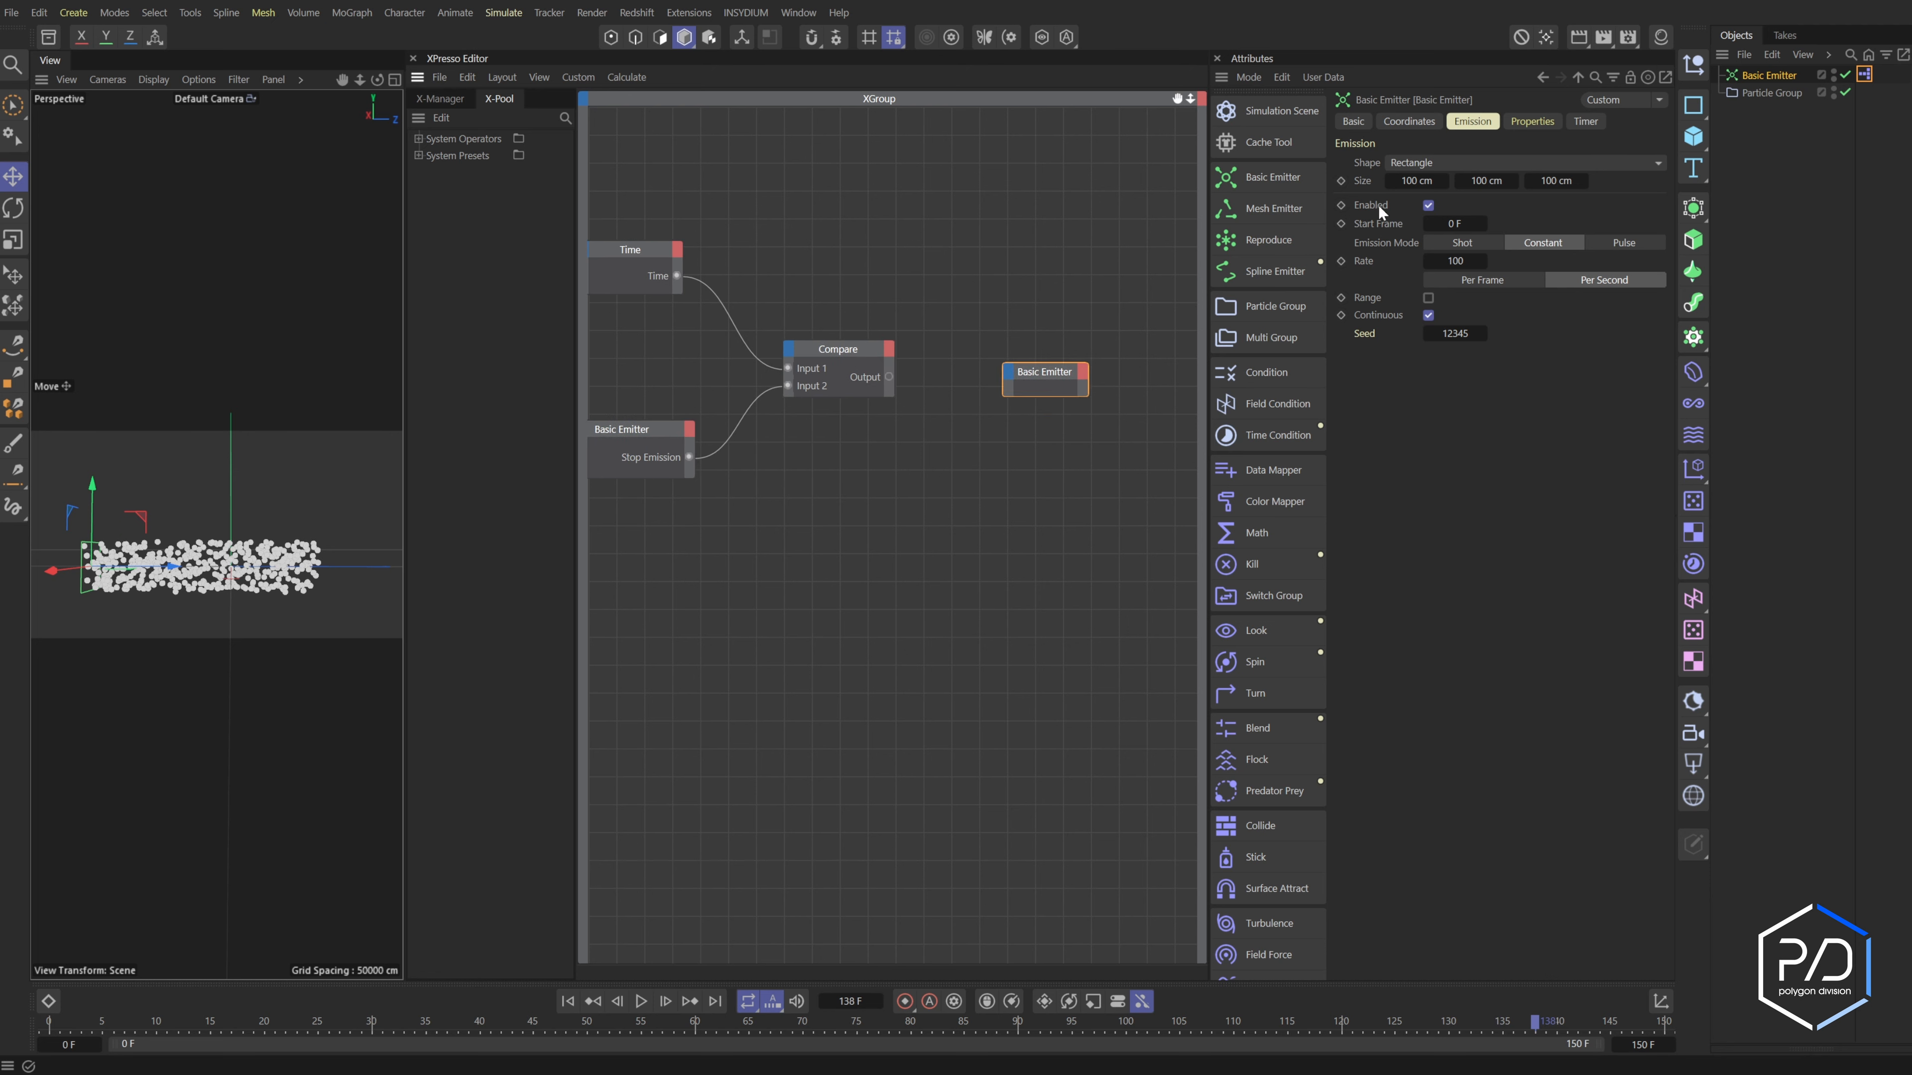
left_click_drag(1379, 205, 1043, 356)
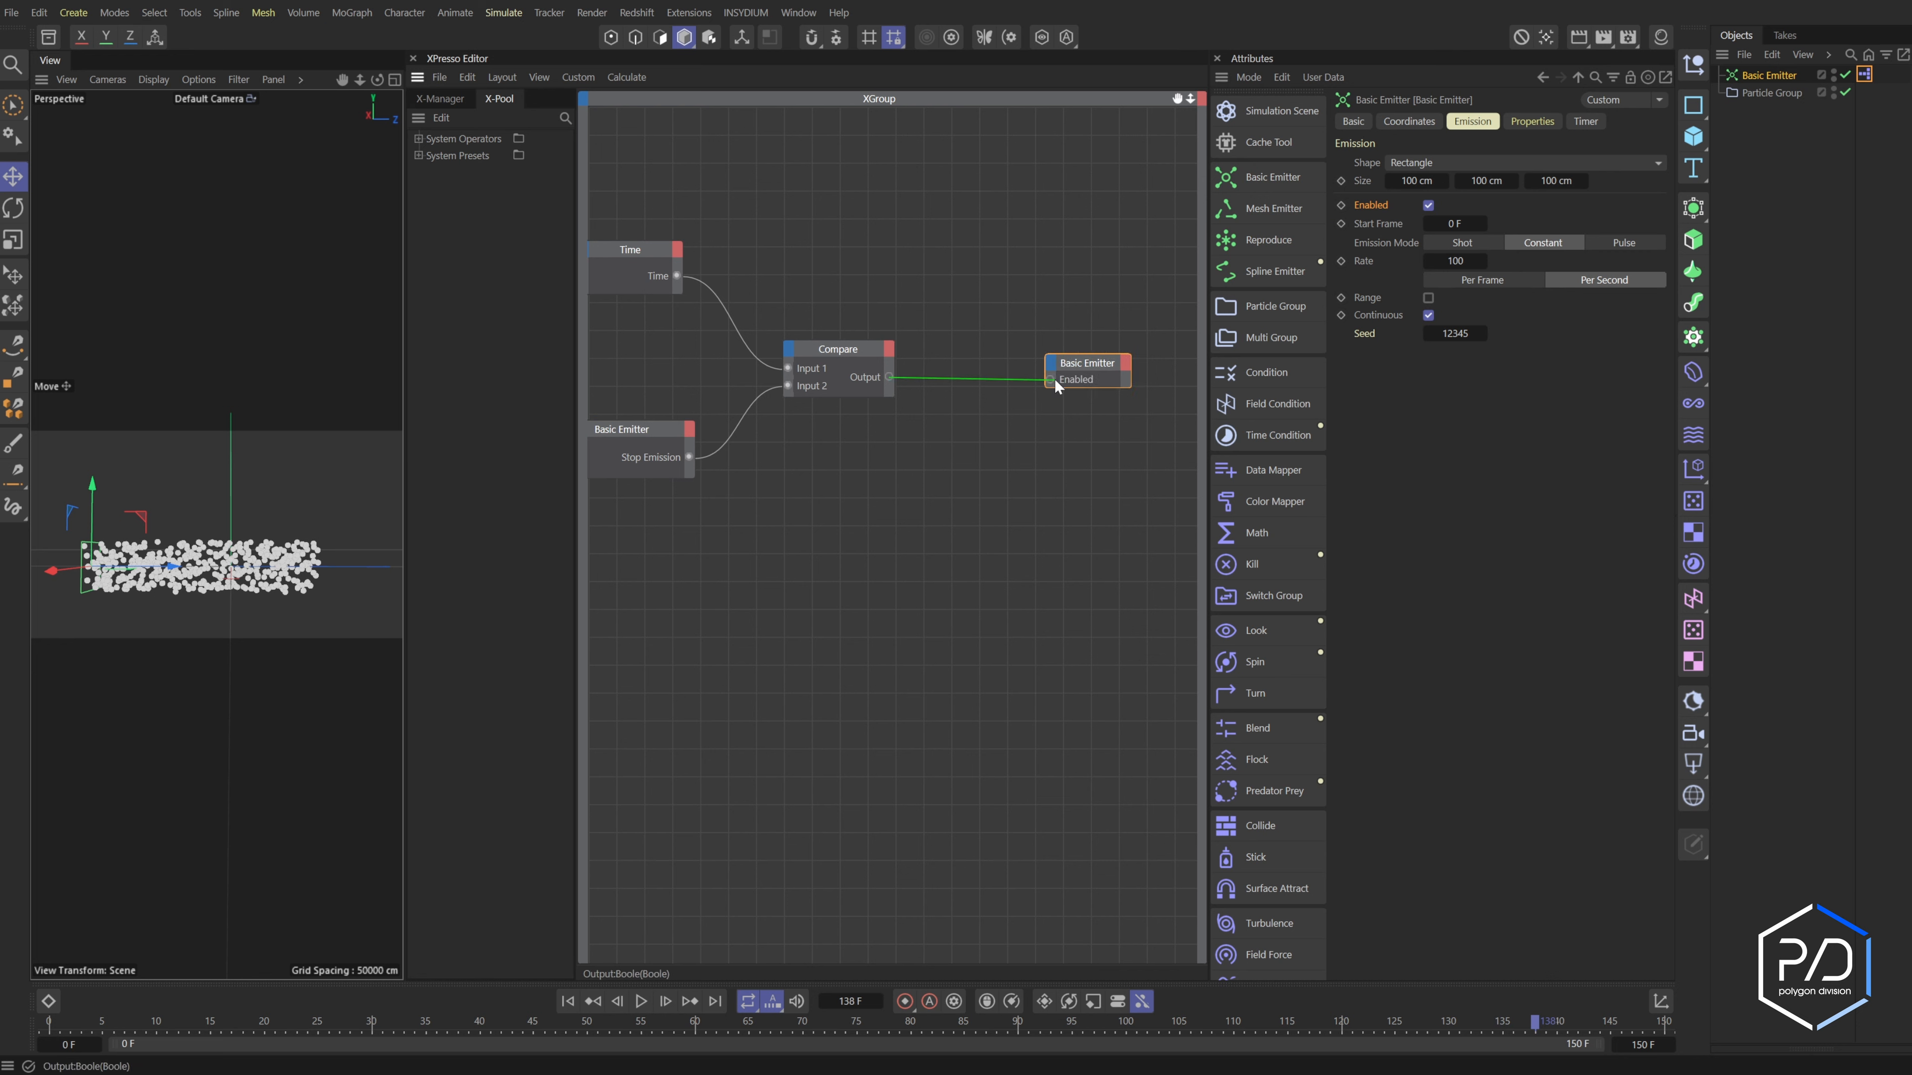
Set the Compare node's function to >= and play the animation
left_click(854, 355)
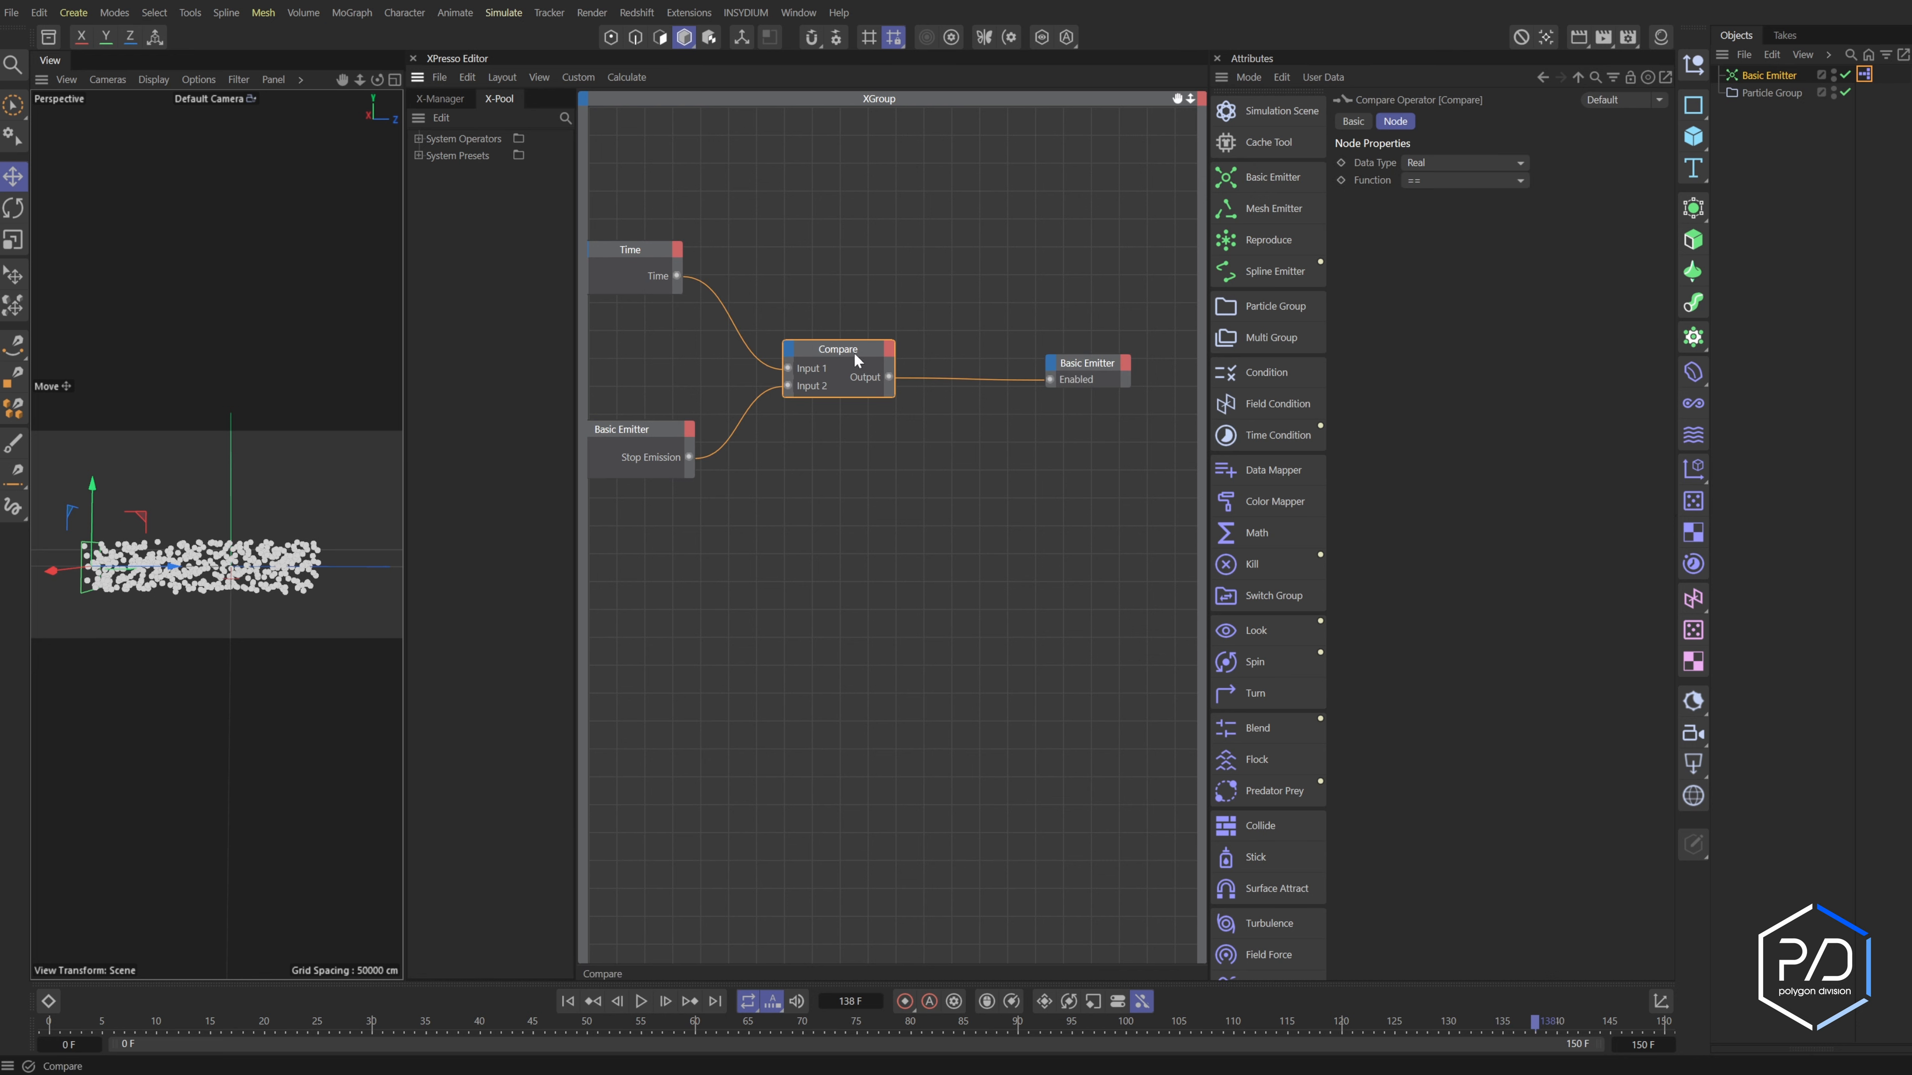
left_click(1437, 181)
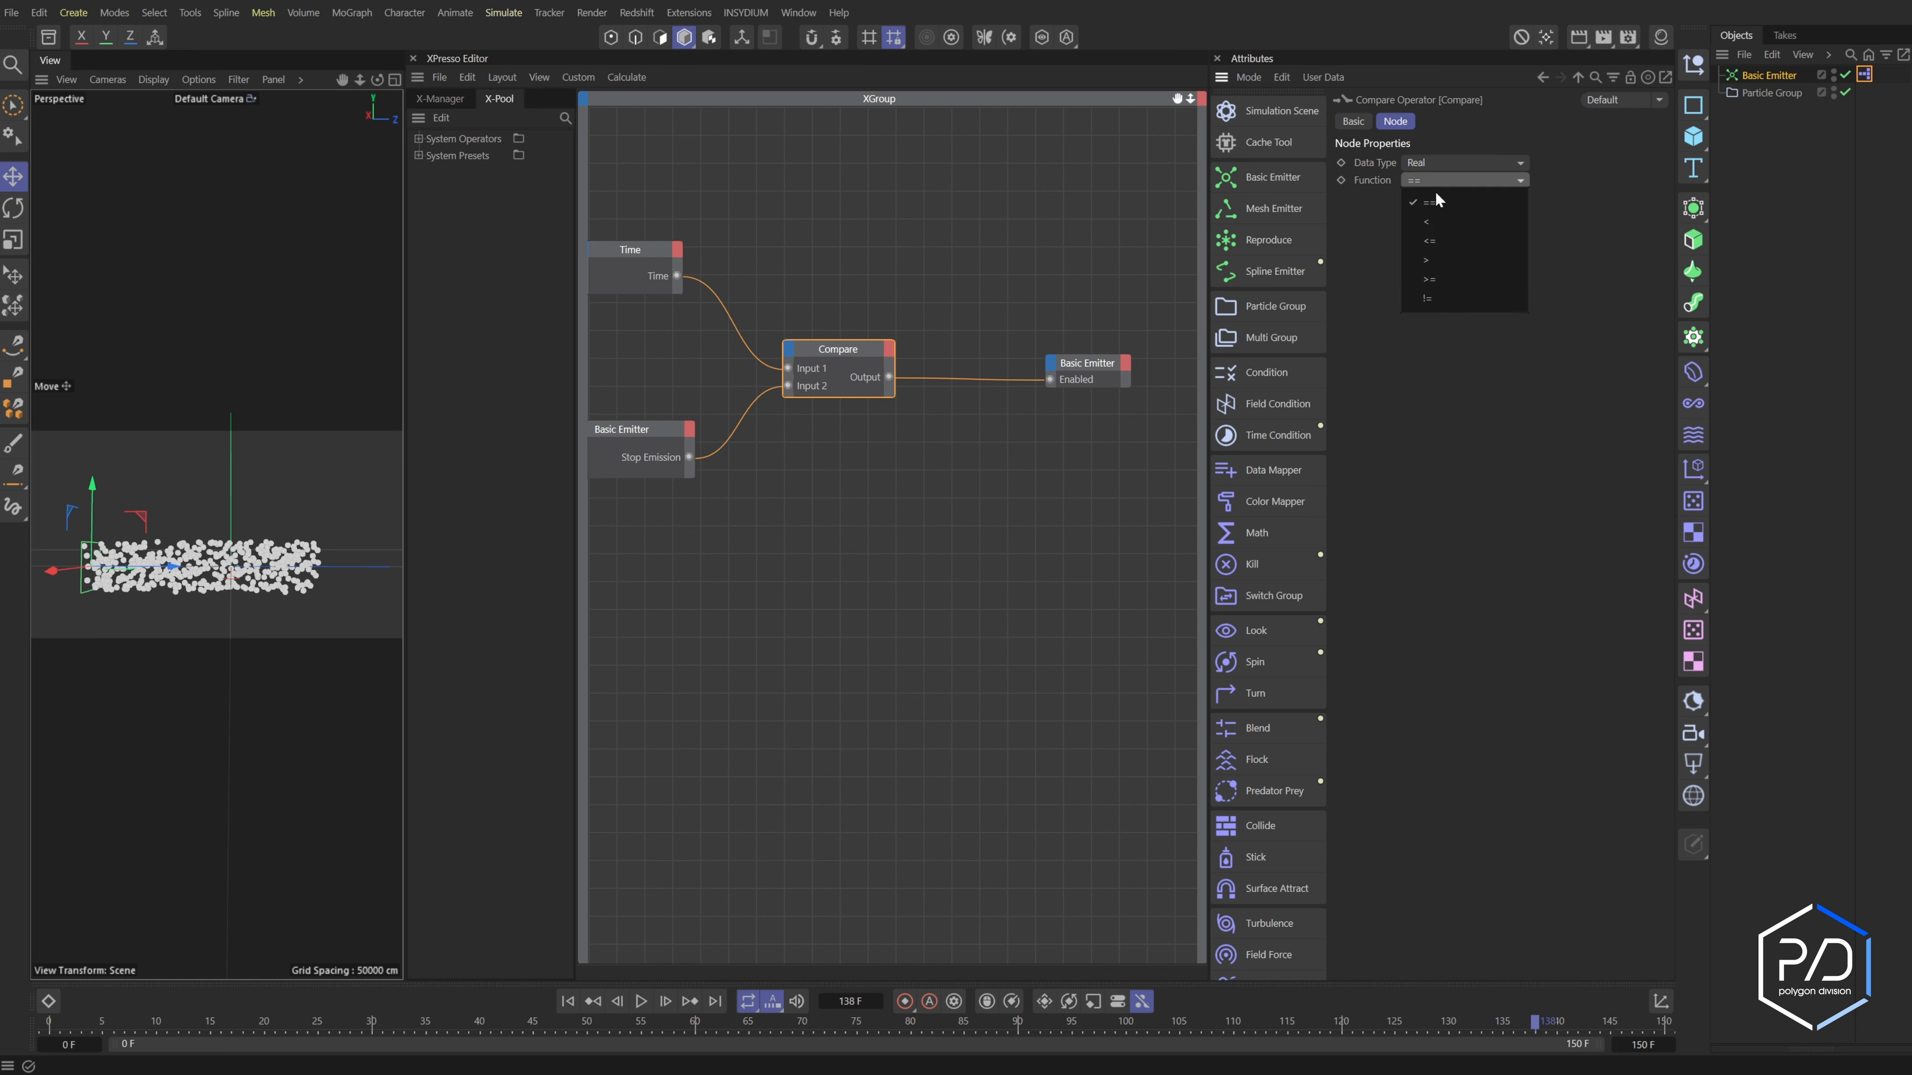
left_click(1458, 280)
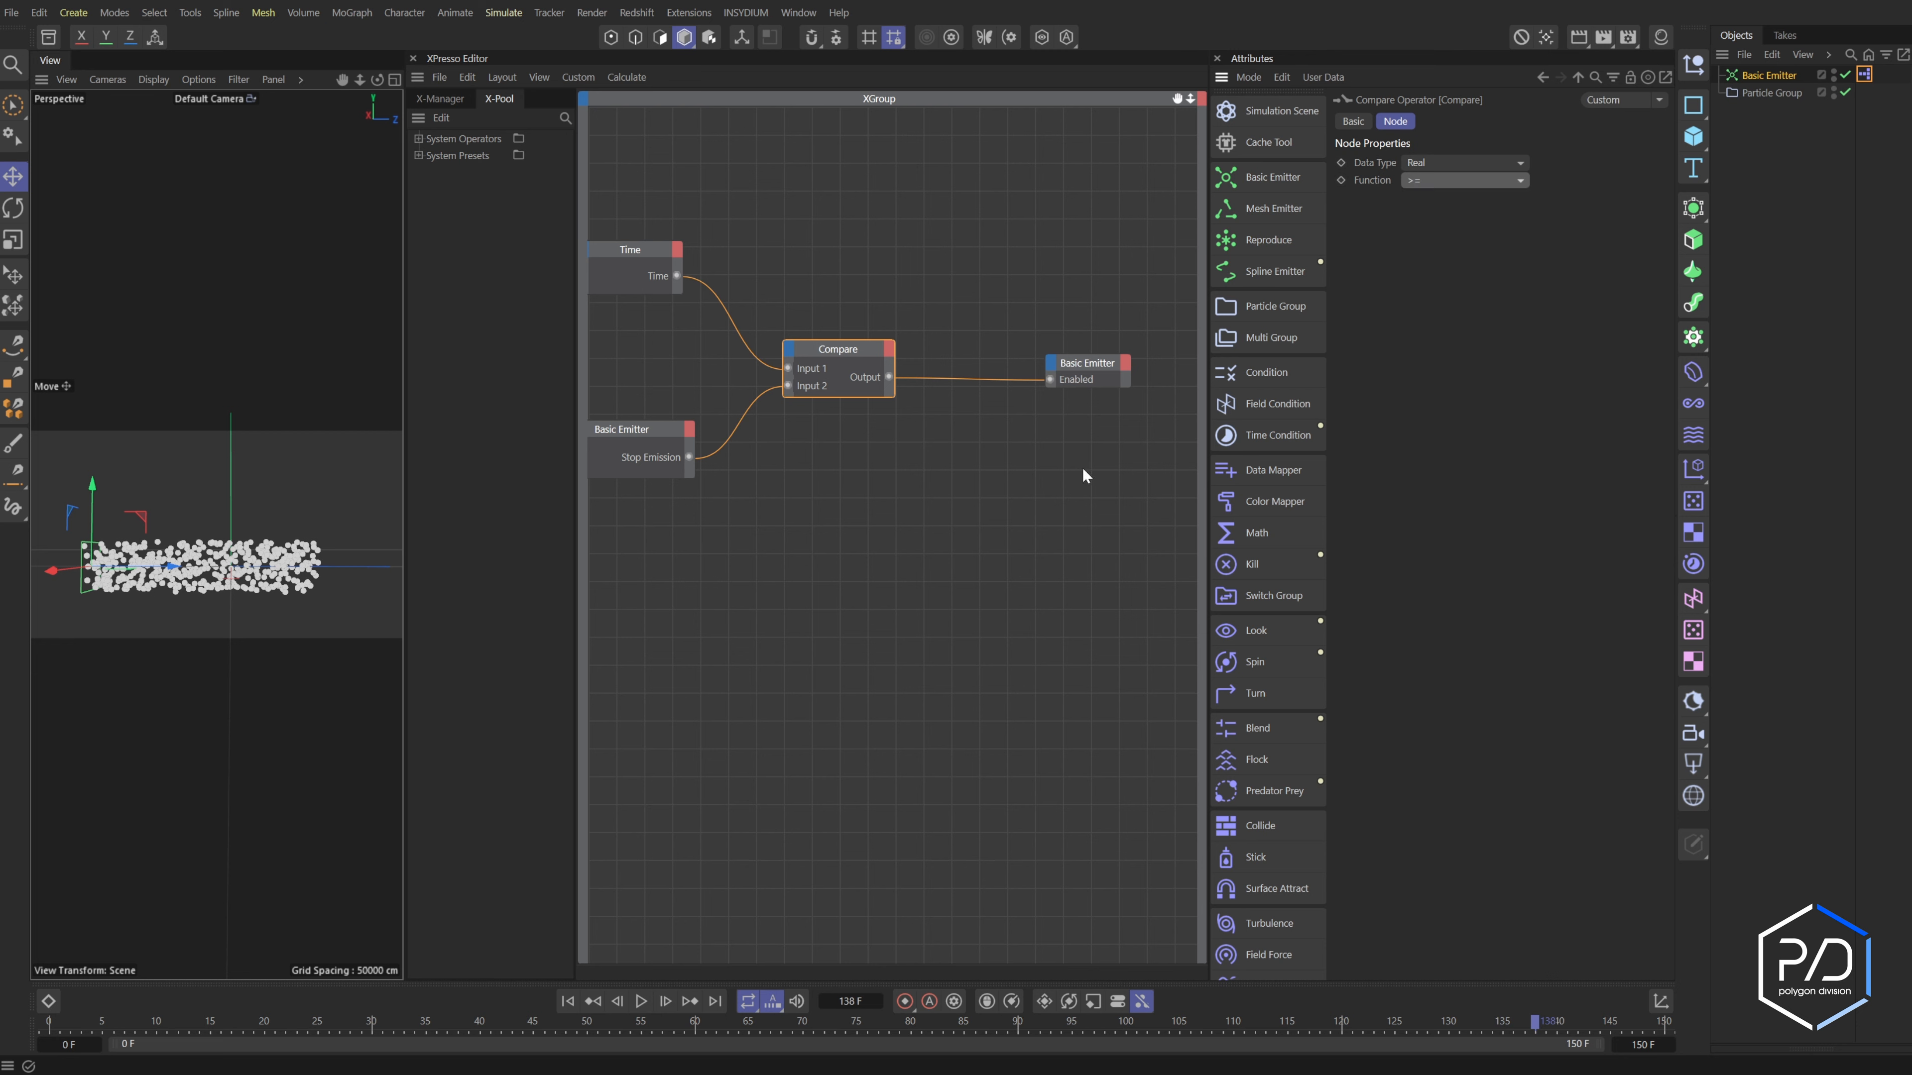
left_click(642, 1006)
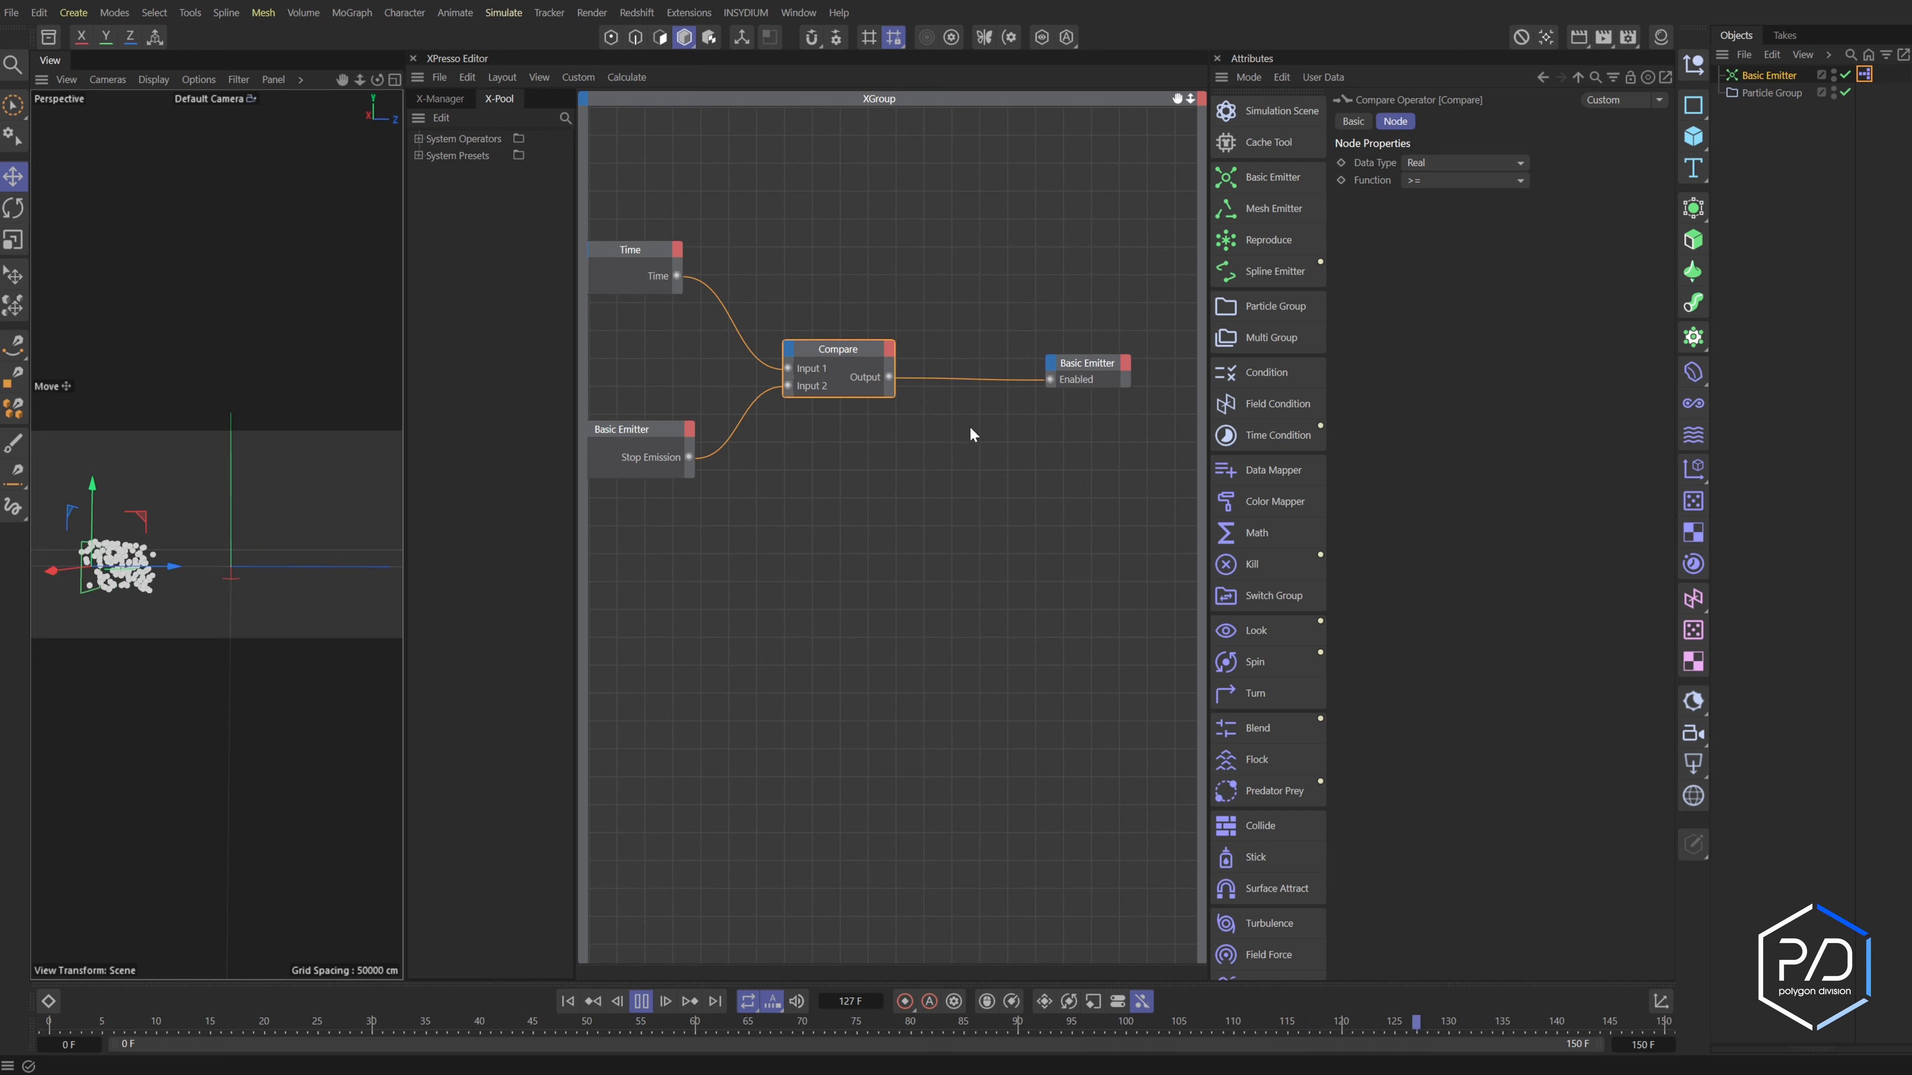
Insert a Range Mapper node between the Compare output and the emitter's Enabled input, with Reverse turned on
left_click(941, 426)
right_click(939, 426)
mouse_move(978, 466)
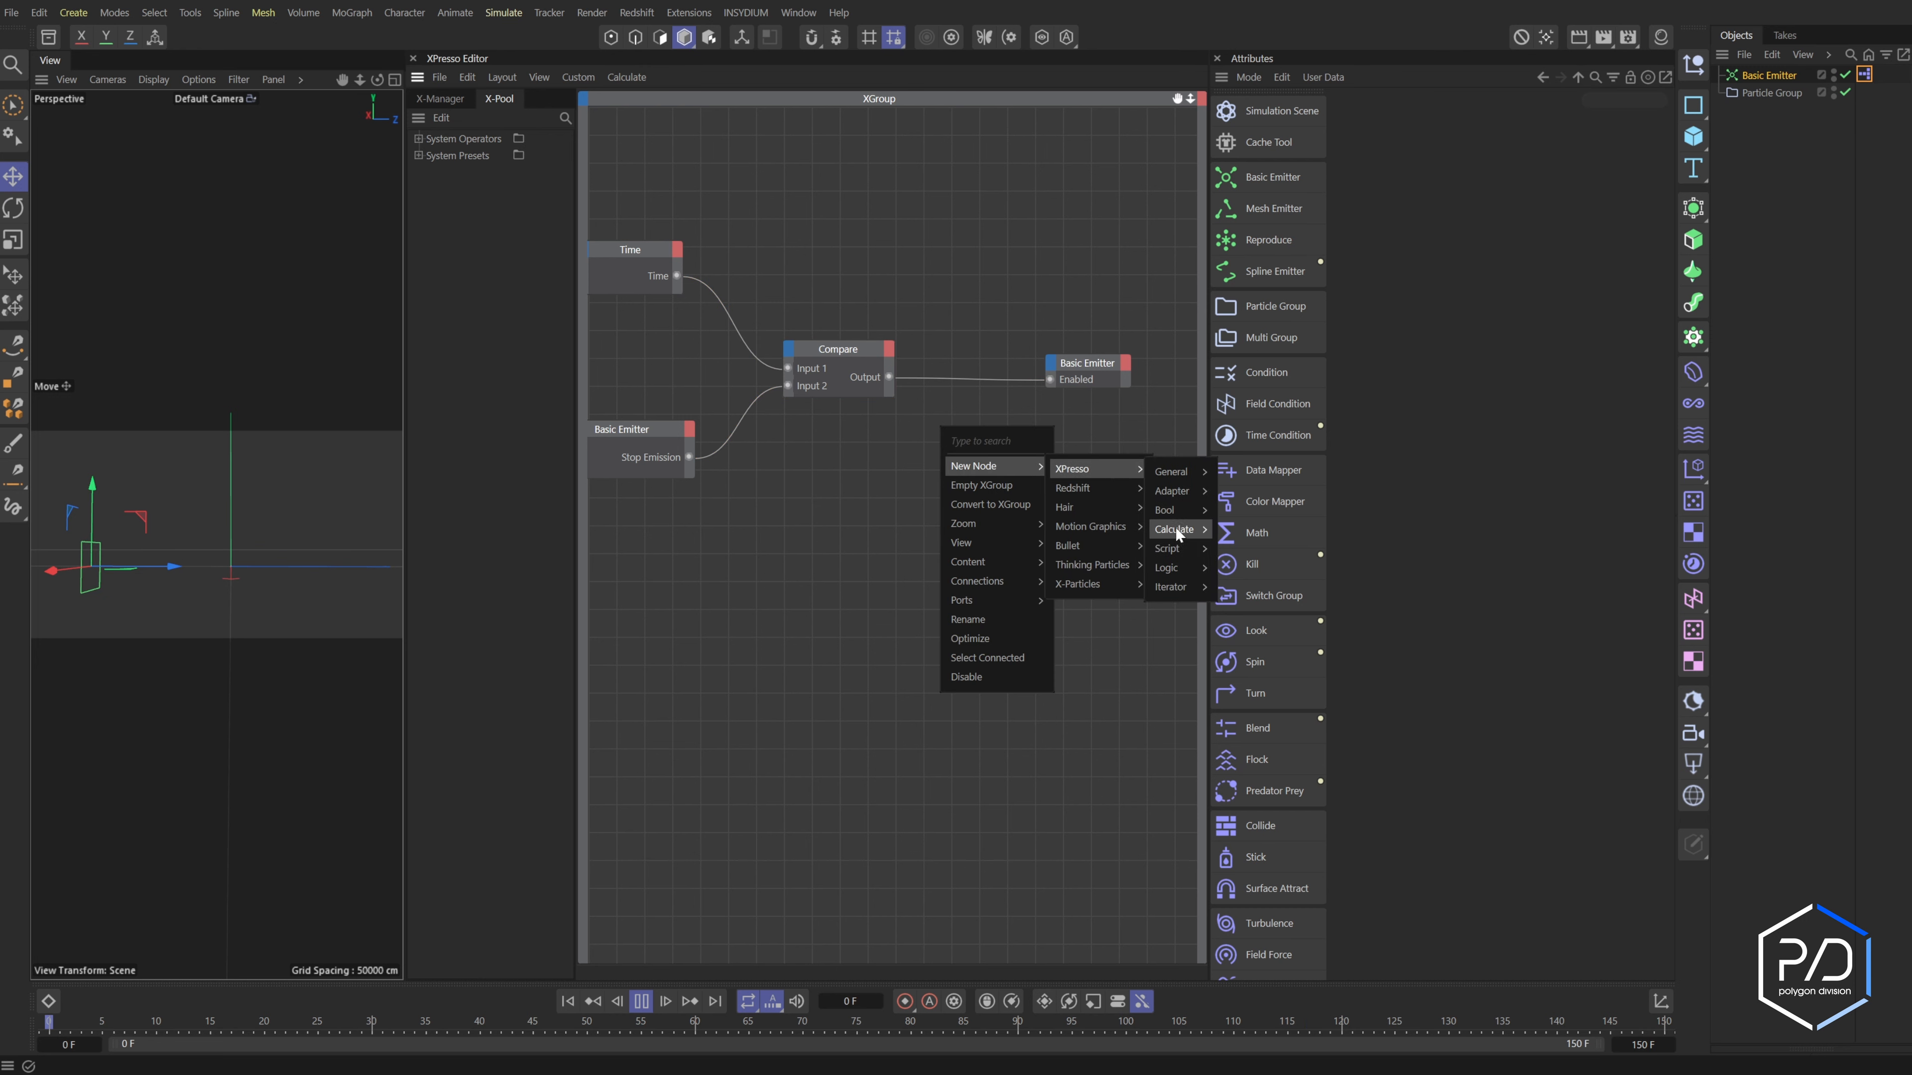
mouse_move(1175, 527)
left_click(1231, 843)
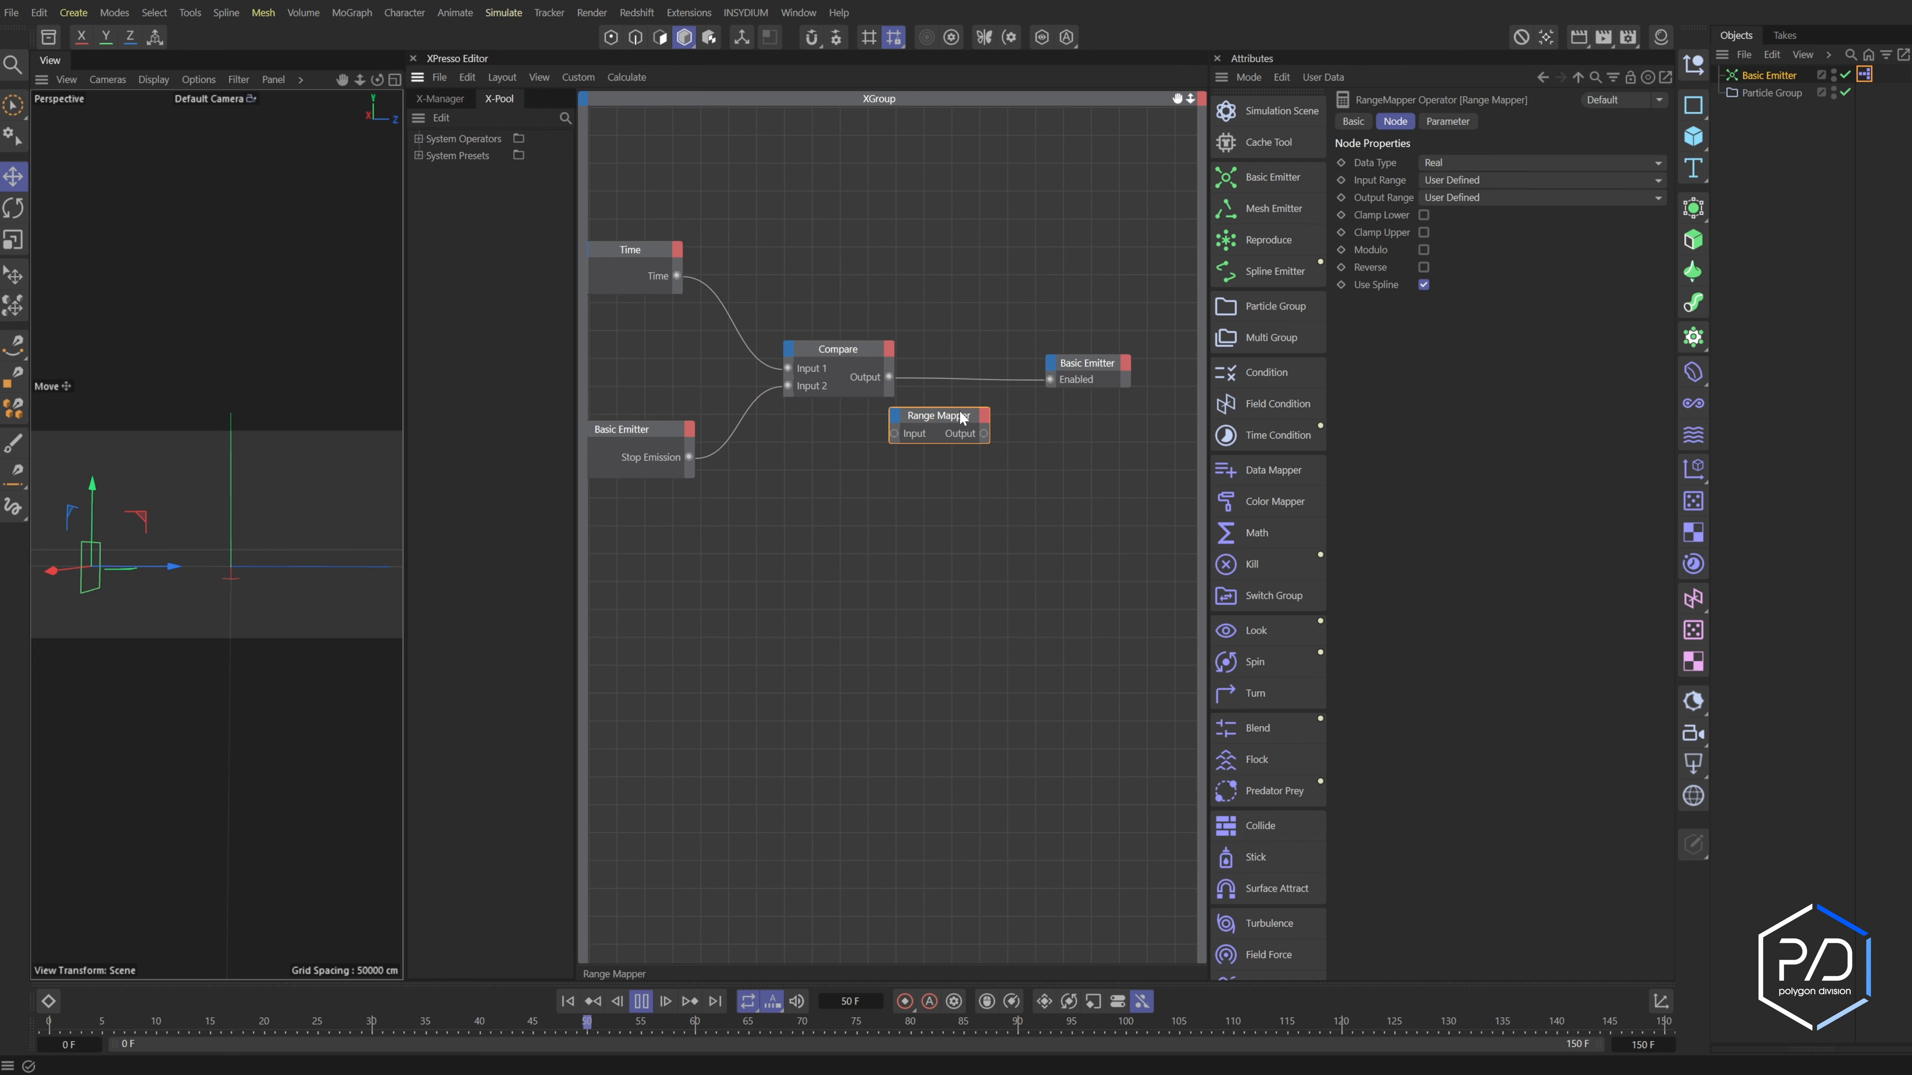
left_click_drag(961, 419, 994, 307)
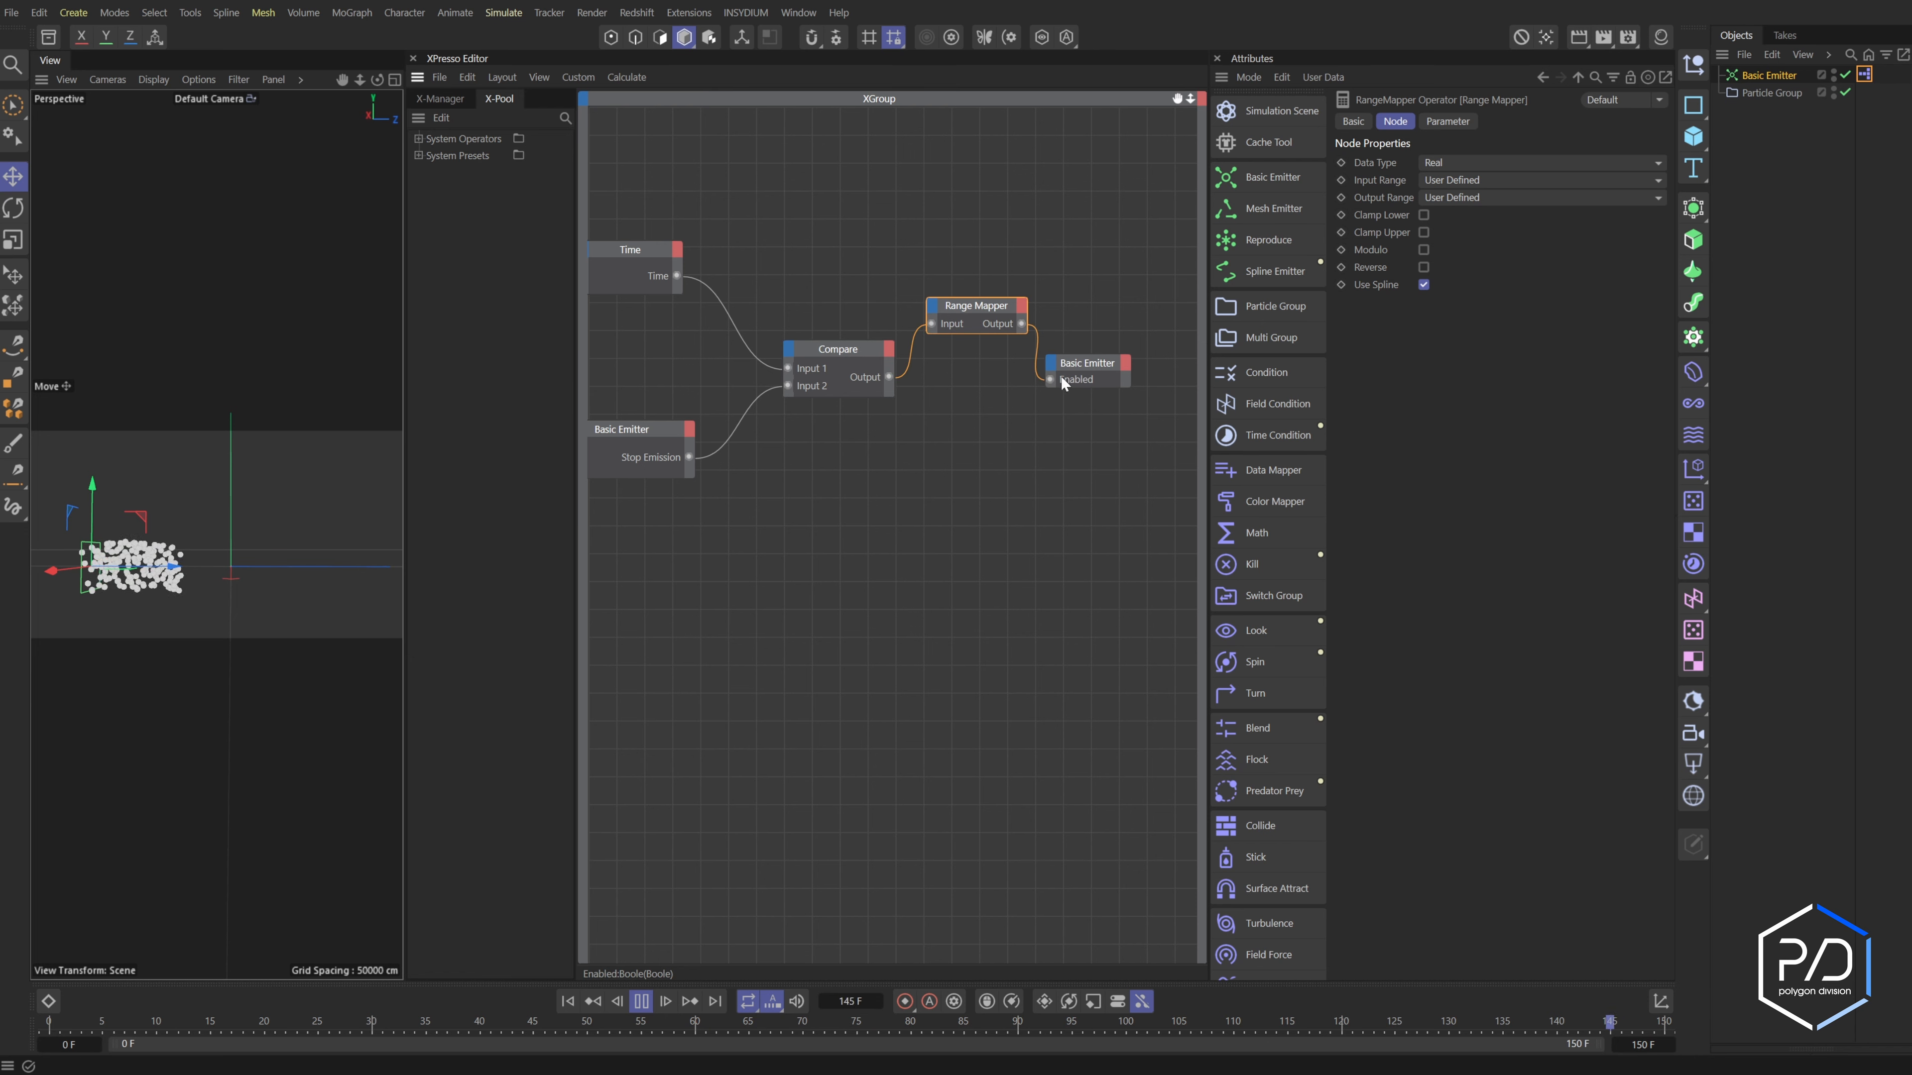
left_click(1423, 268)
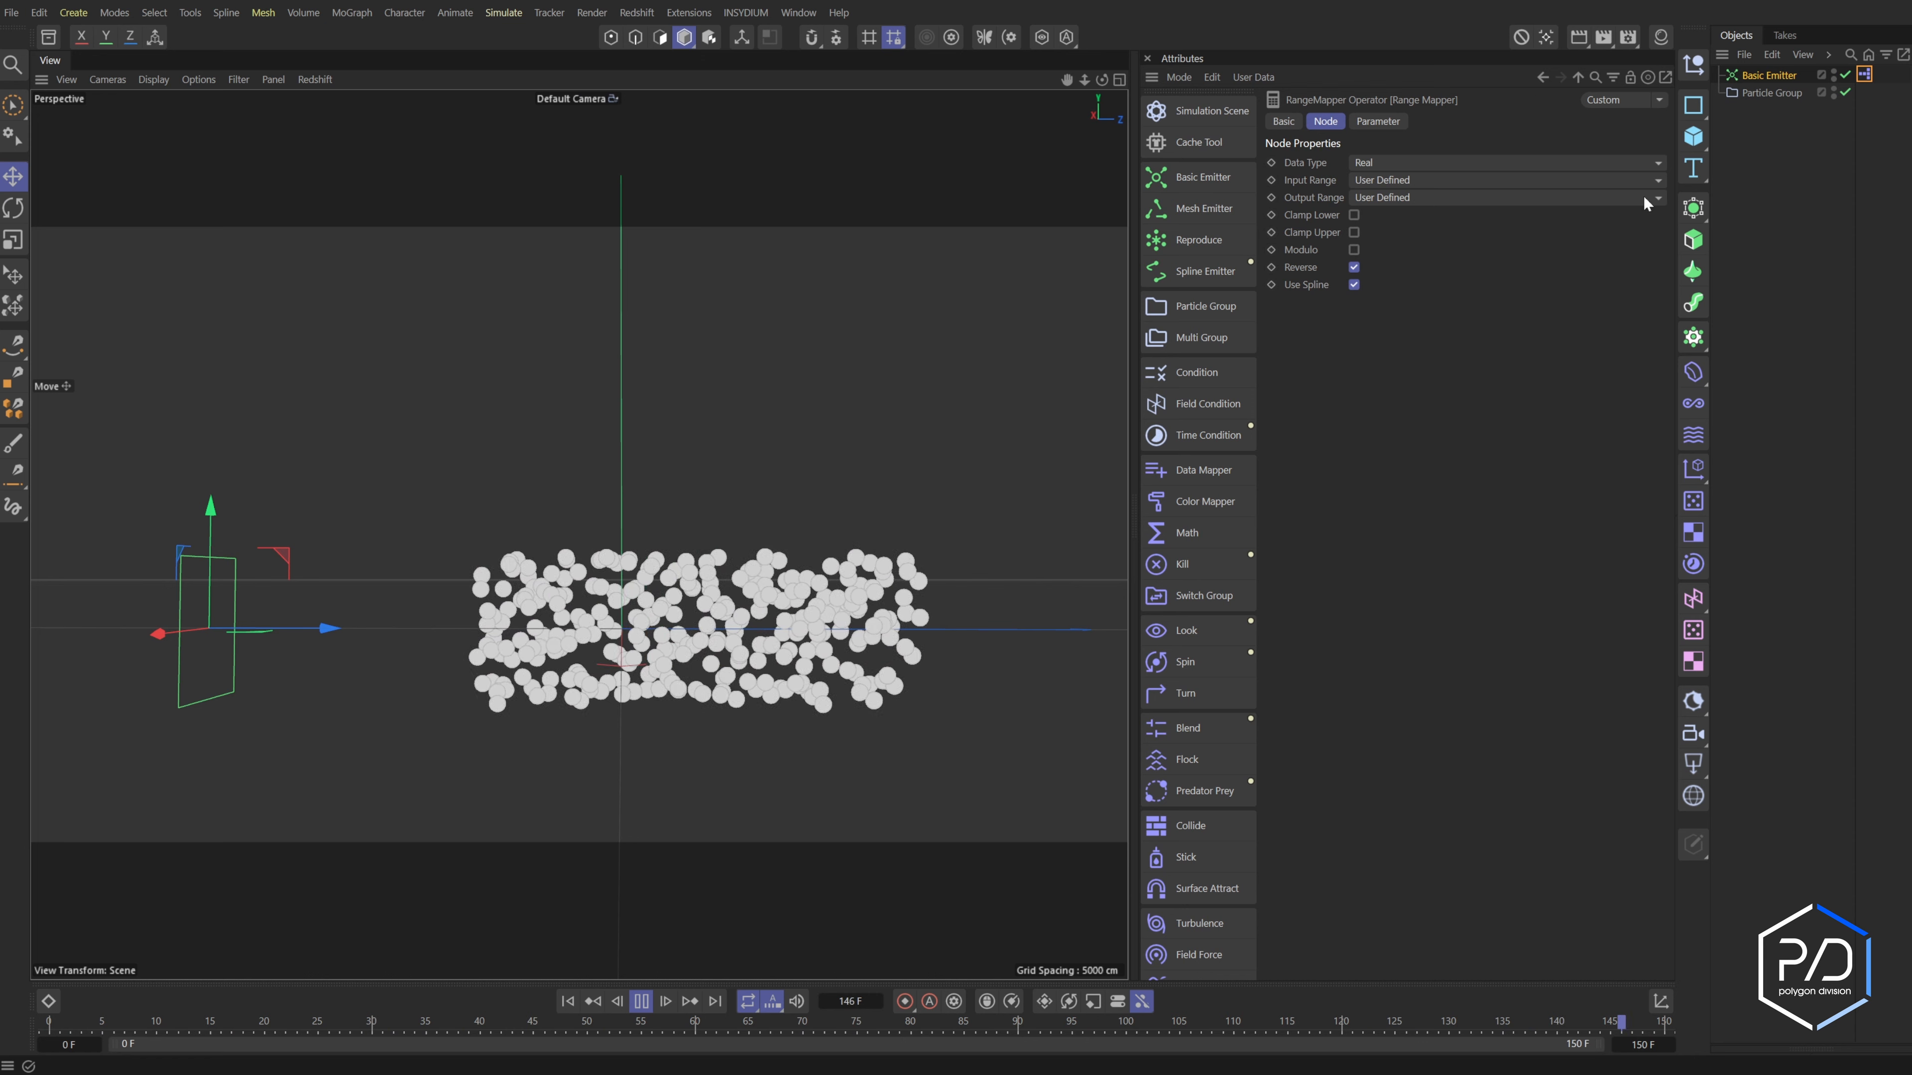
Set the Basic Emitter's Stop Emission timer to 30 F
left_click(1770, 73)
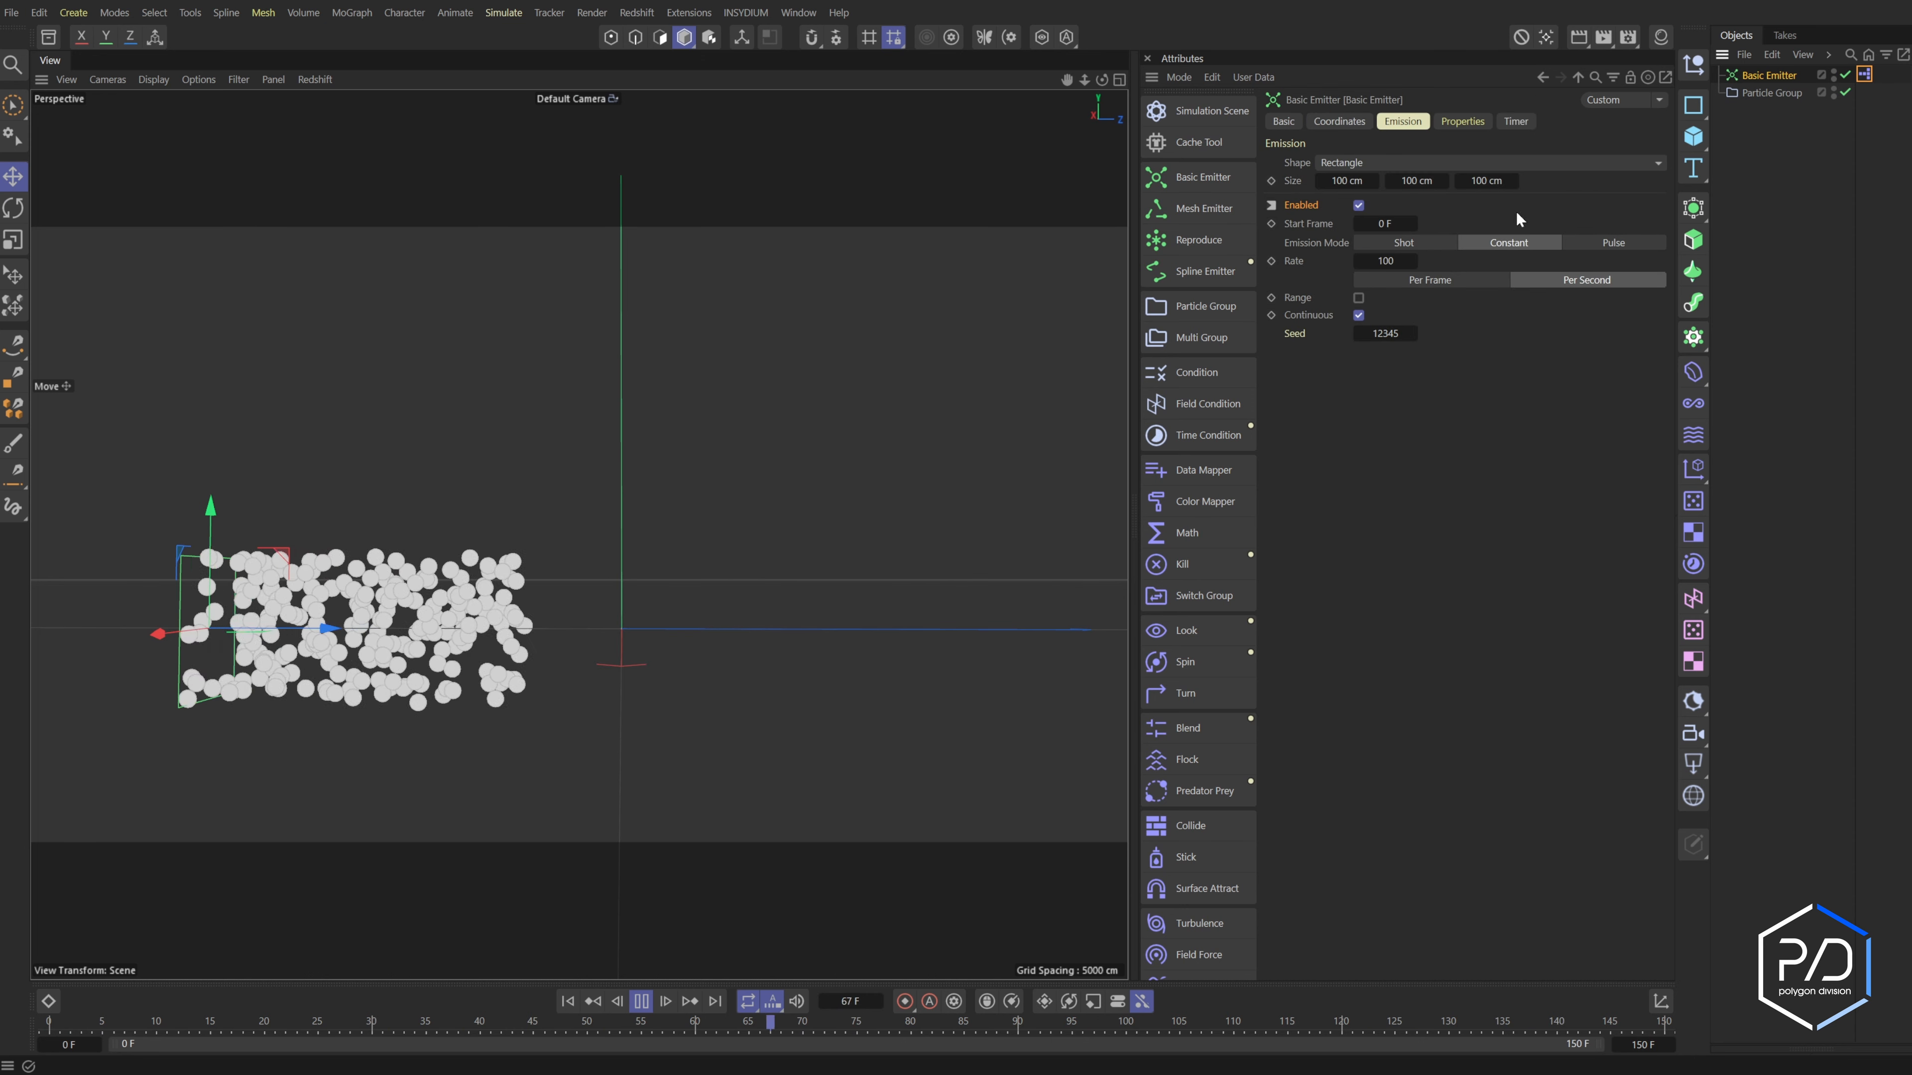
left_click(1516, 121)
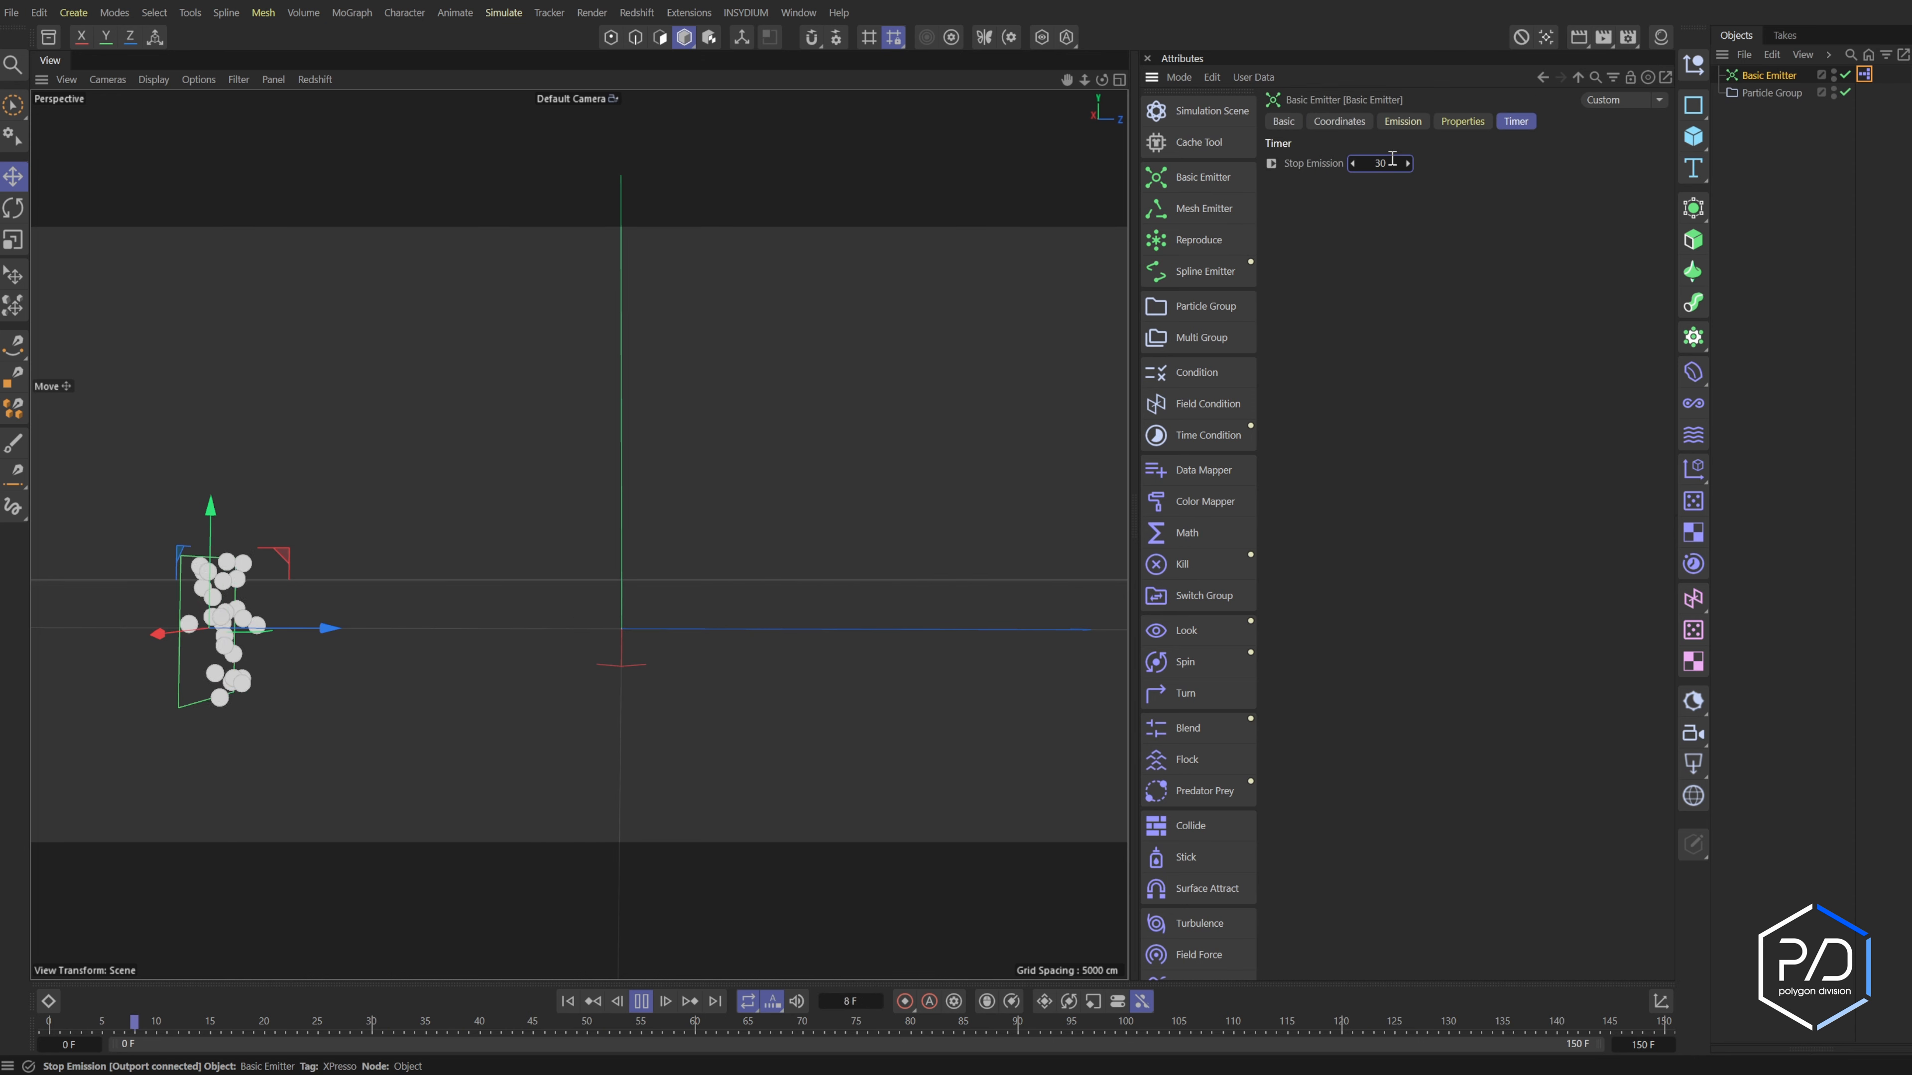
type("30")
key("Return")
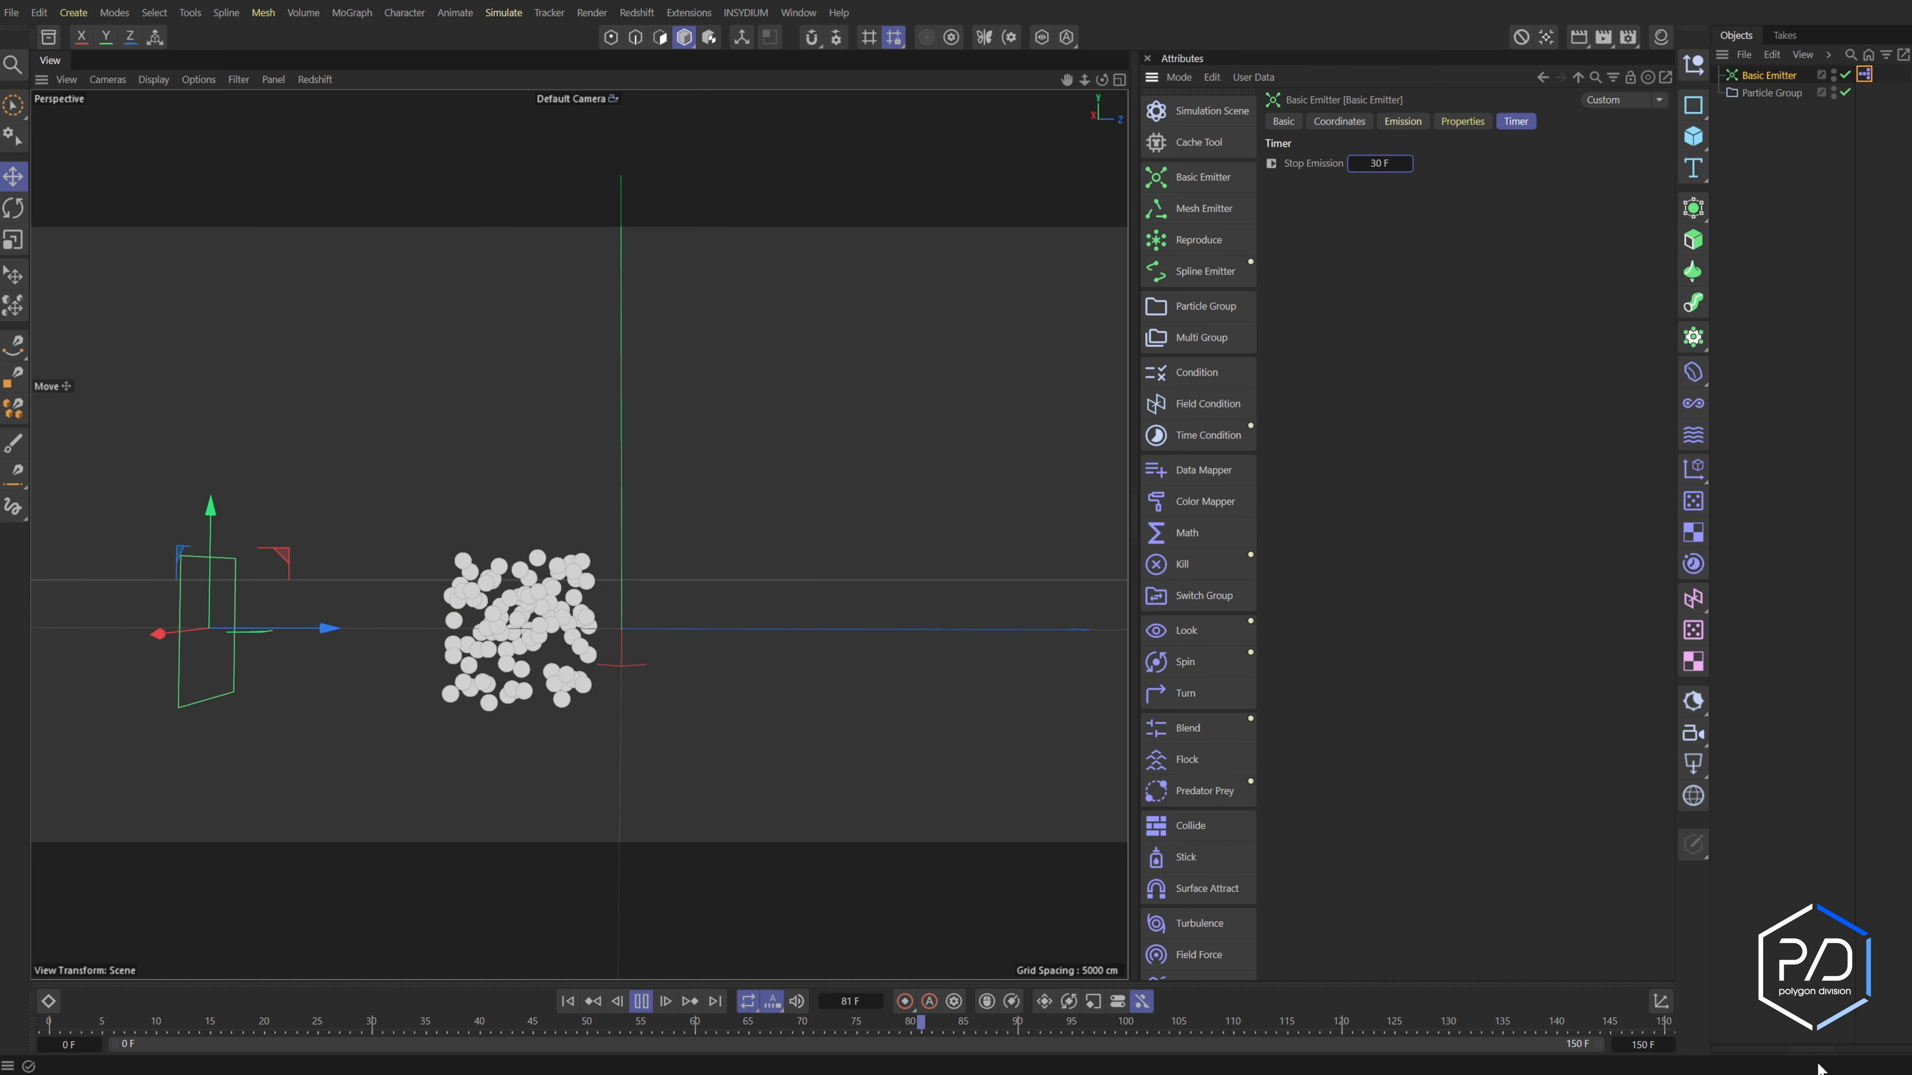
Create a new layer named Xpresso and give it a red color
left_click(1812, 1050)
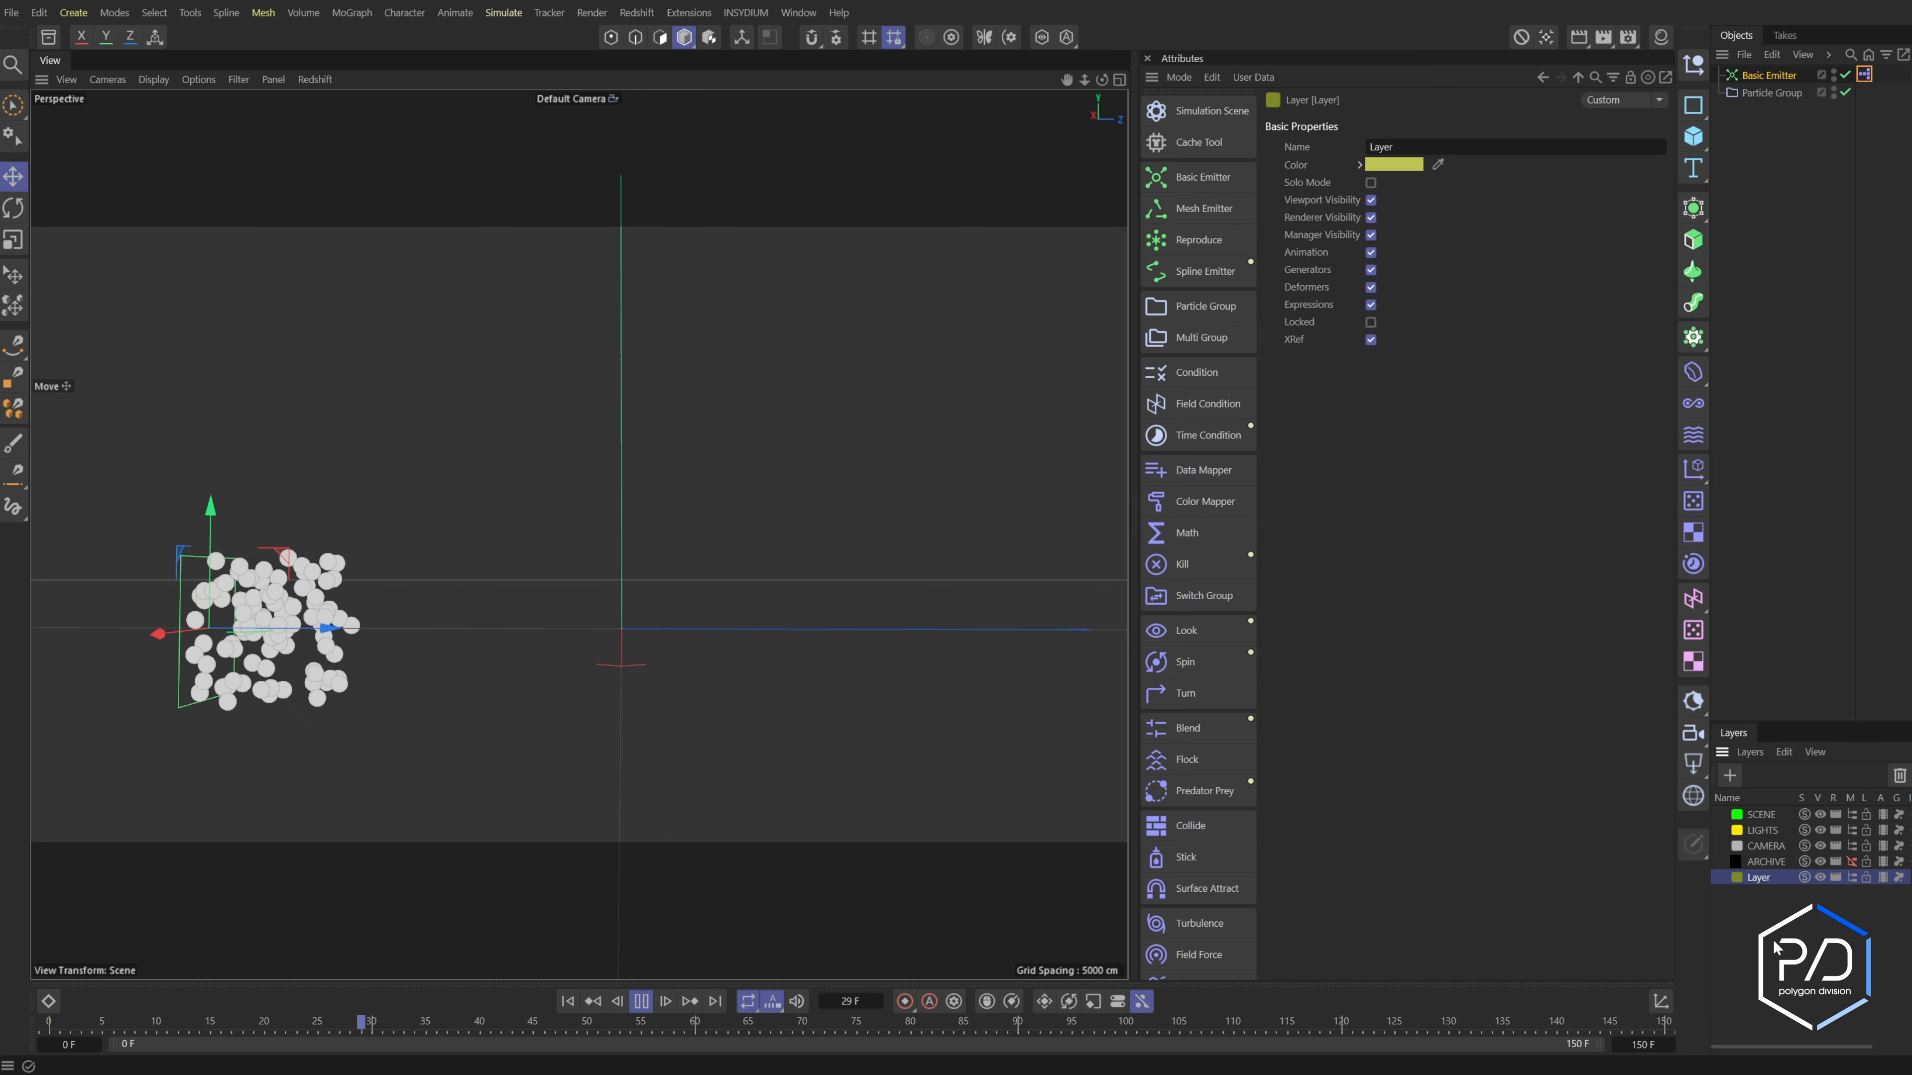
double_click(1760, 877)
type("Xpresso")
key("Return")
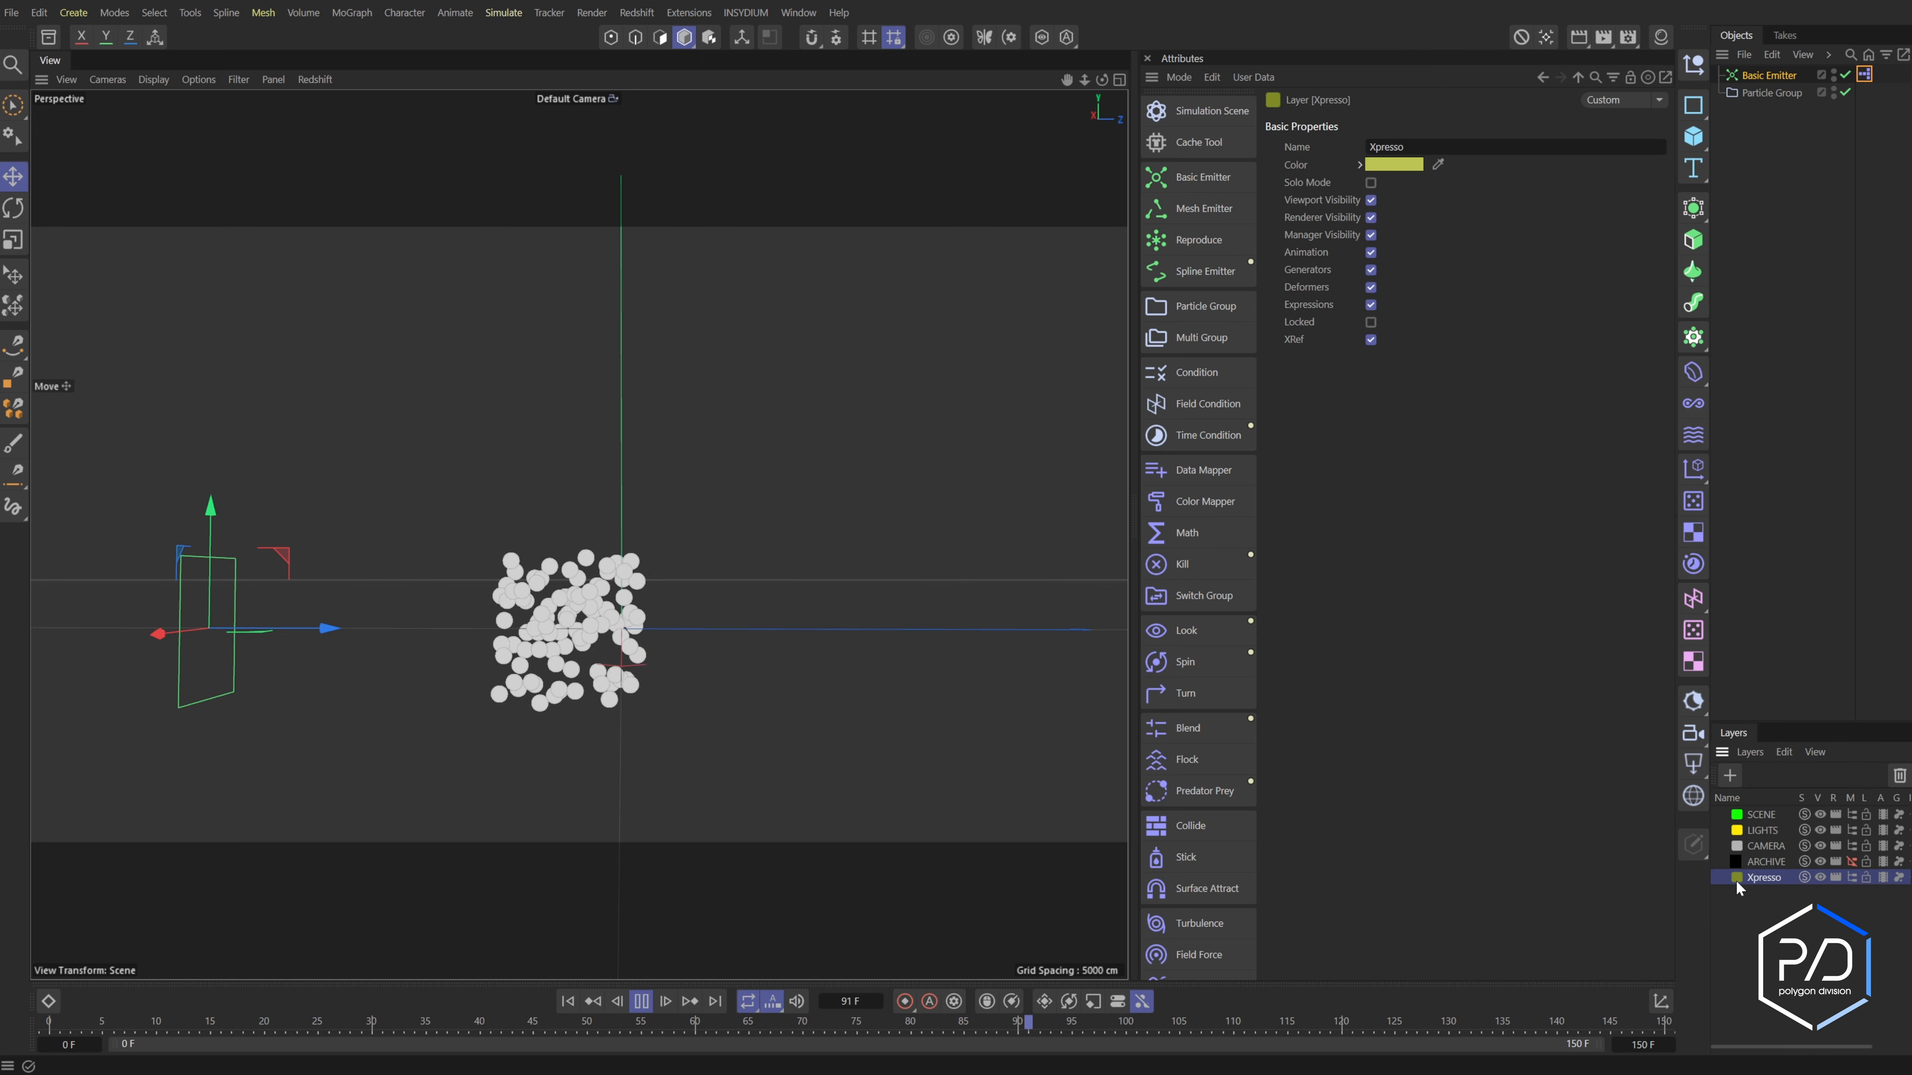
left_click(1737, 876)
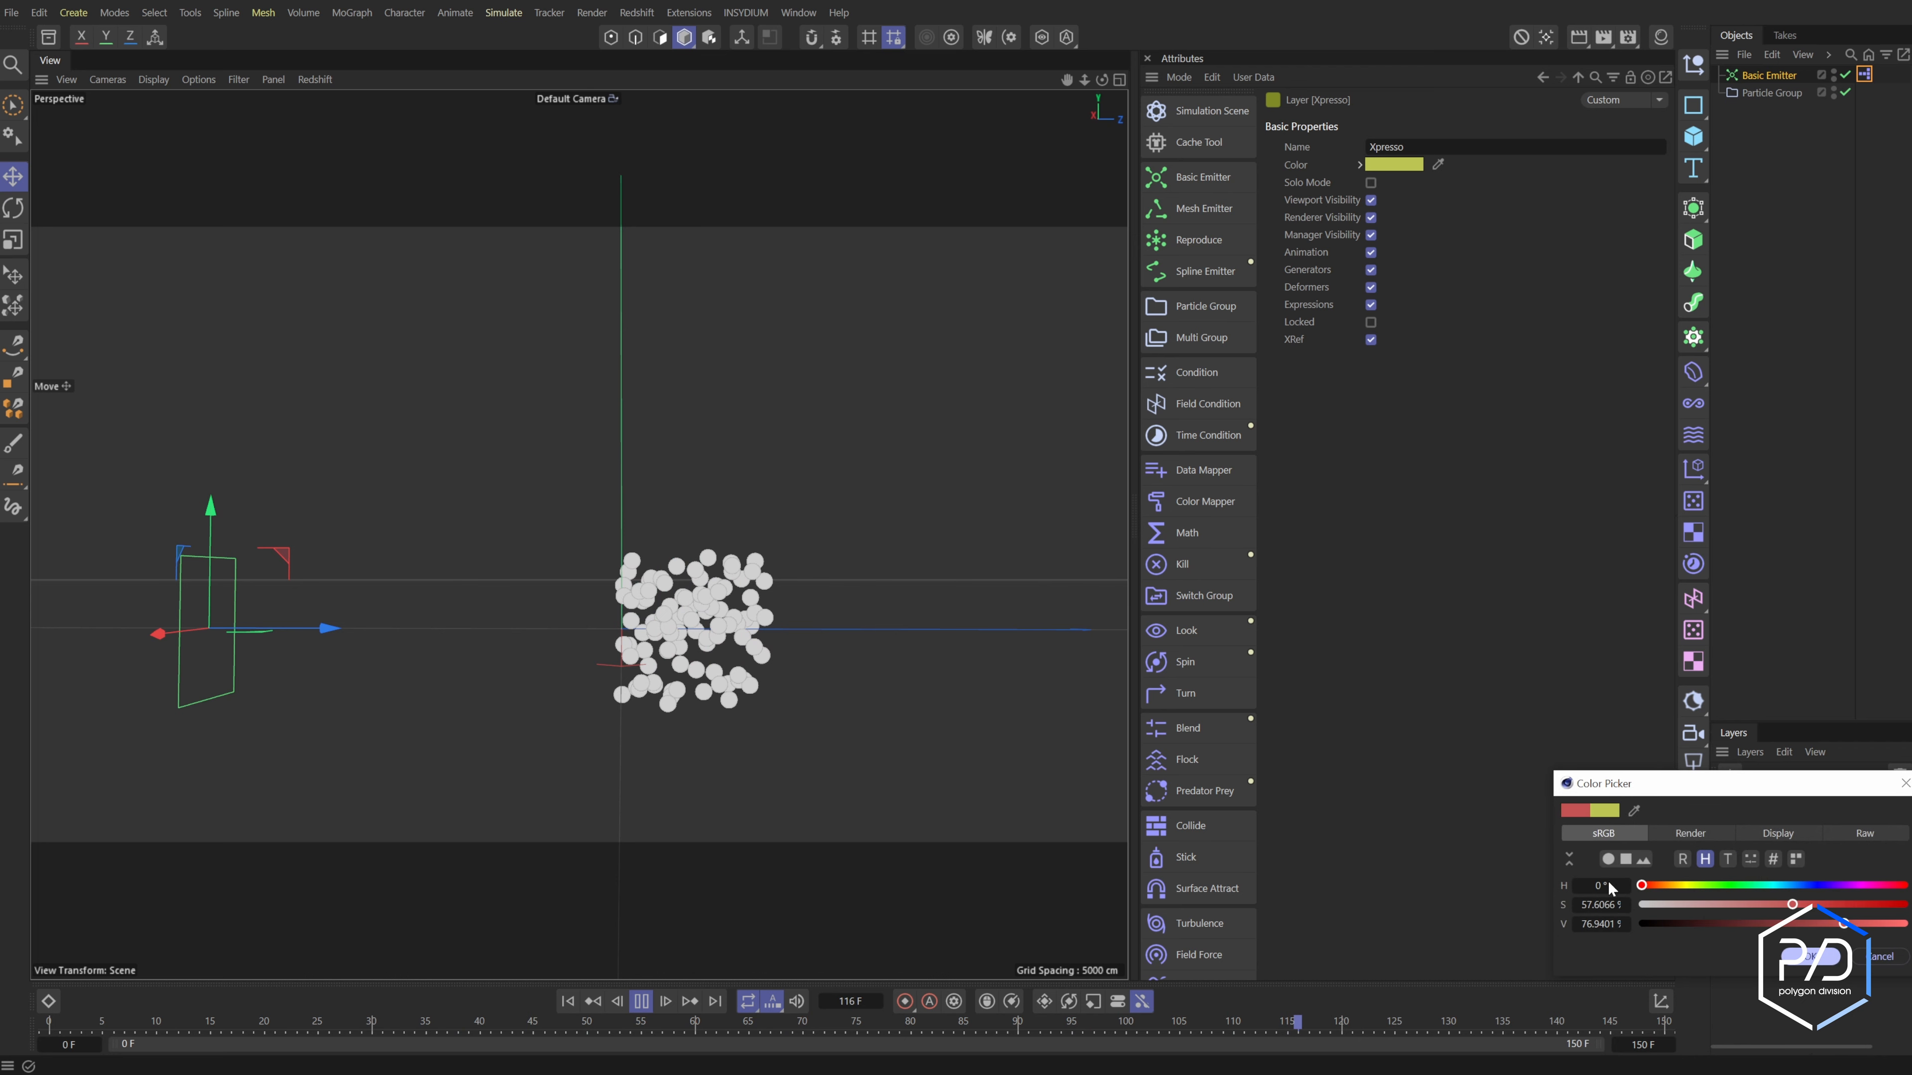
key("Return")
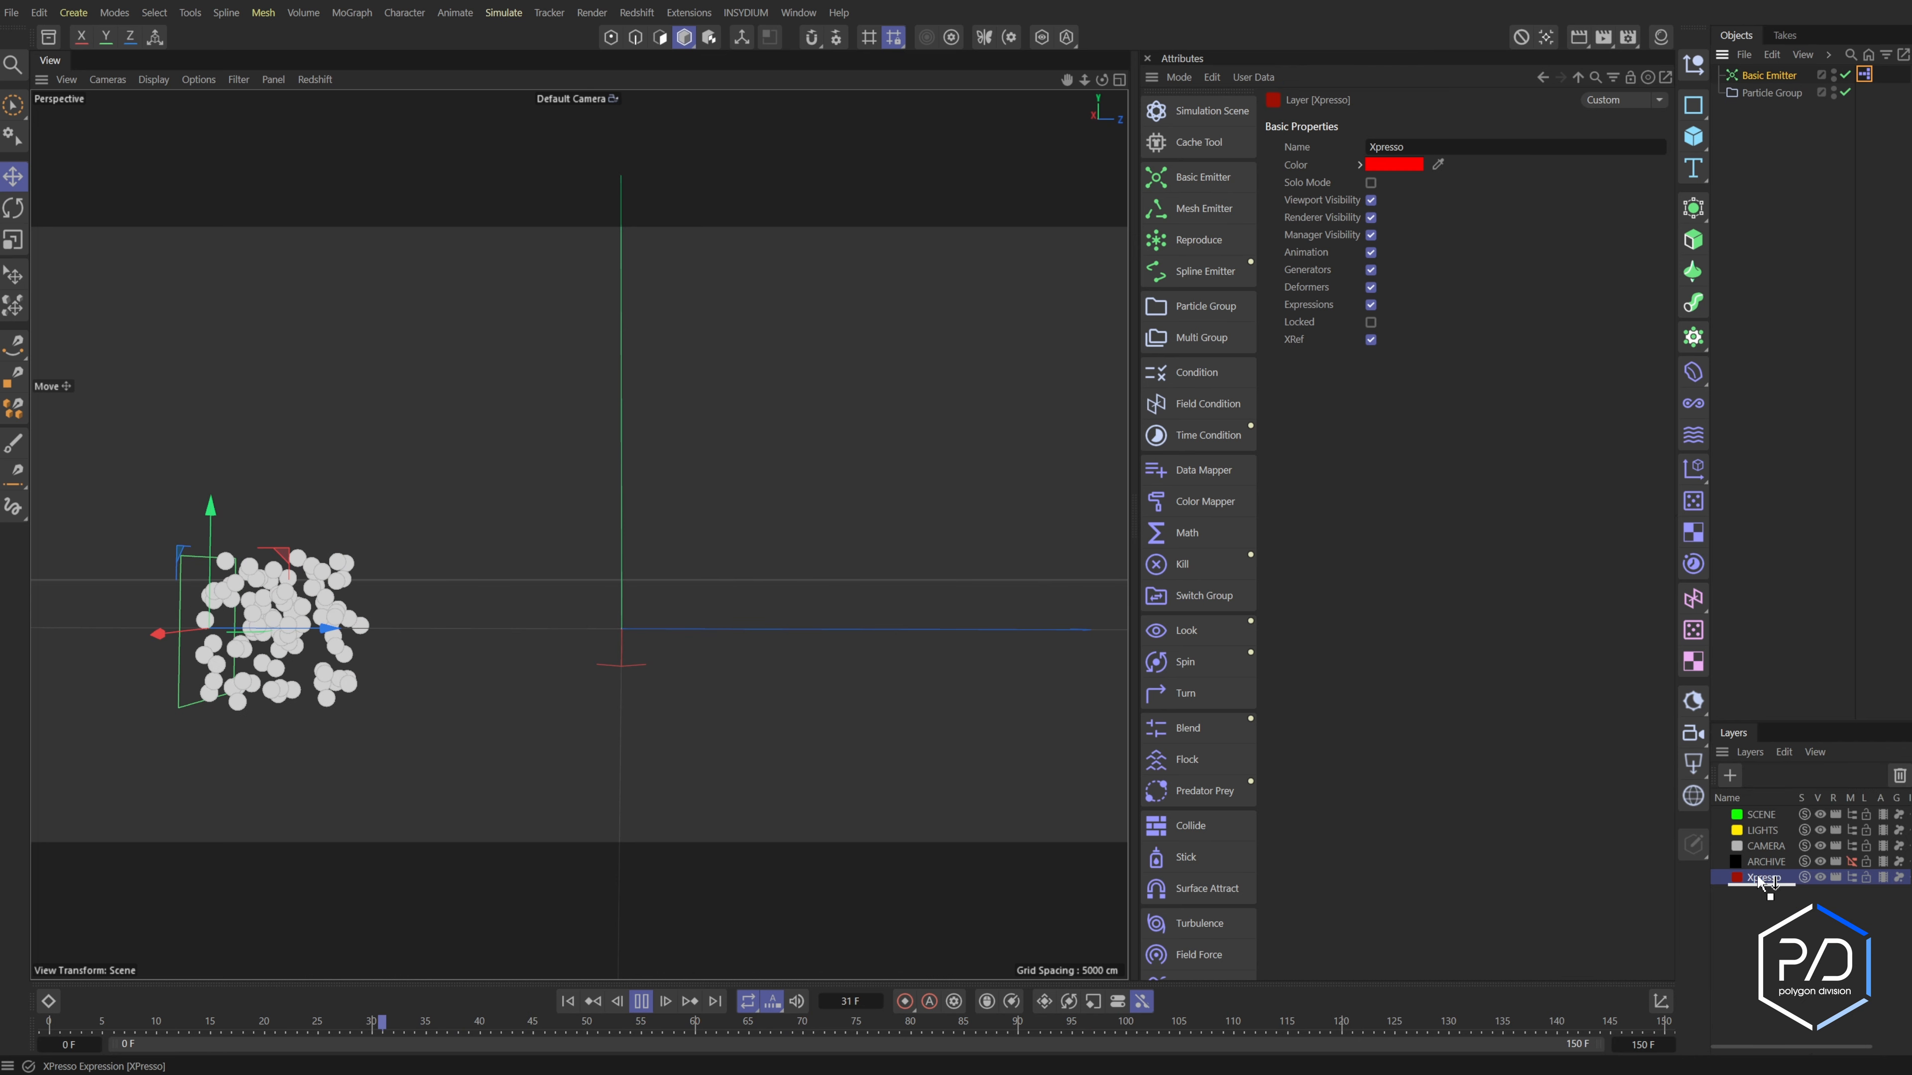
Assign the emitter's XPresso tag to the Xpresso layer, and lock that layer with its manager visibility off
left_click_drag(1757, 874, 1759, 877)
left_click(1851, 878)
left_click(1865, 878)
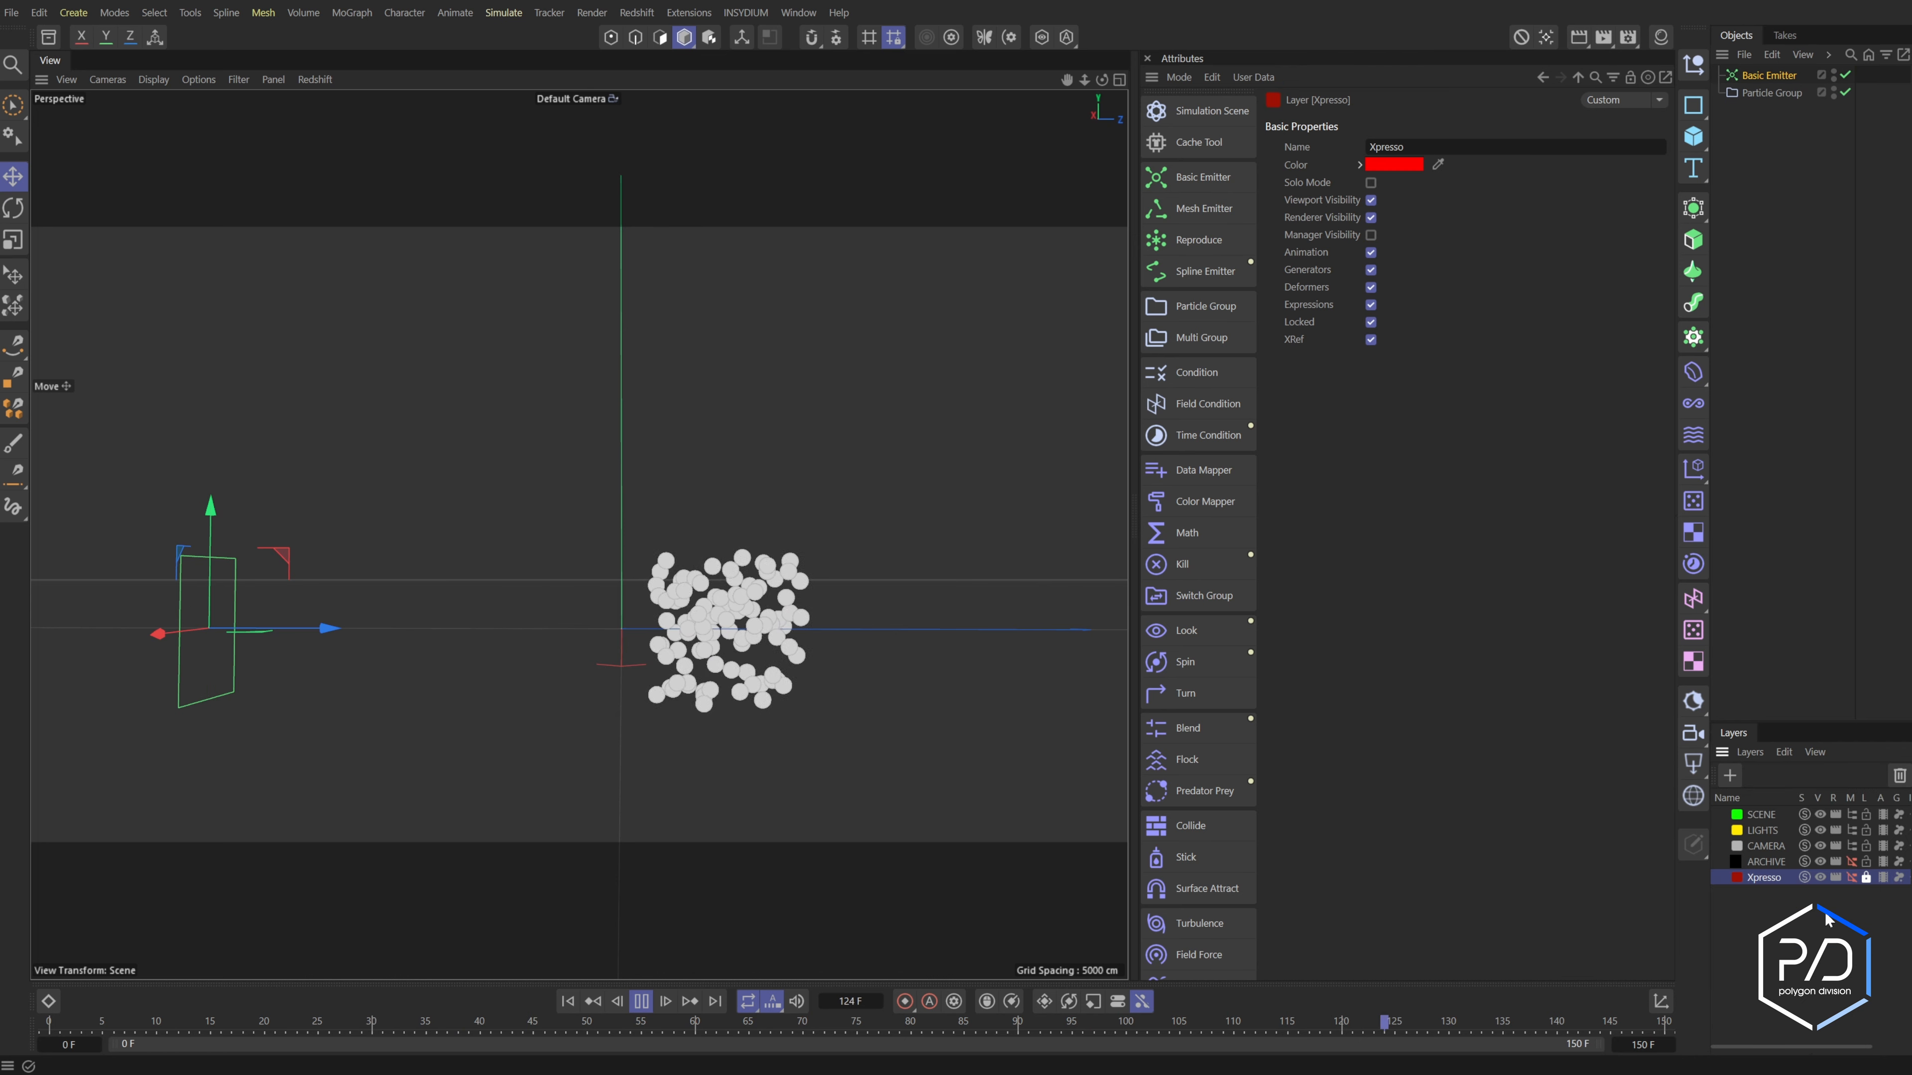
left_click(1763, 79)
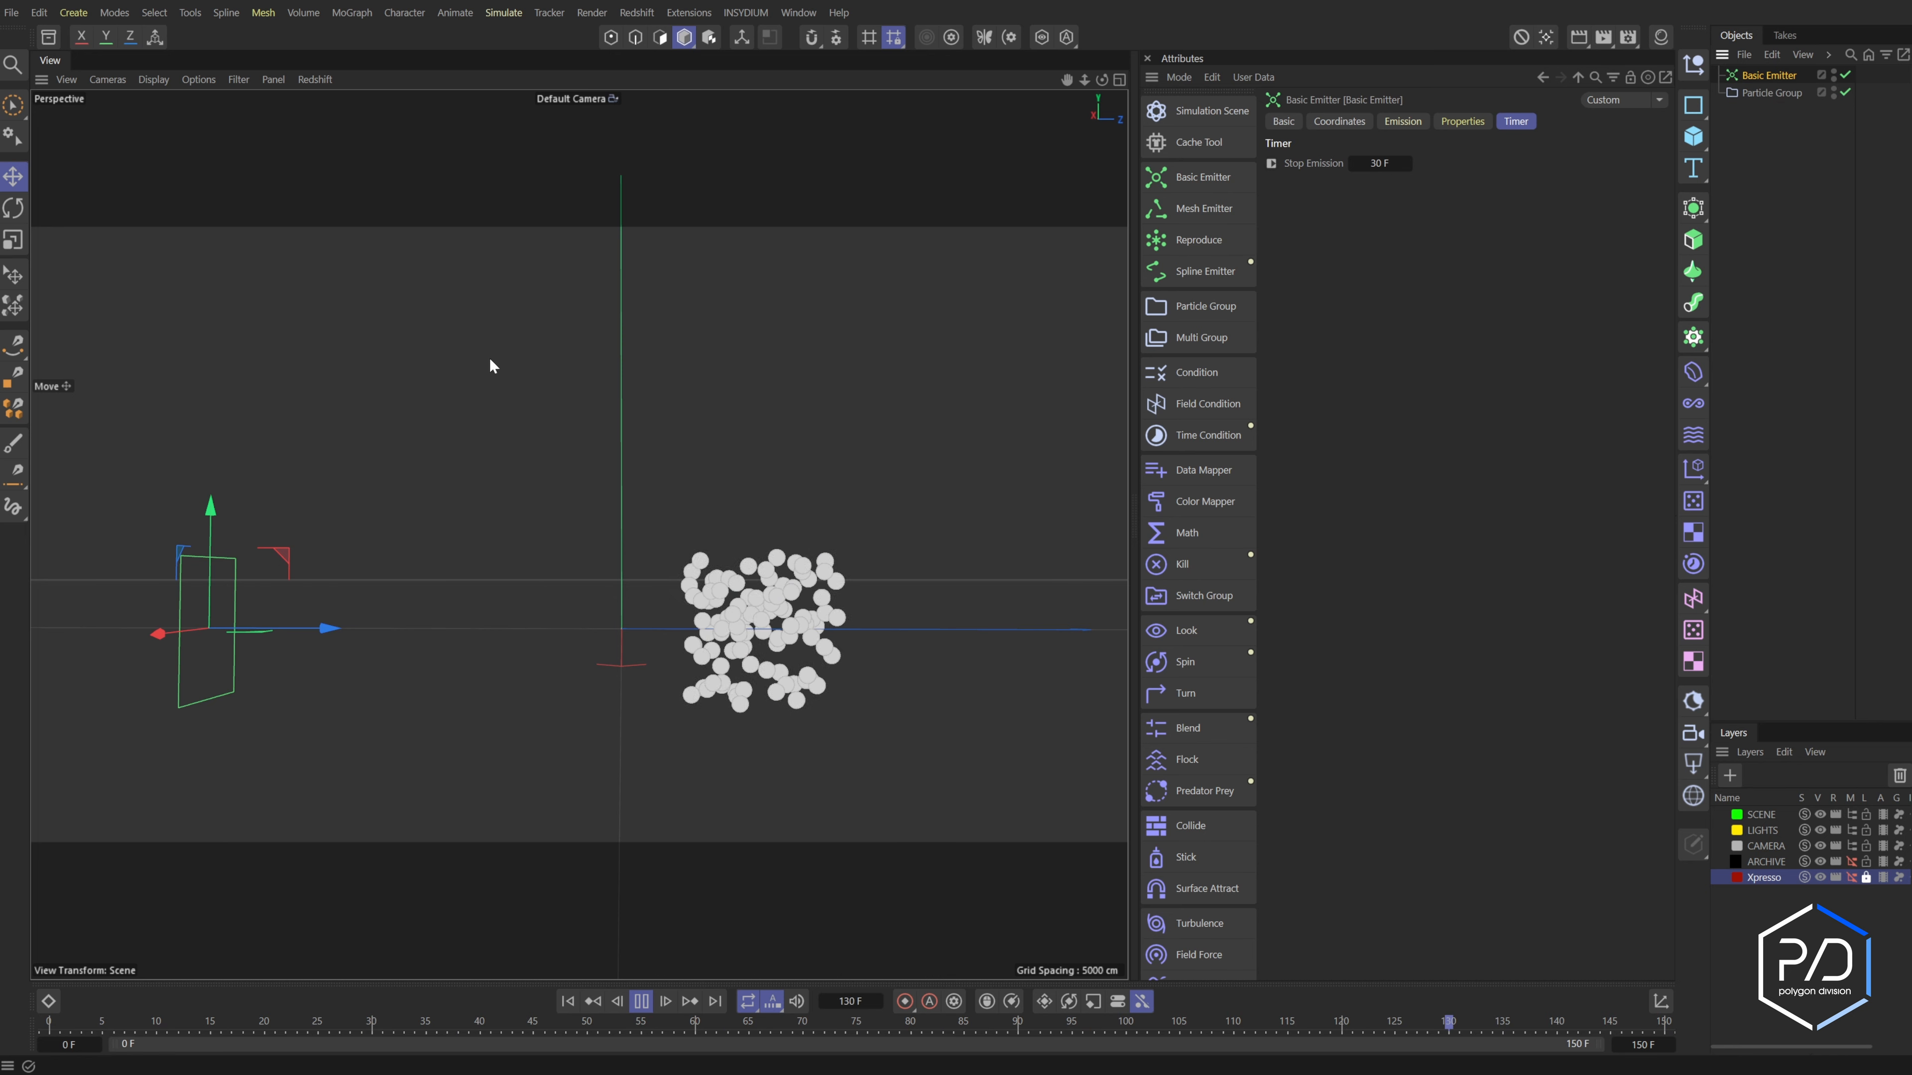
Examine the saved assets in the Asset Browser's personal tools category and the options for creating a category, and close the browser
key("shift+F8")
left_click_drag(265, 337, 446, 360)
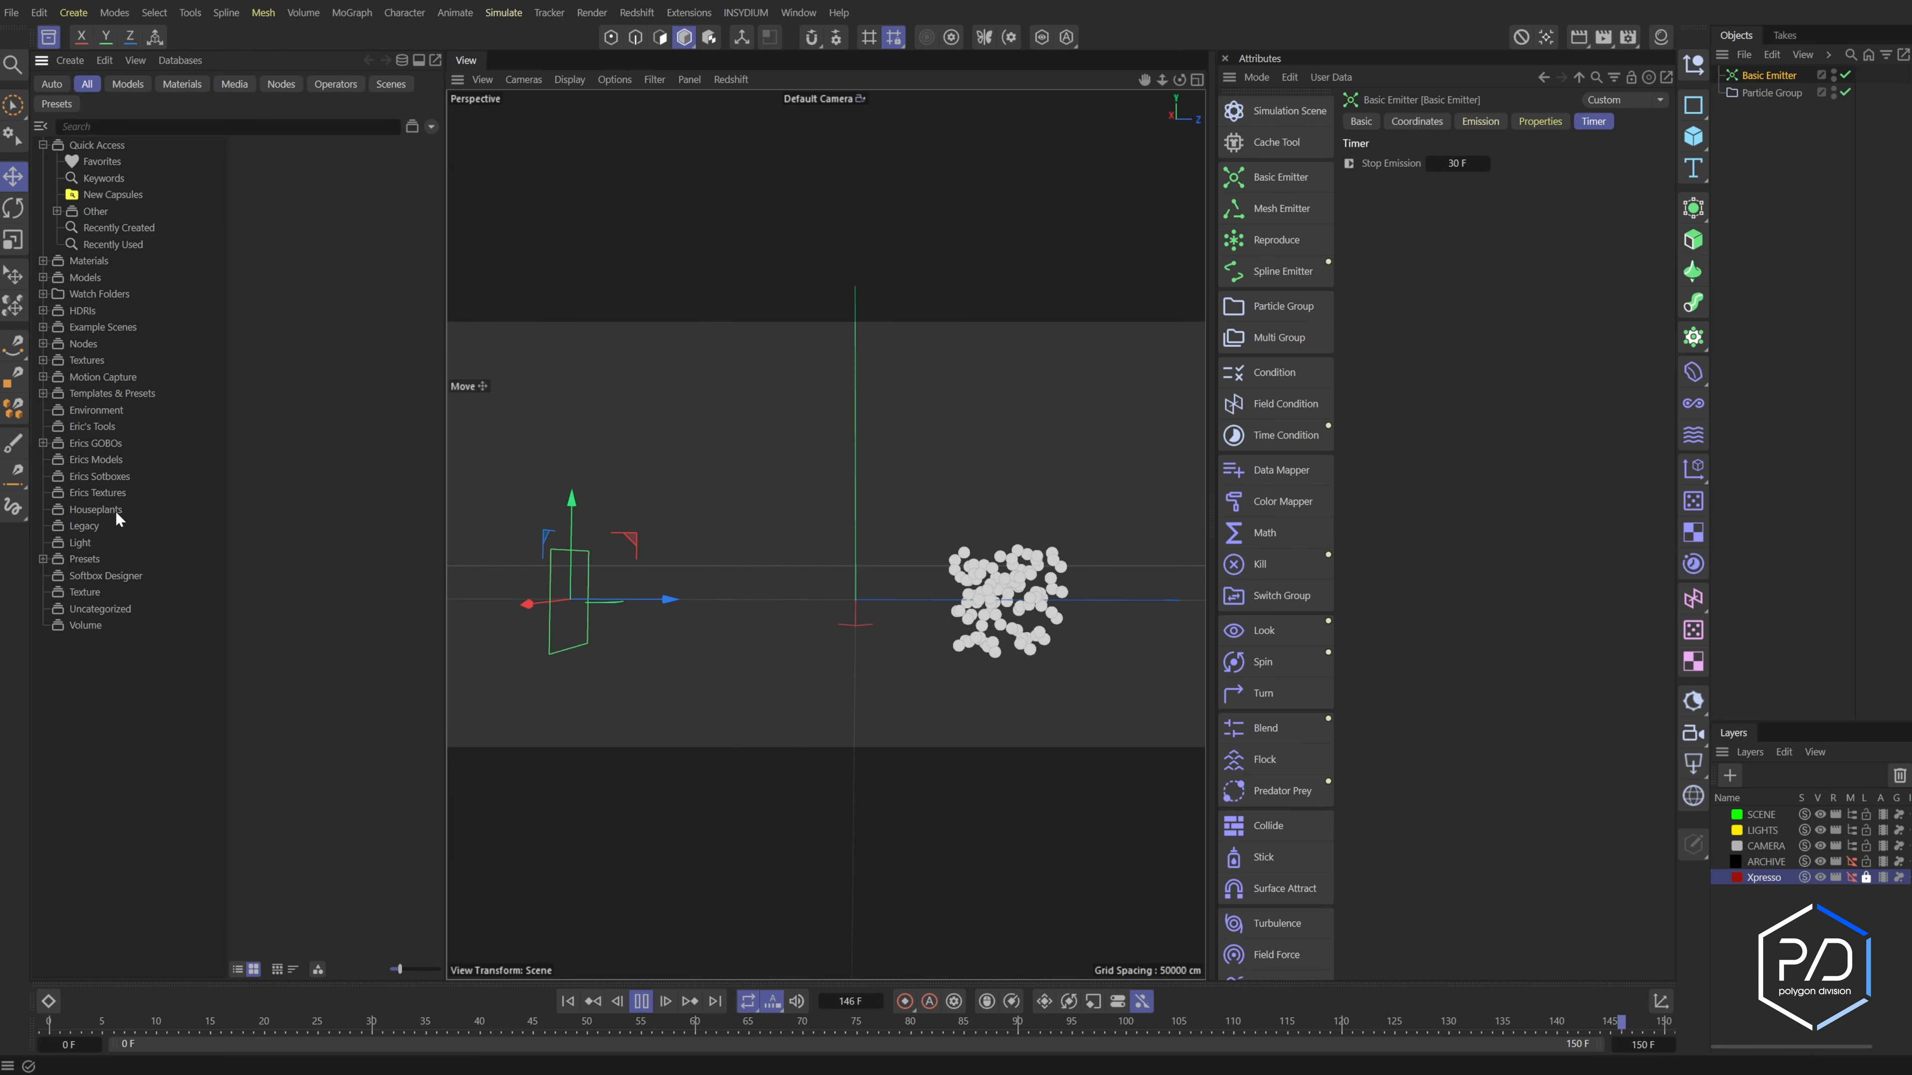
left_click(101, 430)
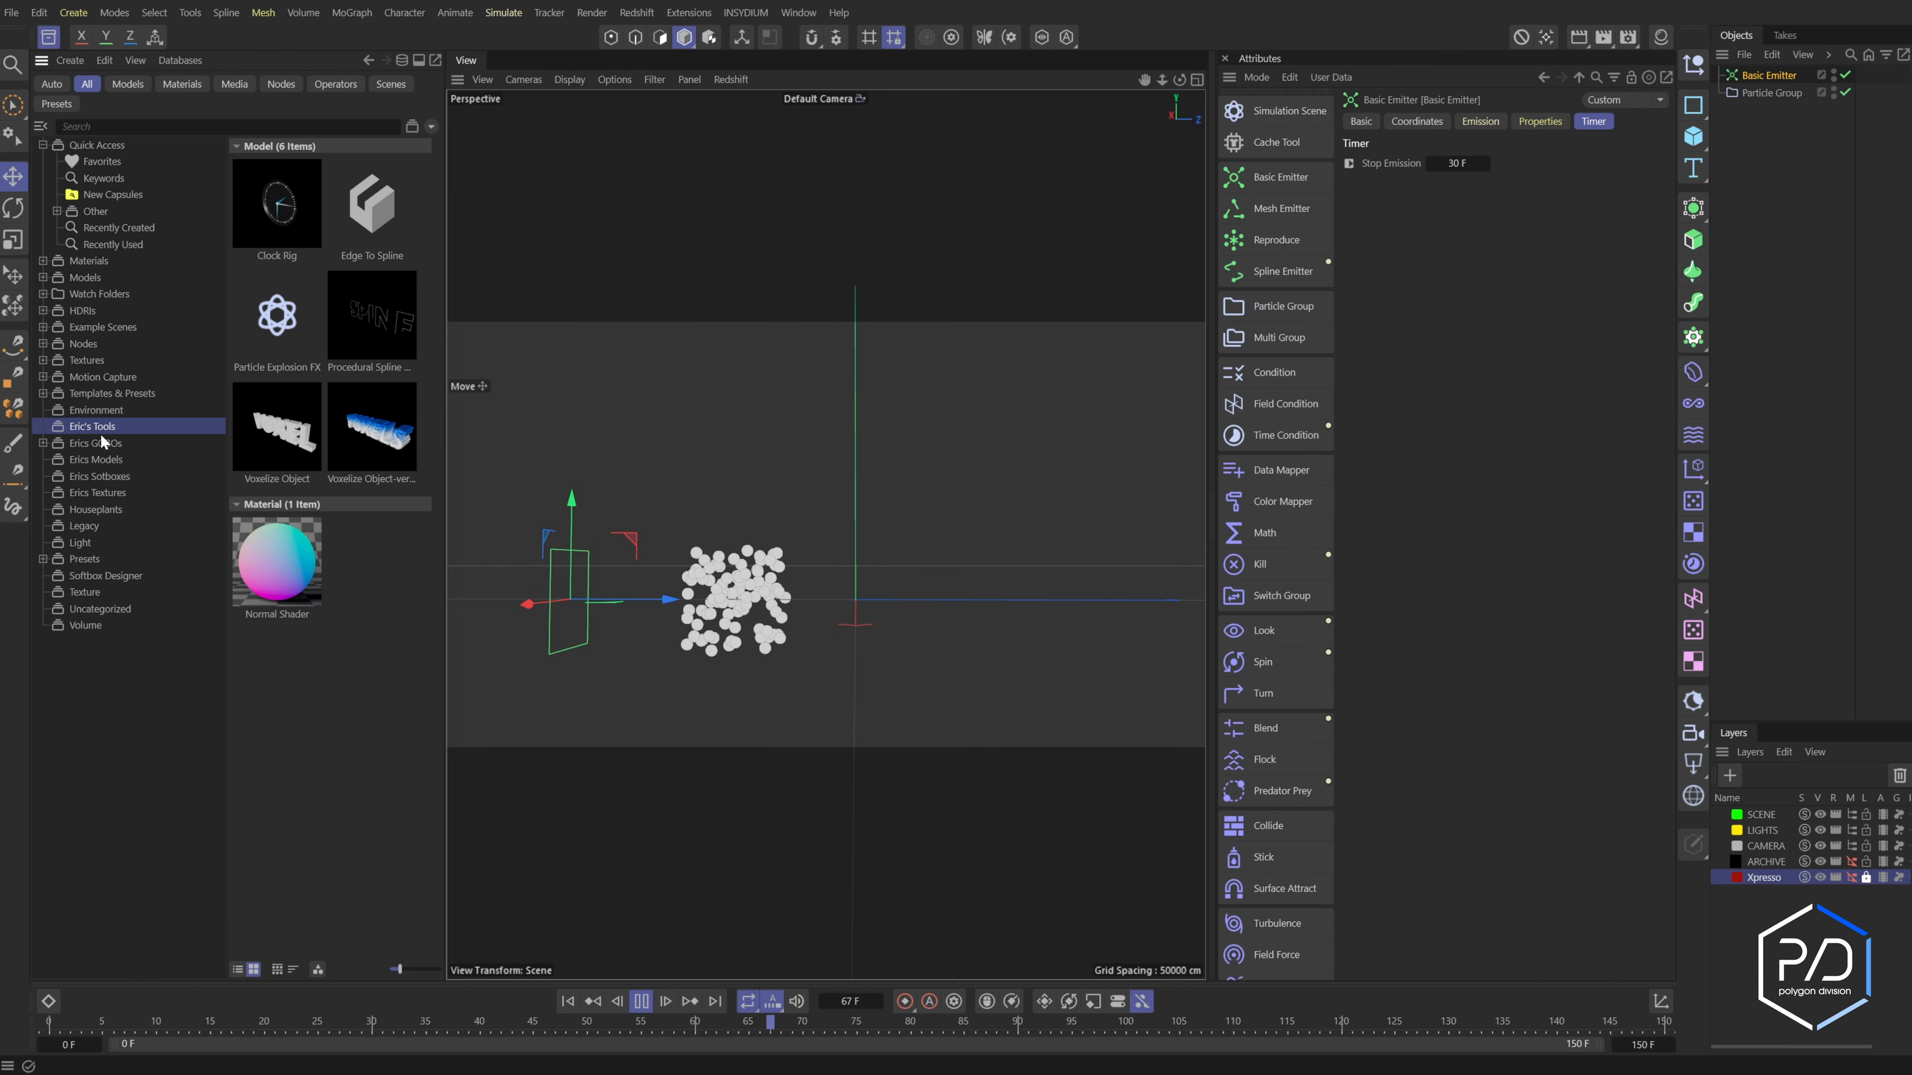
left_click(174, 686)
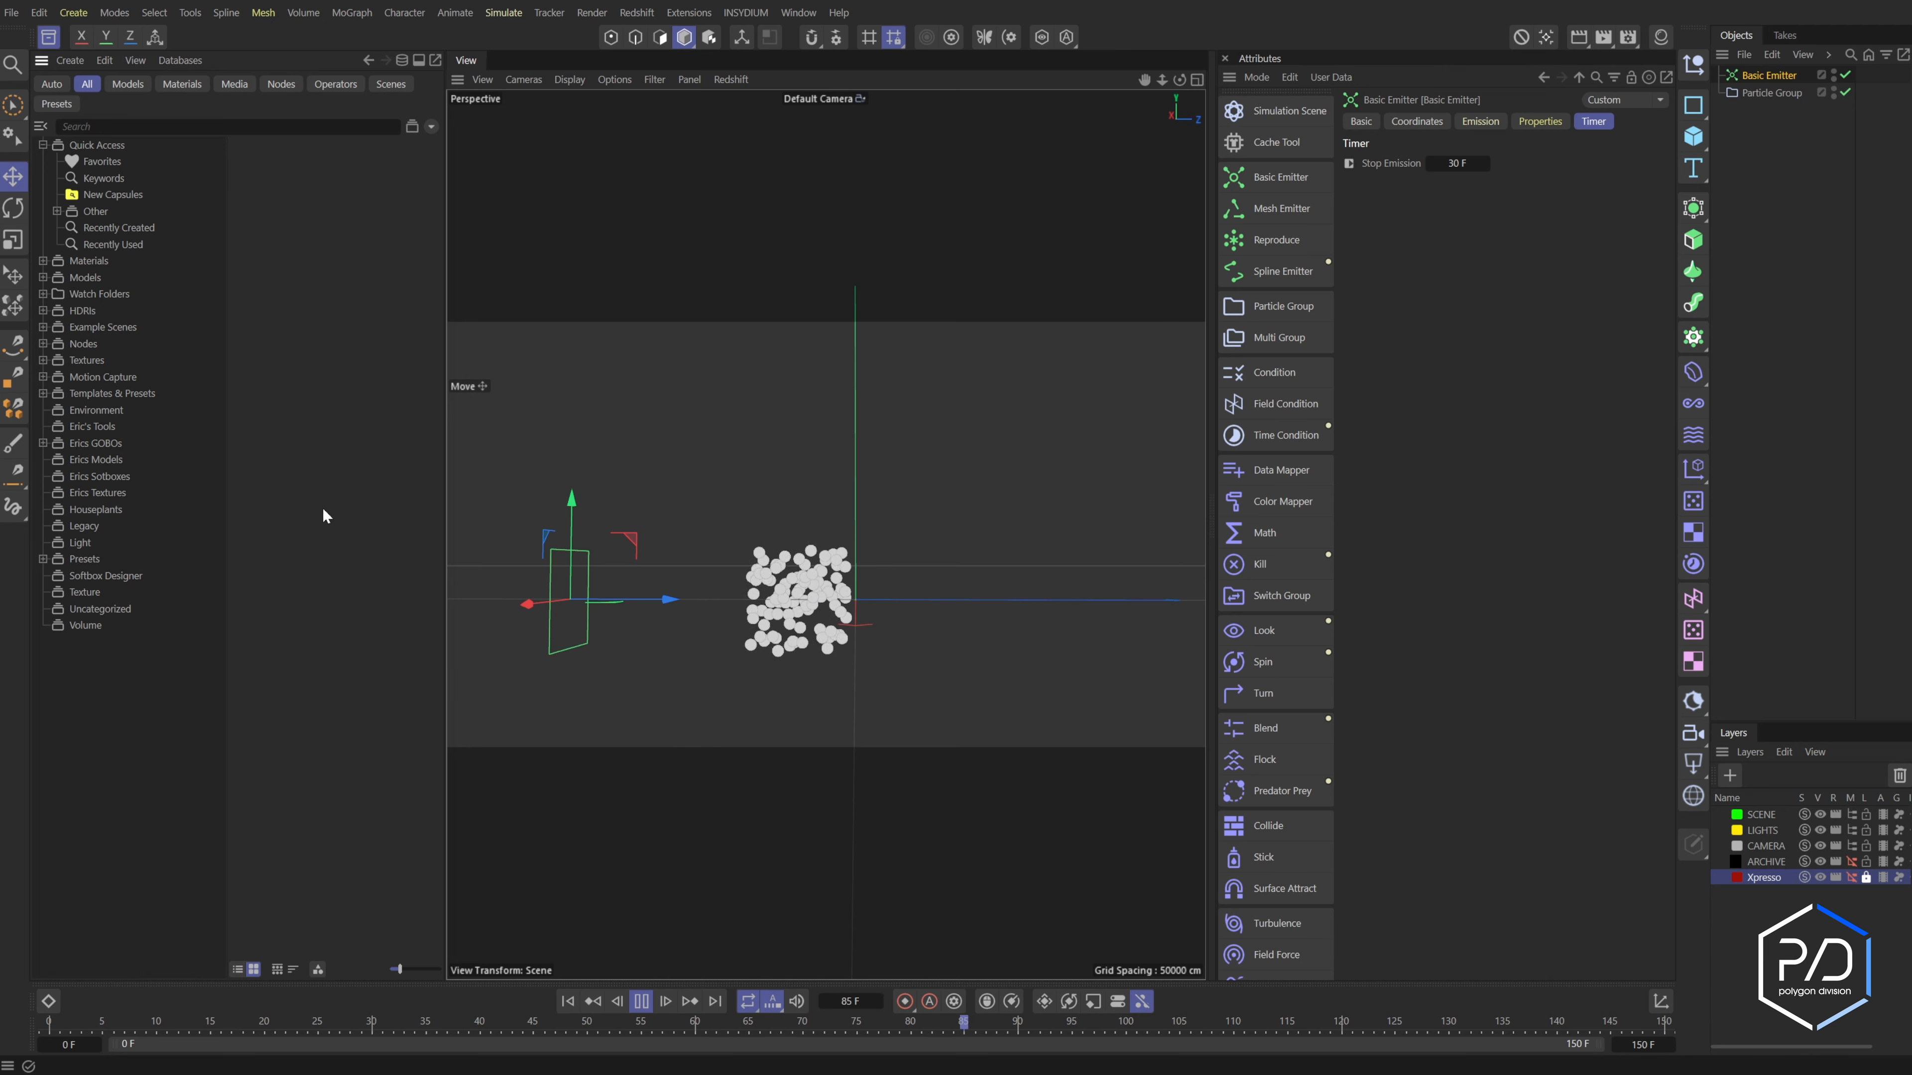
right_click(129, 670)
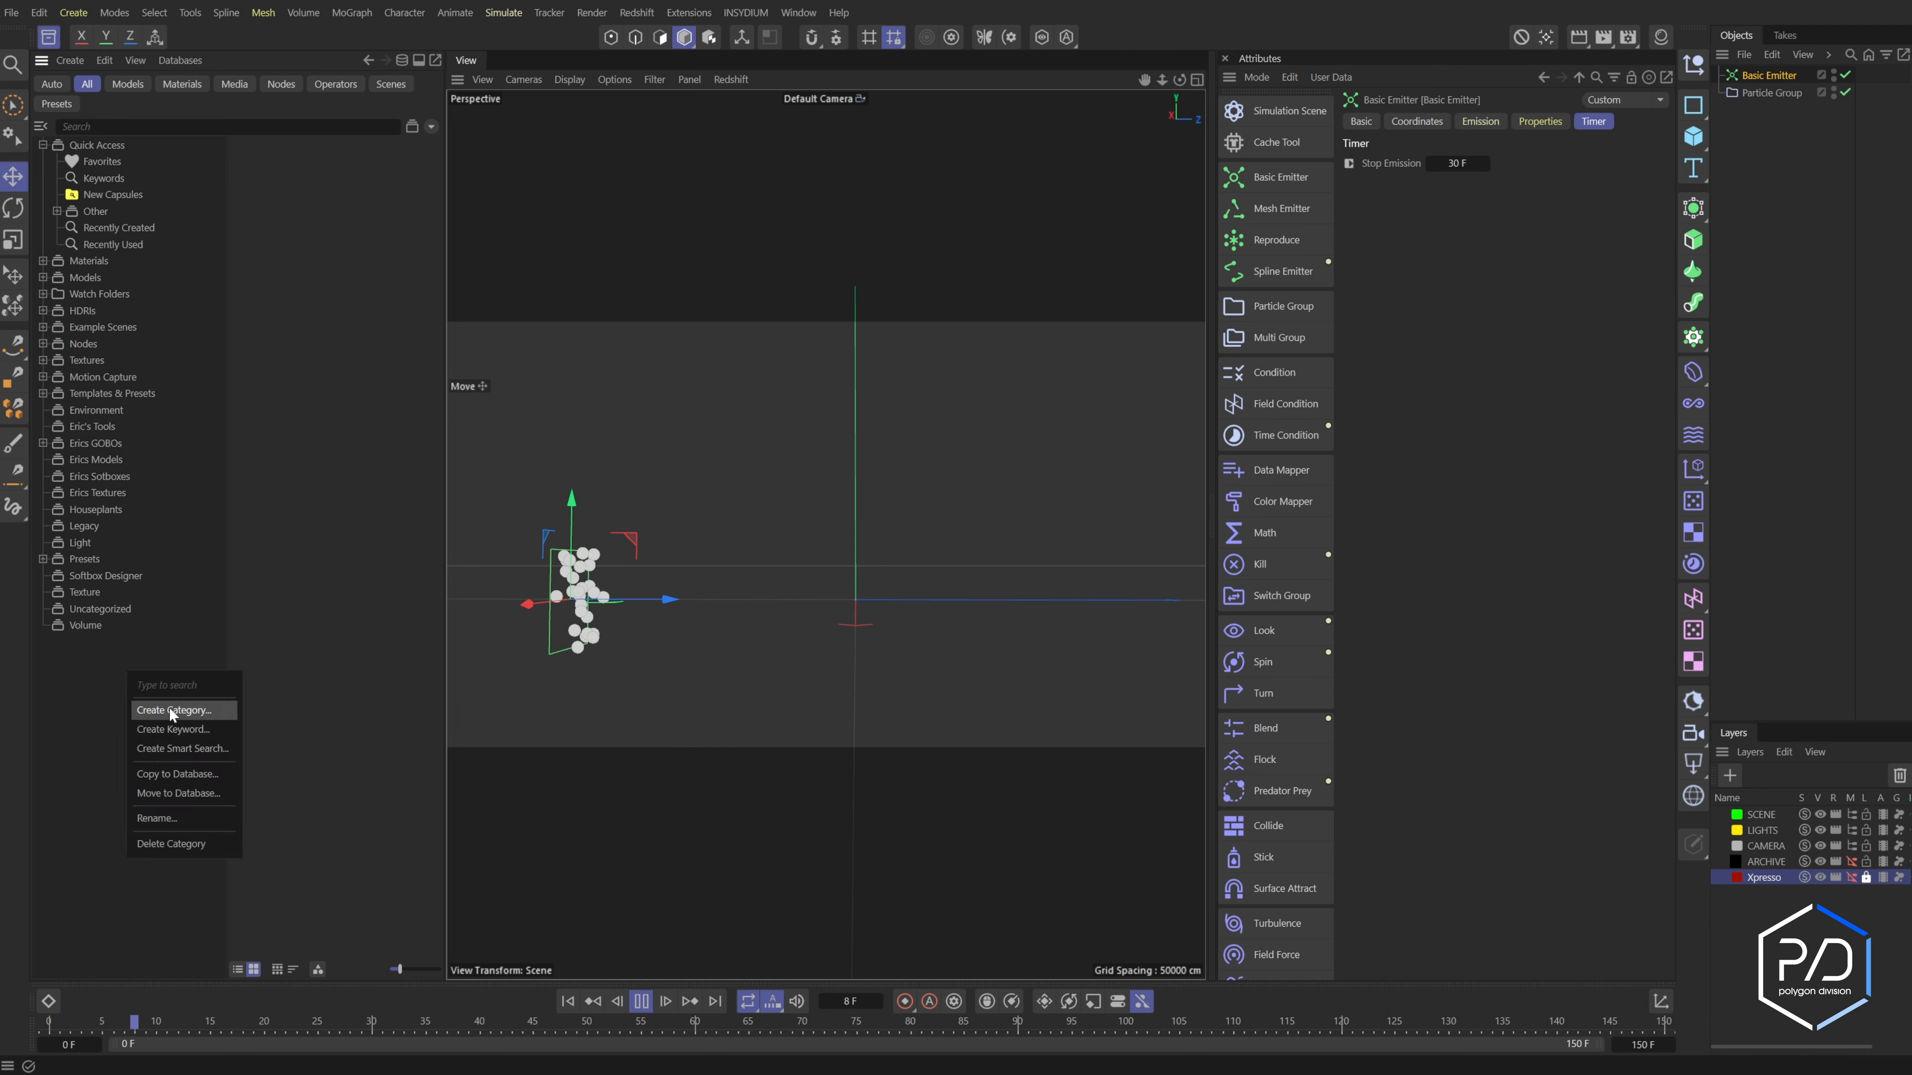
key("Escape")
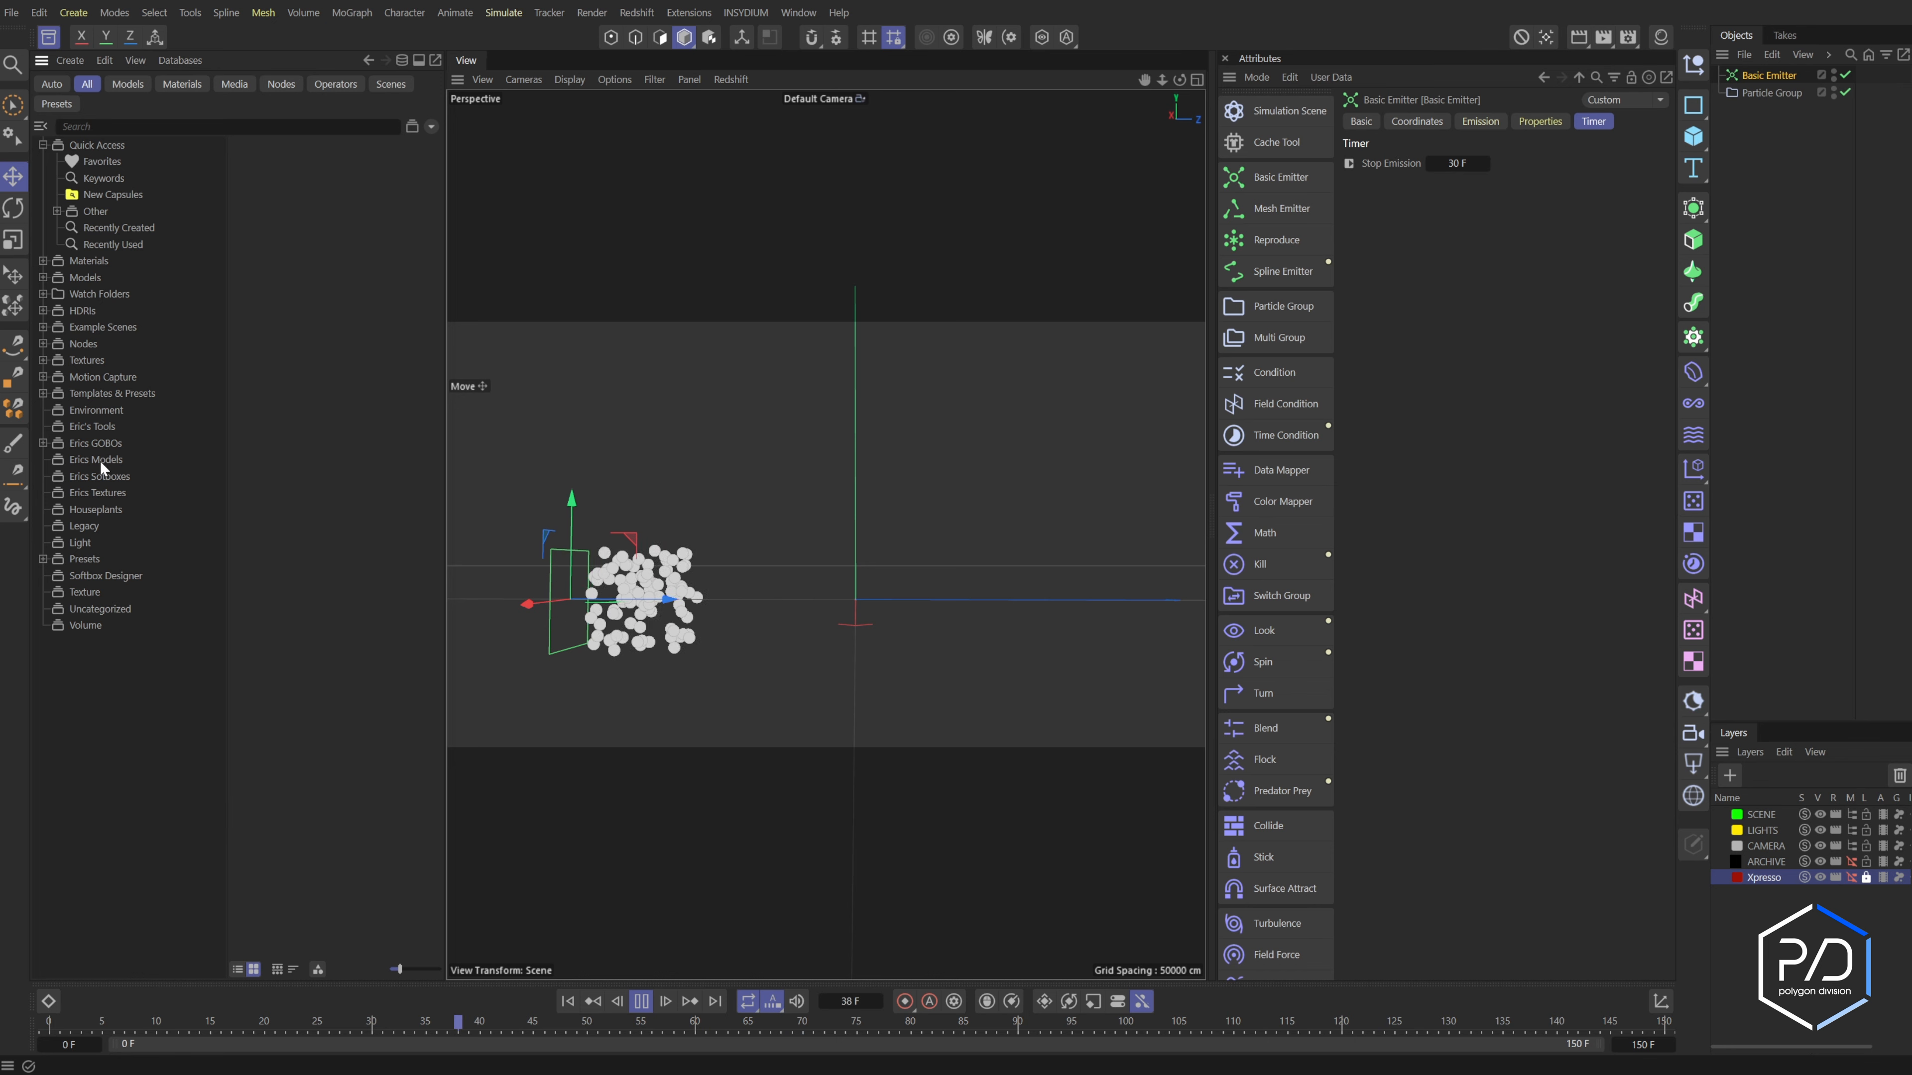
left_click(102, 445)
left_click(102, 428)
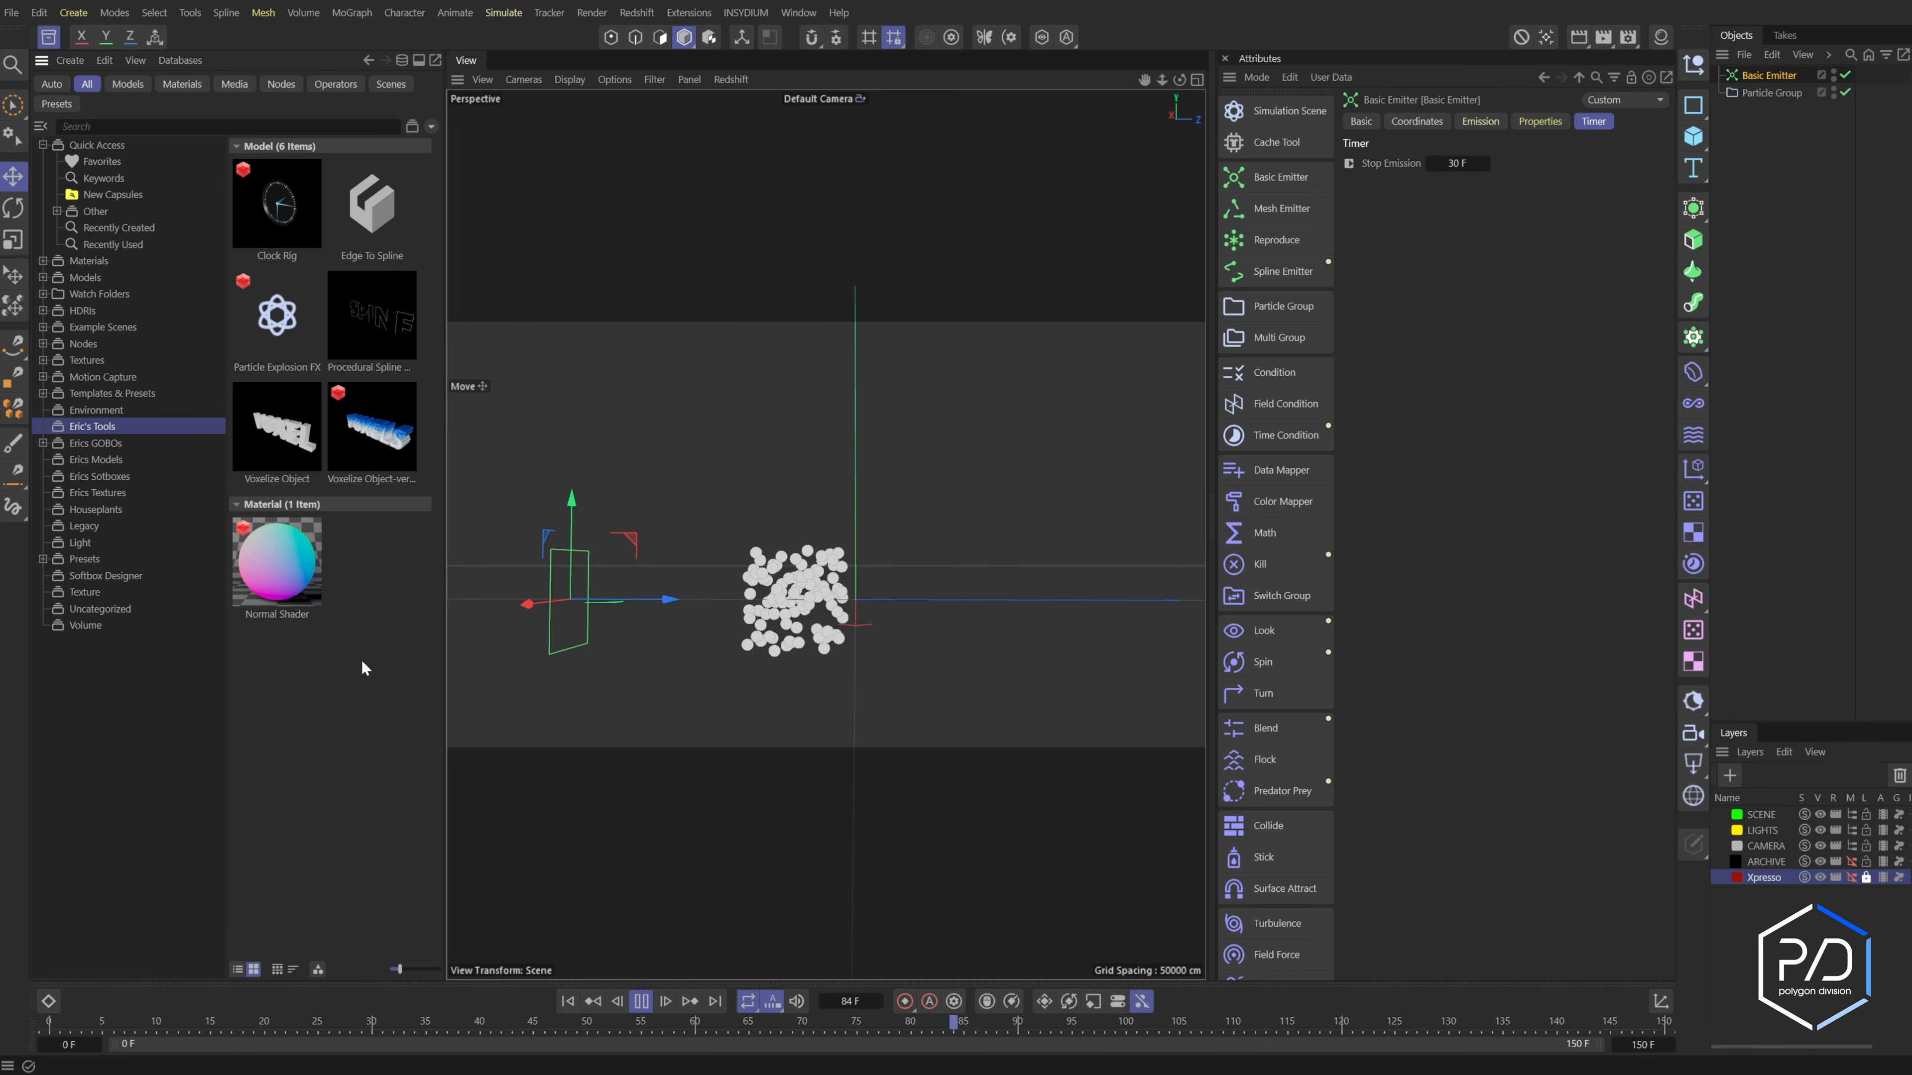
left_click(53, 42)
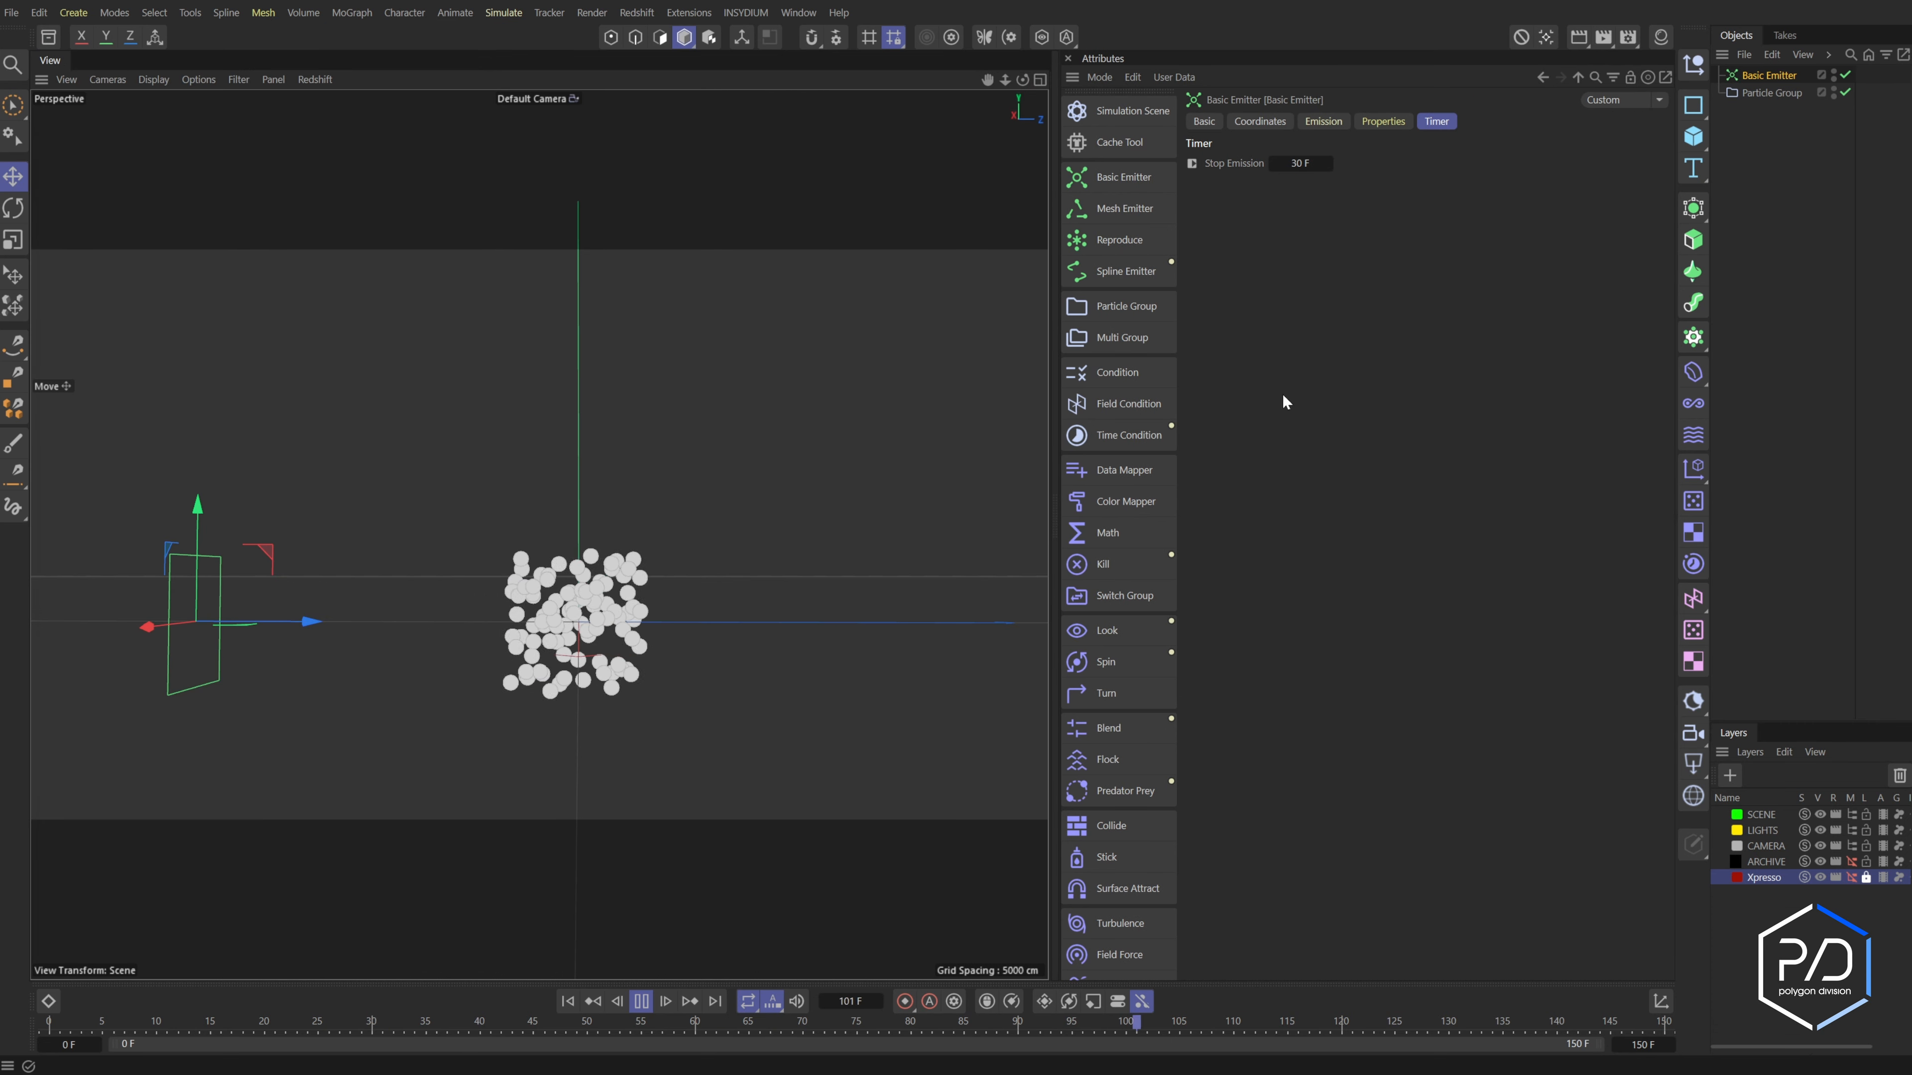